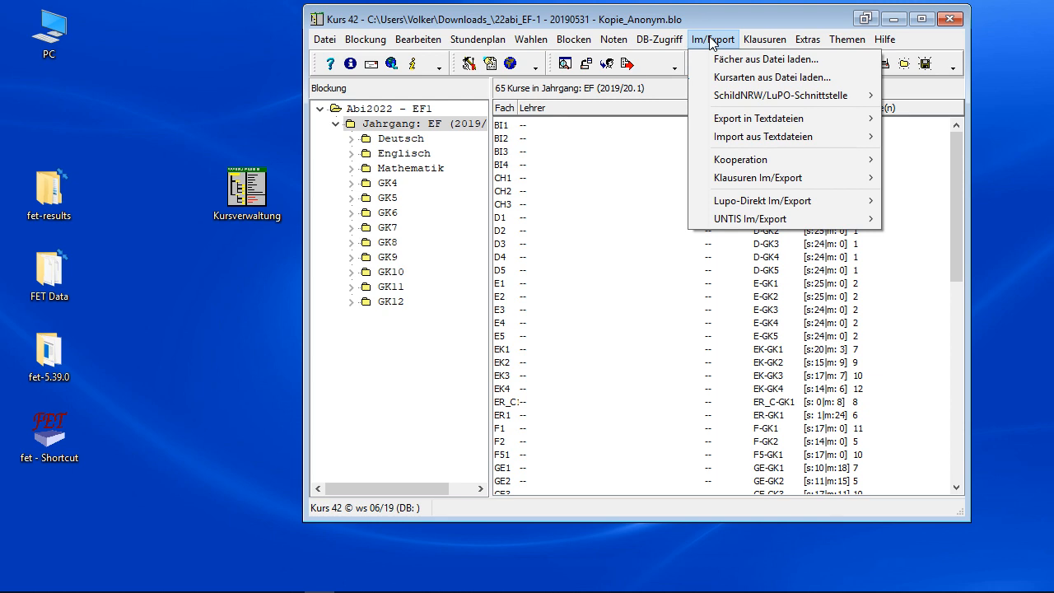
# Step: Look over the text-file export options and close Kurs 42 without saving the current Blockung
pyautogui.moveTo(764, 128)
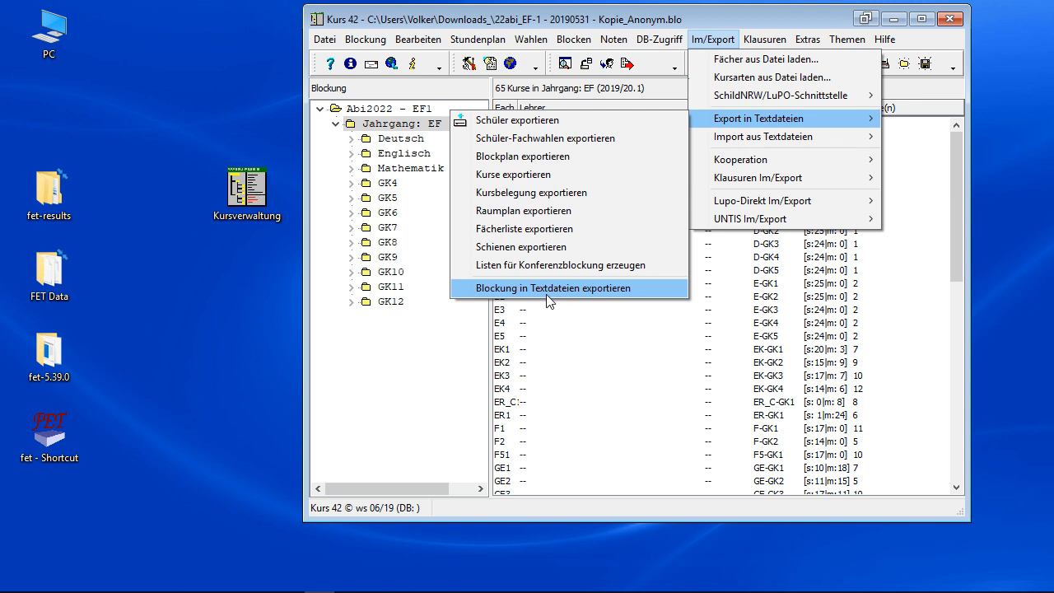
pyautogui.click(217, 365)
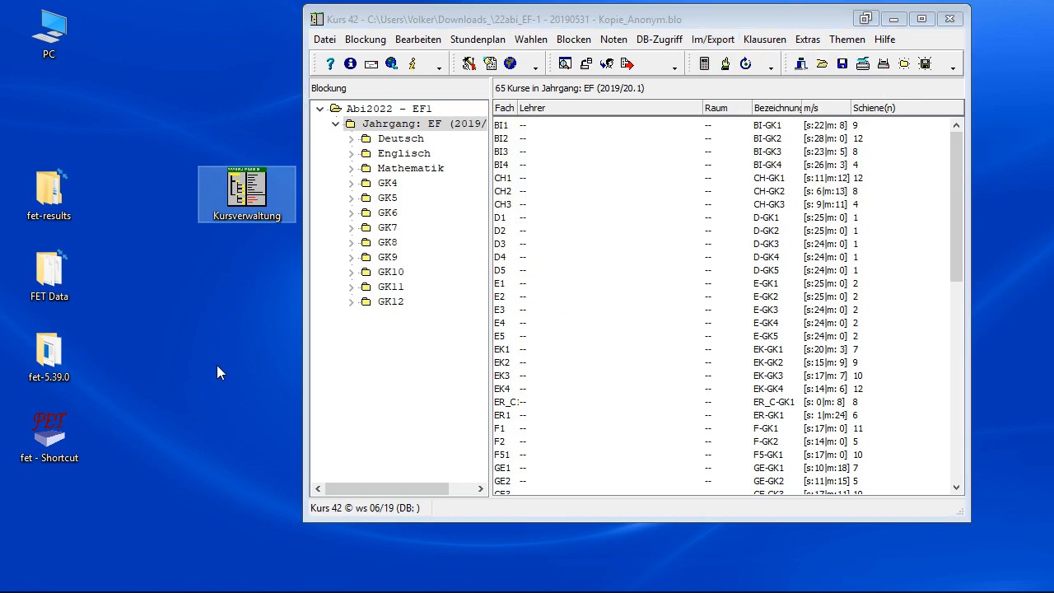
pyautogui.click(949, 22)
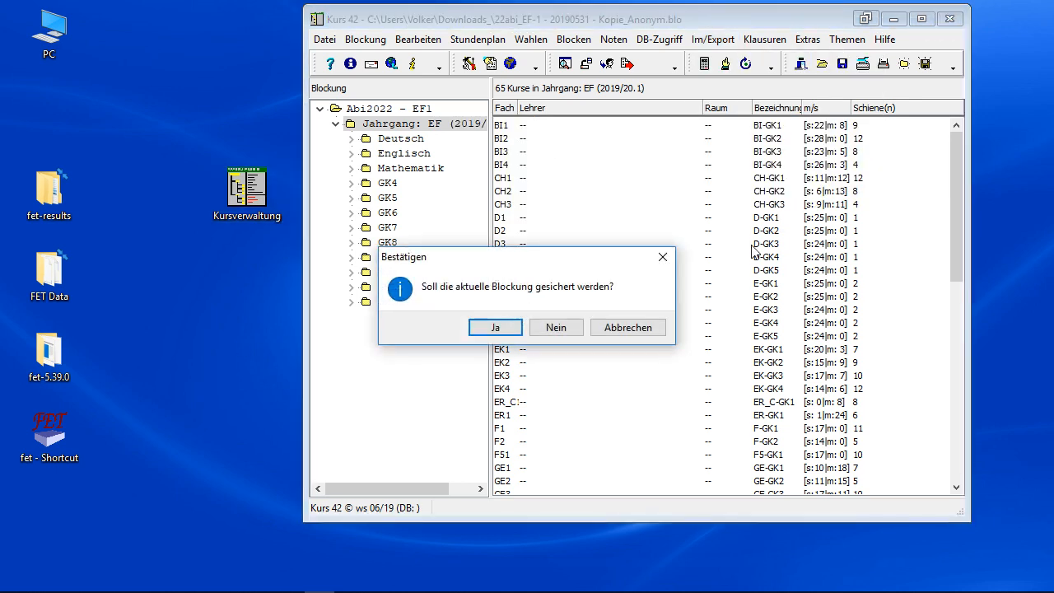
pyautogui.click(557, 327)
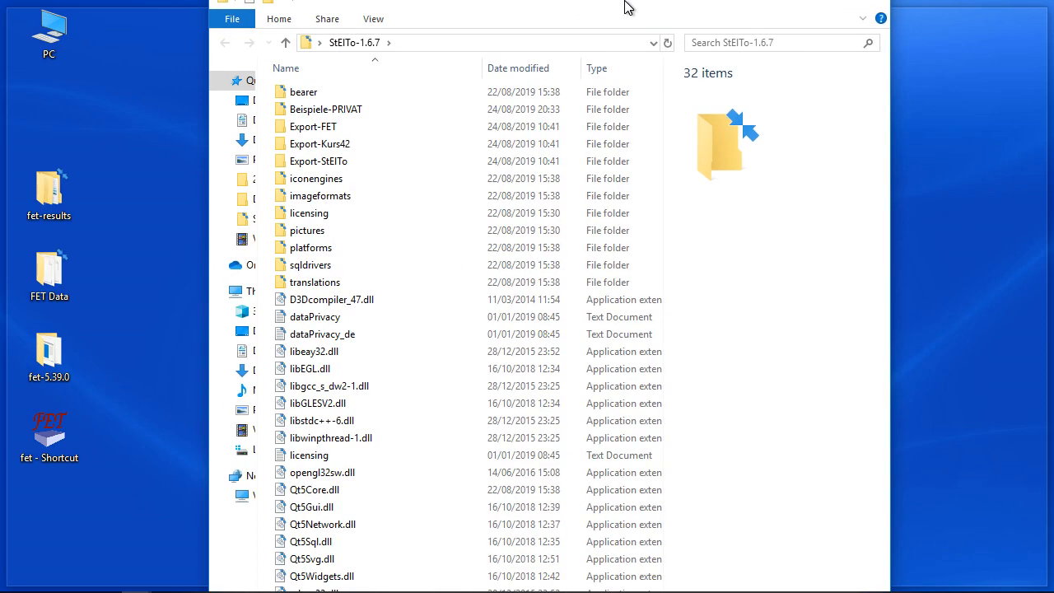
# Step: Look through the contents of the StElTo-1.6.7 folder and close it
pyautogui.doubleClick(628, 5)
pyautogui.scroll(-2, 342, 290)
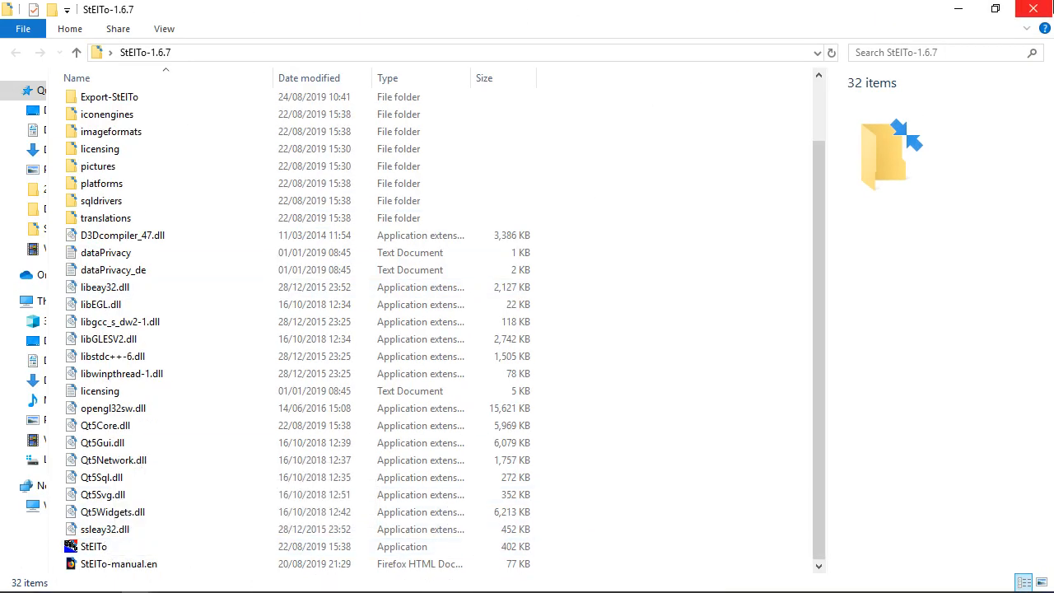
pyautogui.click(1034, 9)
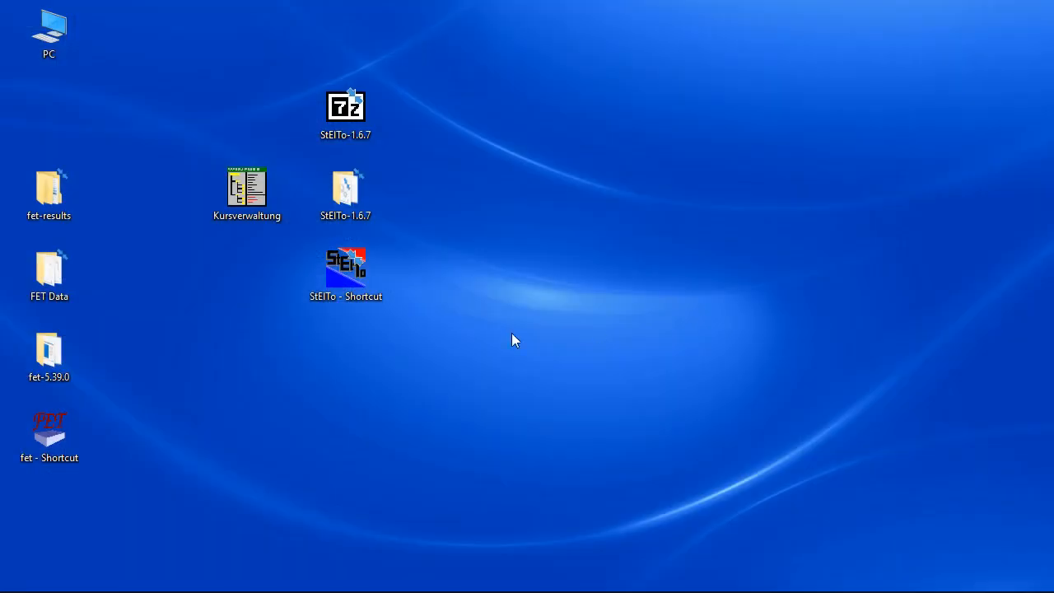
# Step: Start StElTo from its desktop shortcut and have it create a new database
pyautogui.click(356, 278)
pyautogui.doubleClick(356, 278)
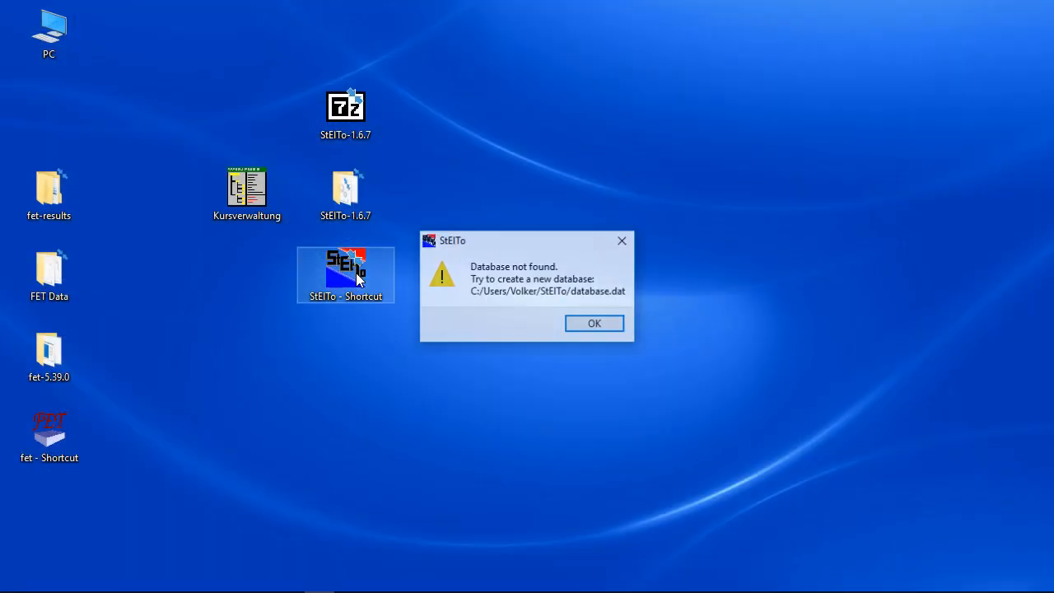
pyautogui.click(593, 321)
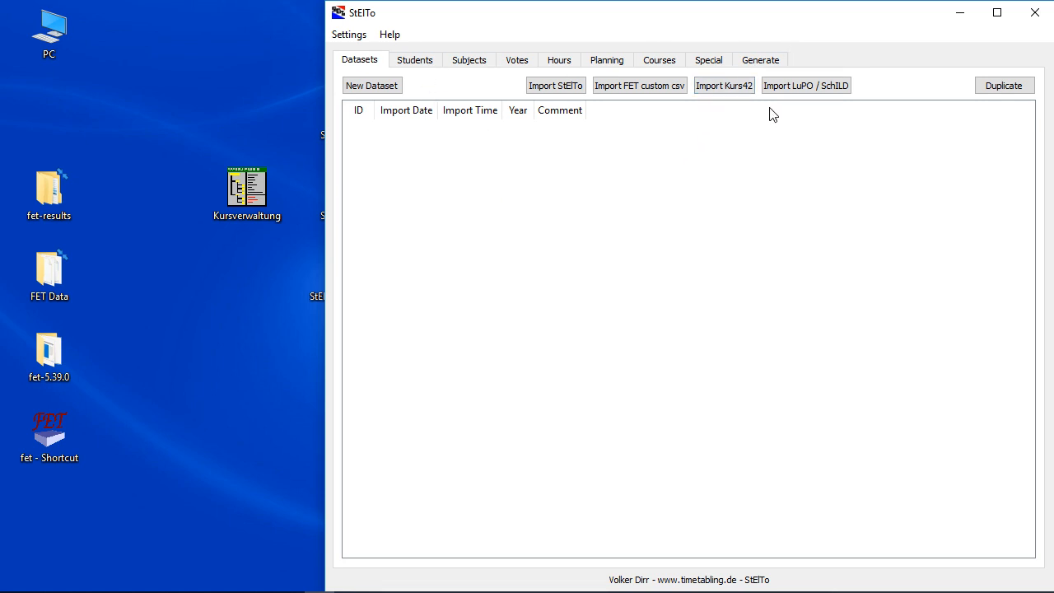
# Step: Import the Kurs42 export files from the folder Beispiele-PRIVAT/BAR2 and keep "unkown" as the year name
pyautogui.click(719, 89)
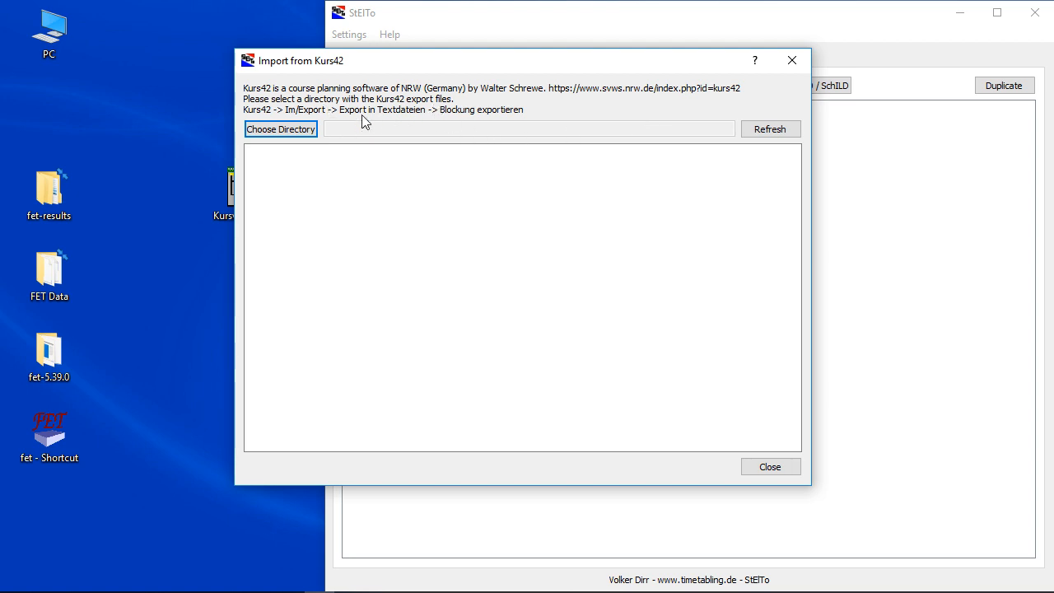
pyautogui.click(282, 131)
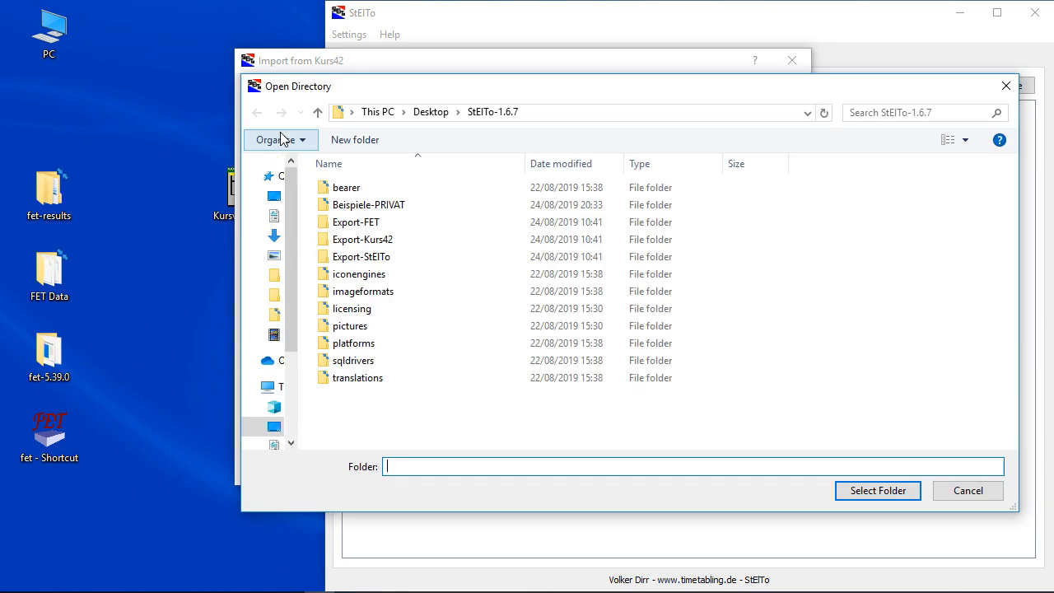
pyautogui.doubleClick(387, 205)
pyautogui.doubleClick(353, 191)
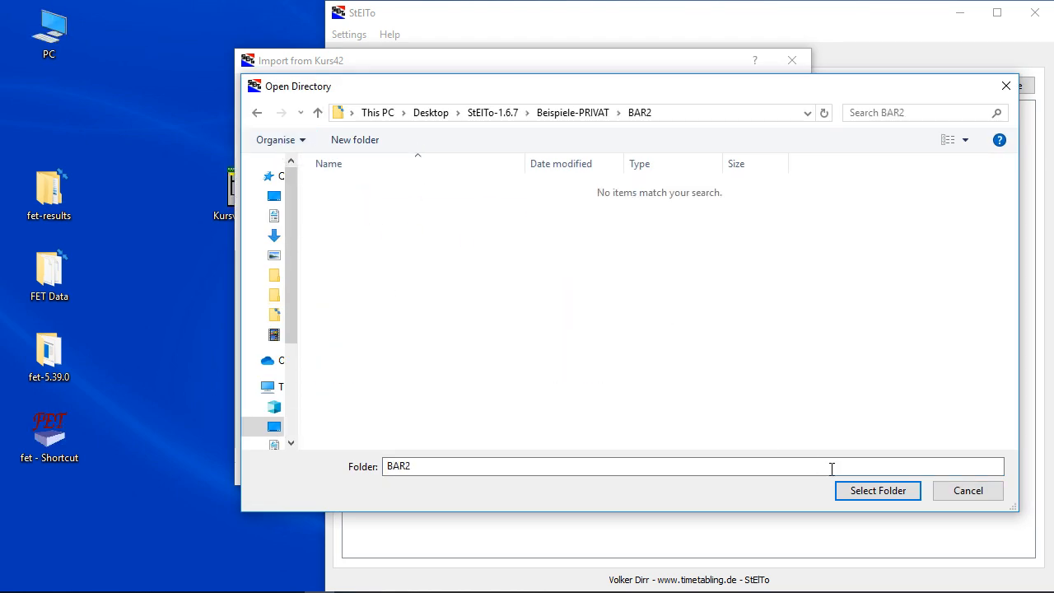
pyautogui.click(869, 492)
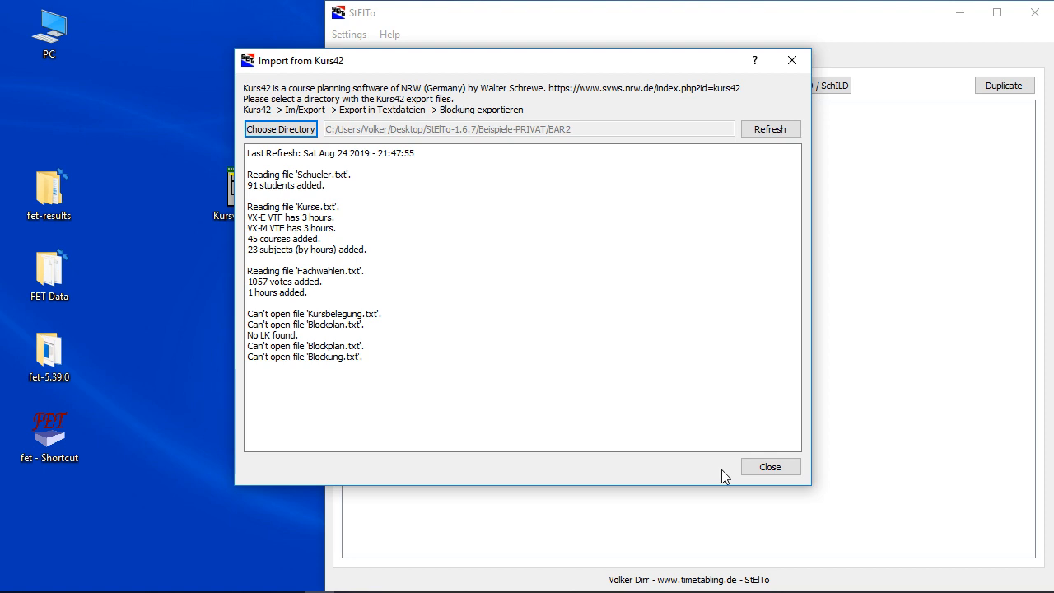
pyautogui.click(772, 468)
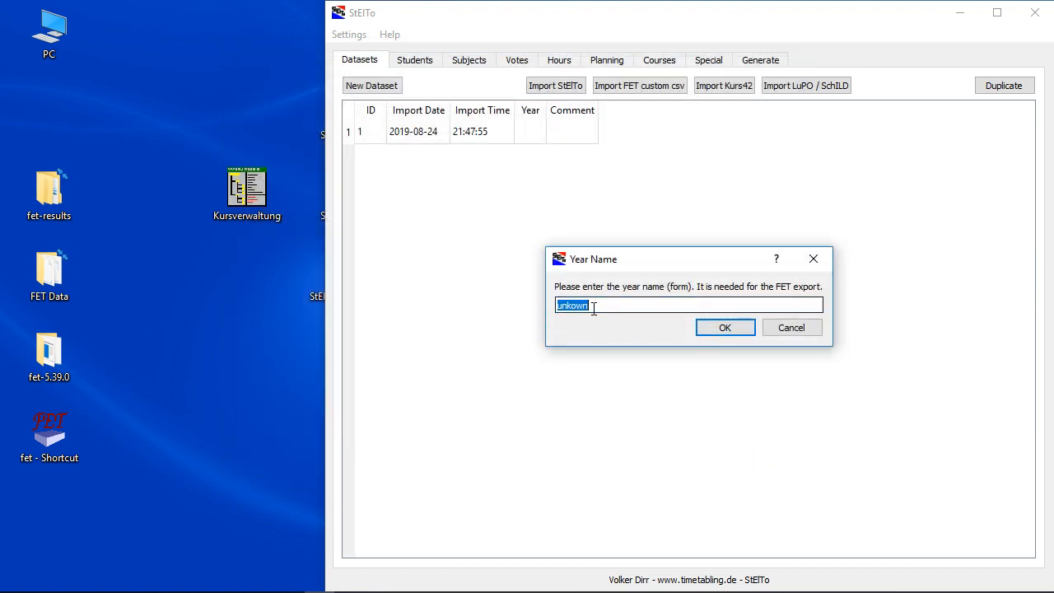
pyautogui.click(725, 328)
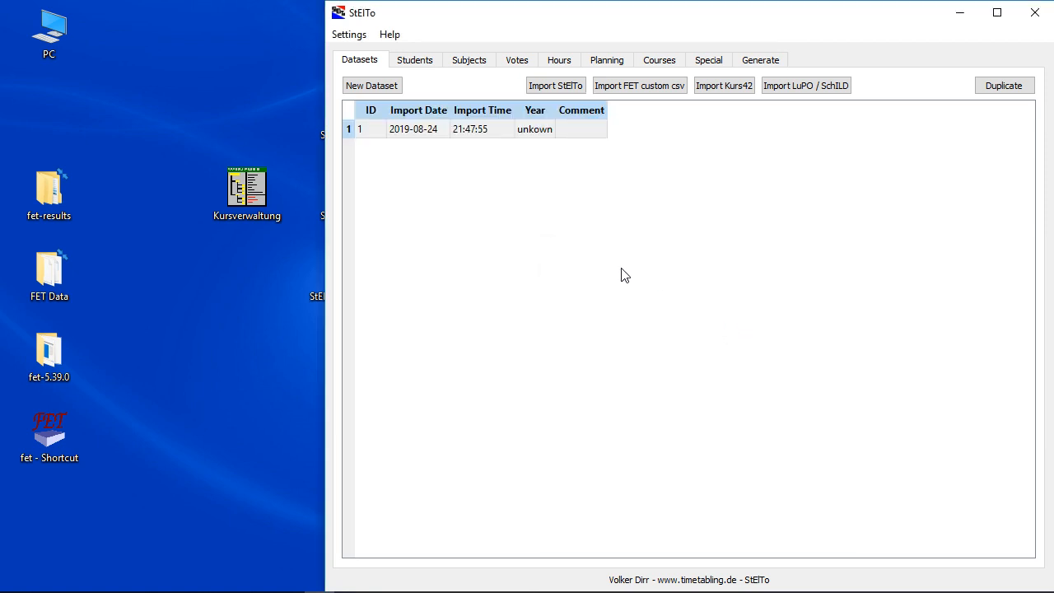
# Step: Select the imported dataset and review its students in descending ID order and its list of subjects
pyautogui.click(414, 131)
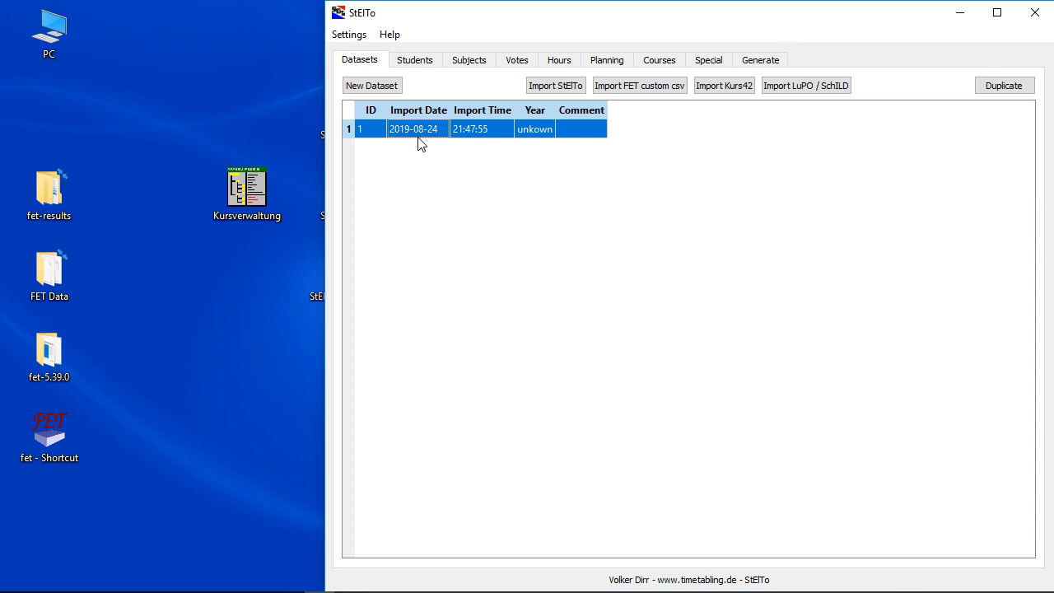
pyautogui.click(418, 62)
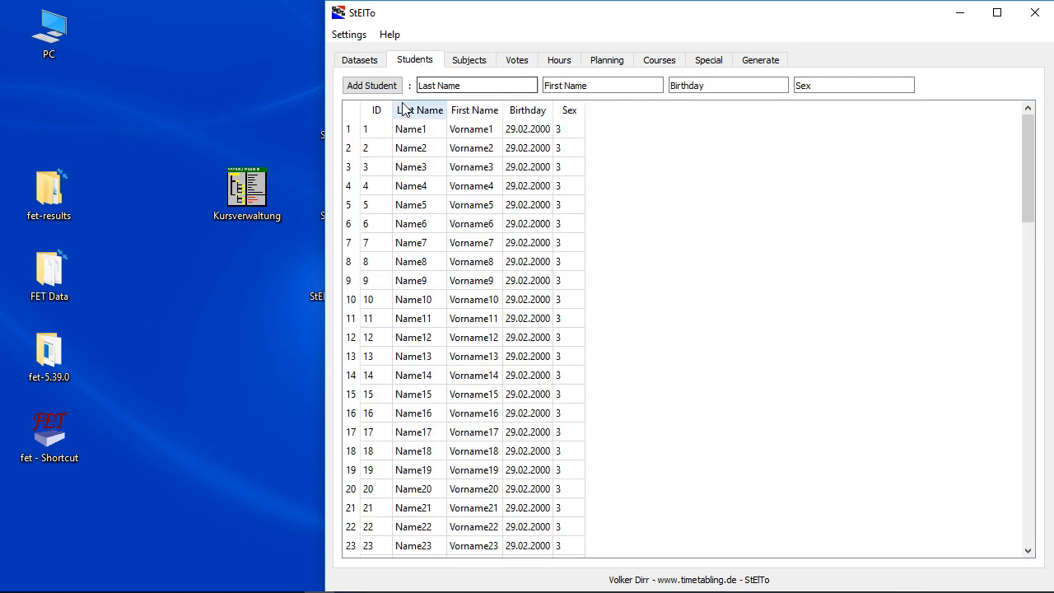
pyautogui.click(379, 111)
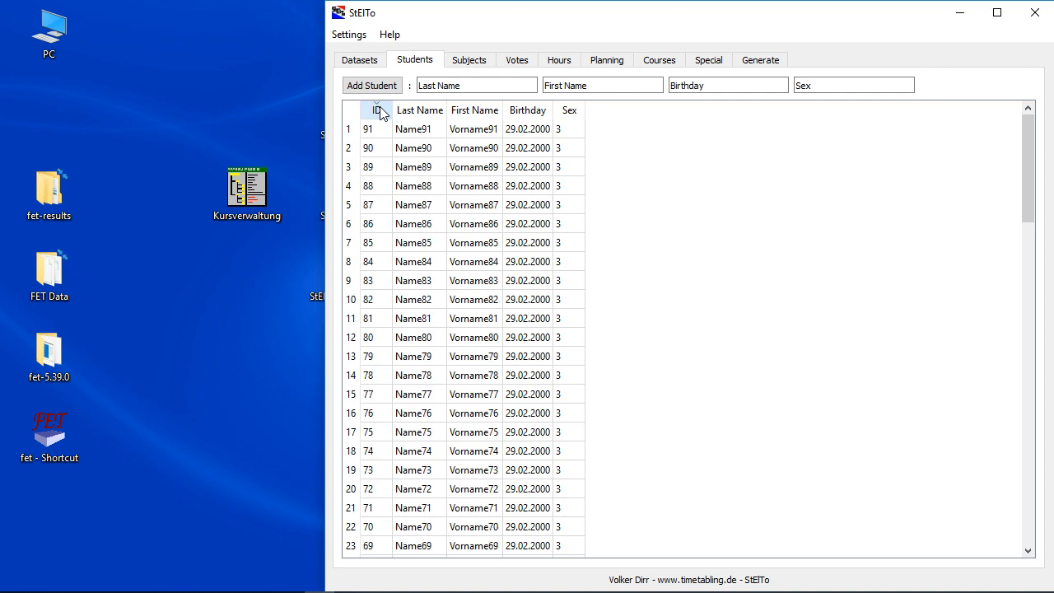
pyautogui.click(476, 63)
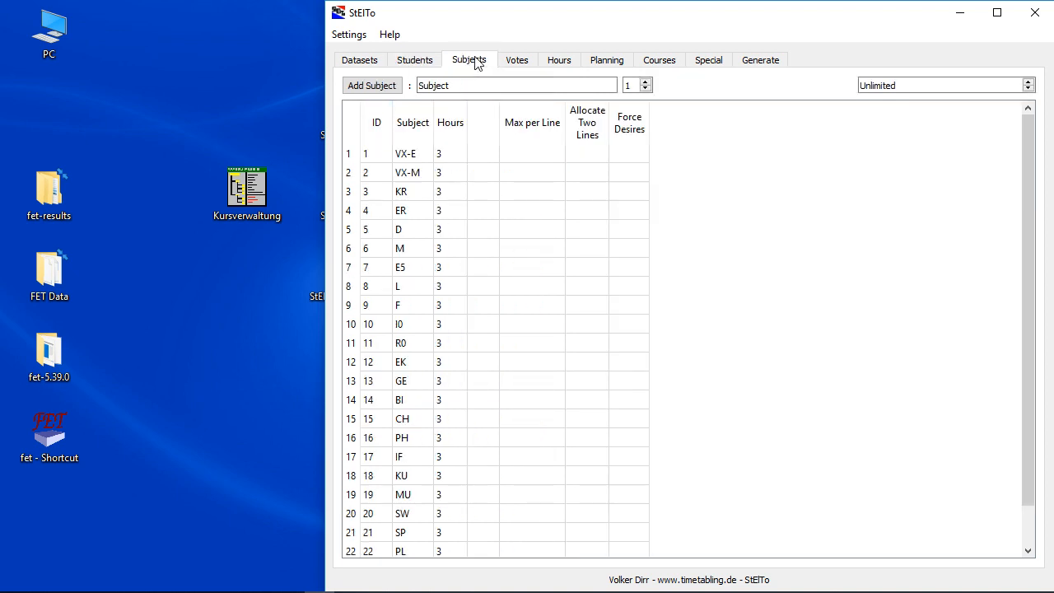
pyautogui.scroll(-1, 435, 189)
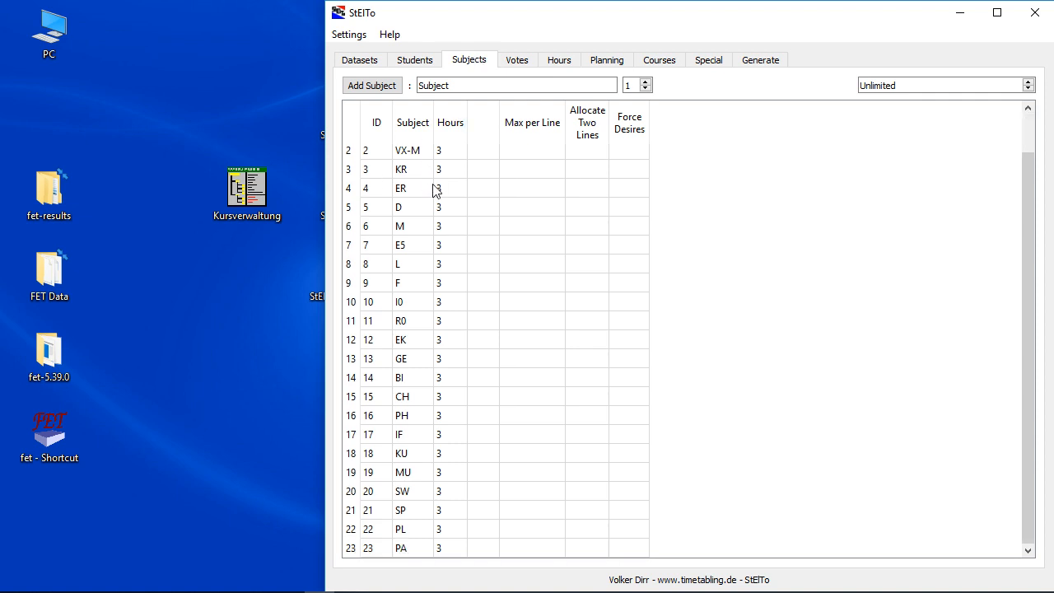
pyautogui.scroll(1, 435, 189)
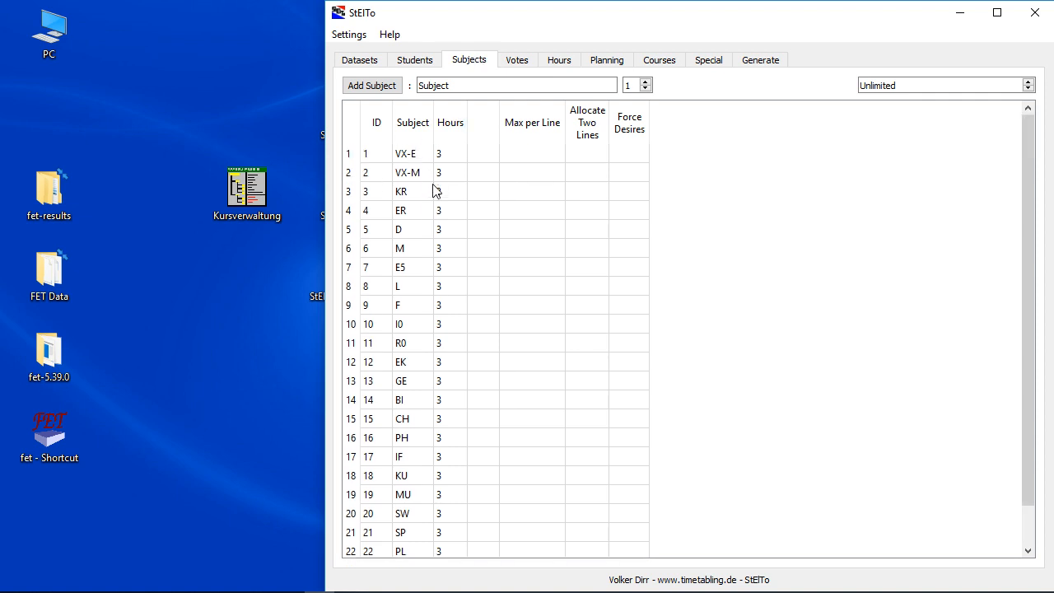
# Step: Sort the students' subject votes by ascending number of votes and inspect the hours settings
pyautogui.click(518, 63)
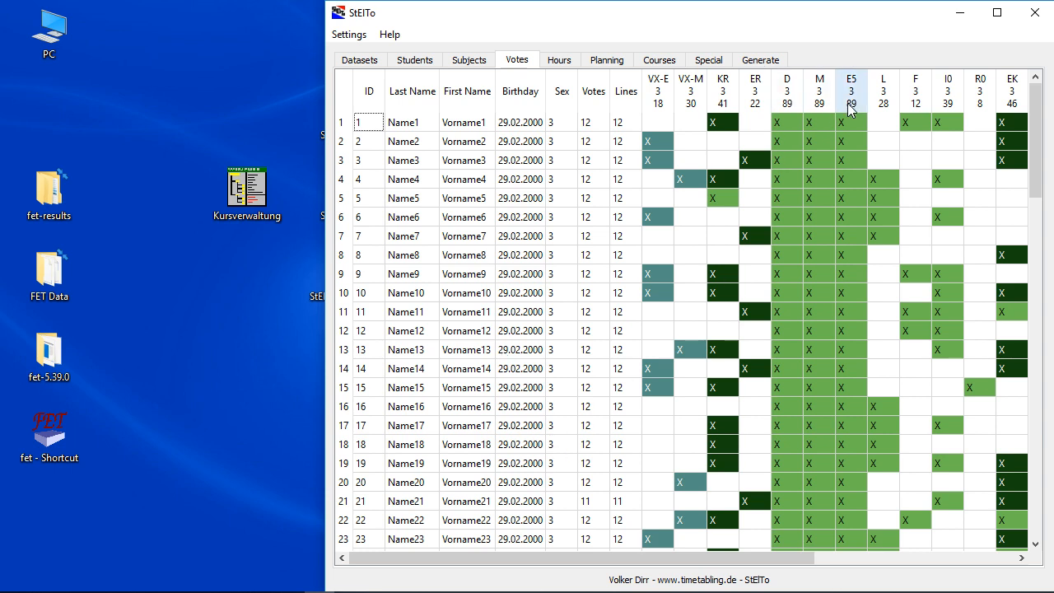
pyautogui.click(600, 101)
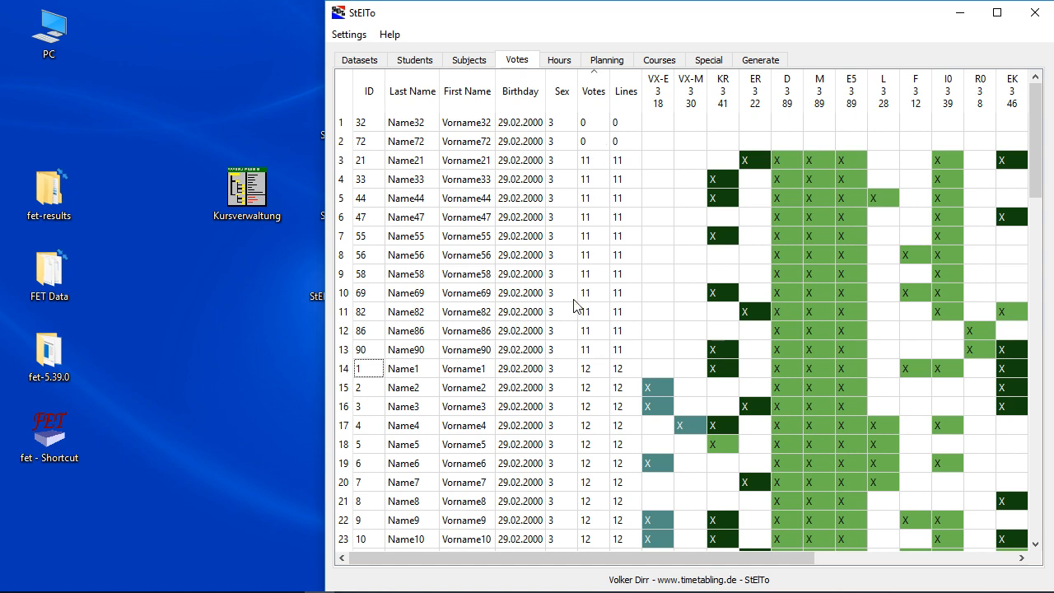
pyautogui.click(558, 66)
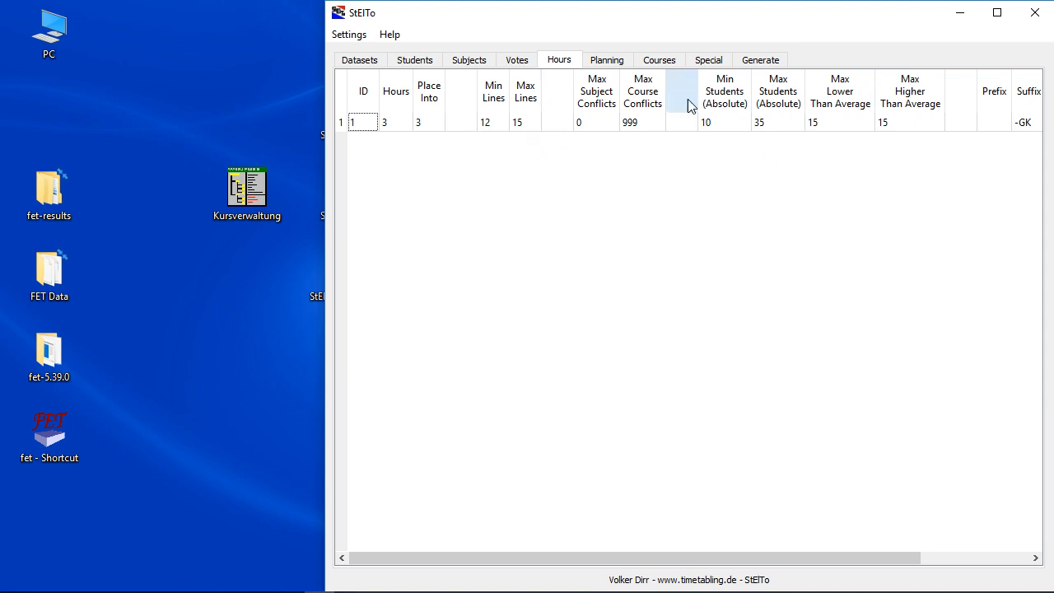
# Step: Set the target number of courses for subject M to 5 in the planning and create the planned courses
pyautogui.click(620, 65)
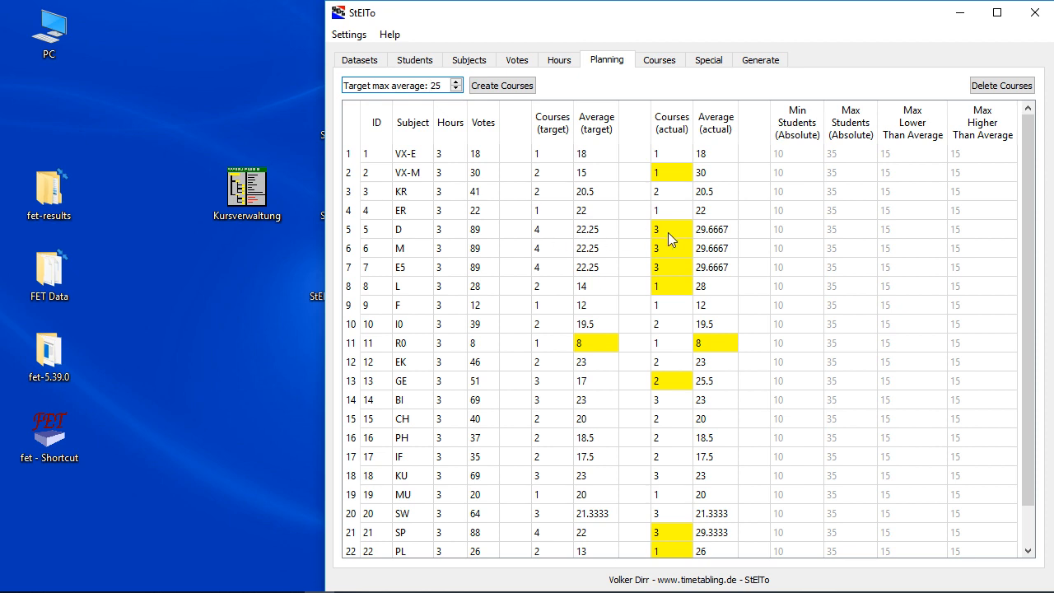
pyautogui.doubleClick(549, 248)
pyautogui.write('5')
pyautogui.press('Return')
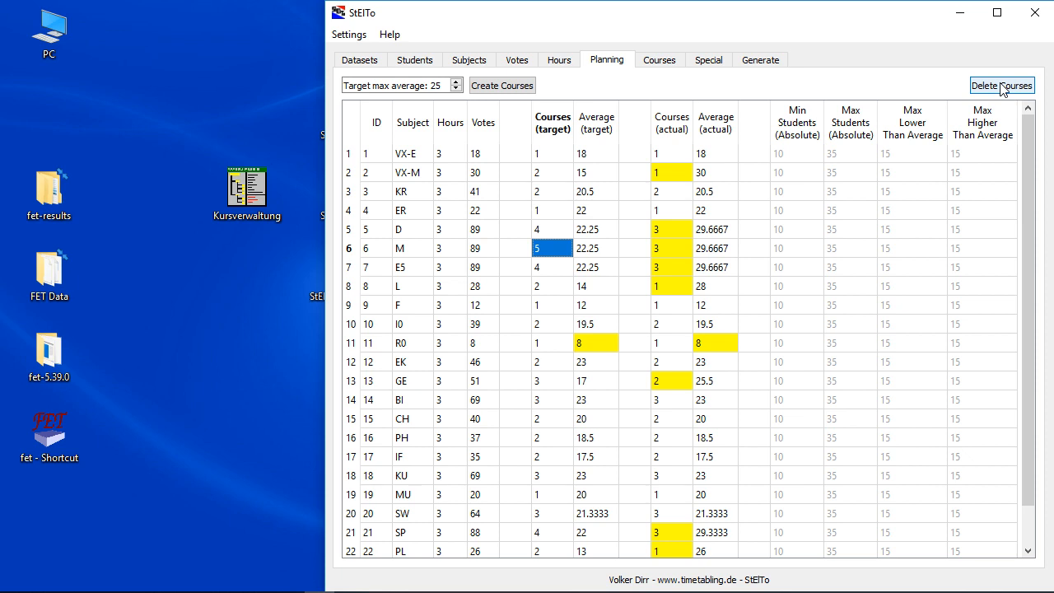
pyautogui.click(510, 84)
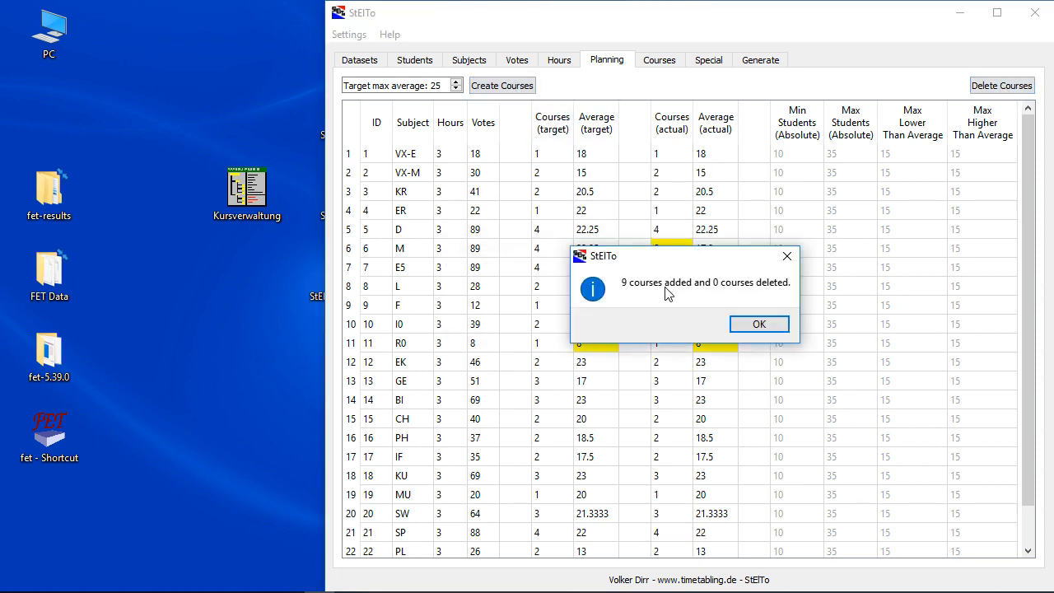
pyautogui.click(763, 326)
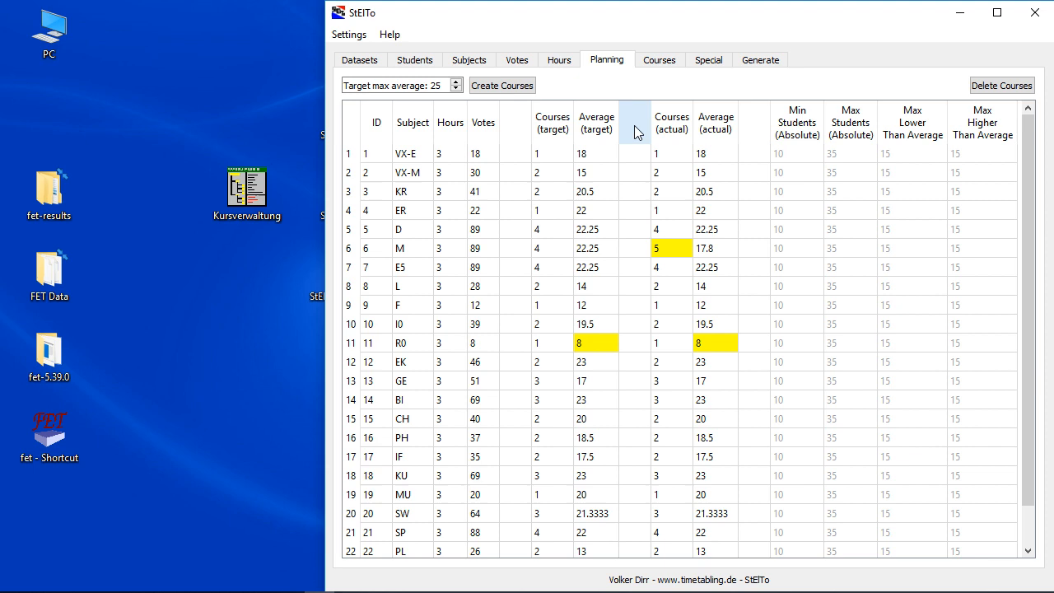
# Step: Check the course list through to its end and delete all courses from the planning
pyautogui.click(648, 60)
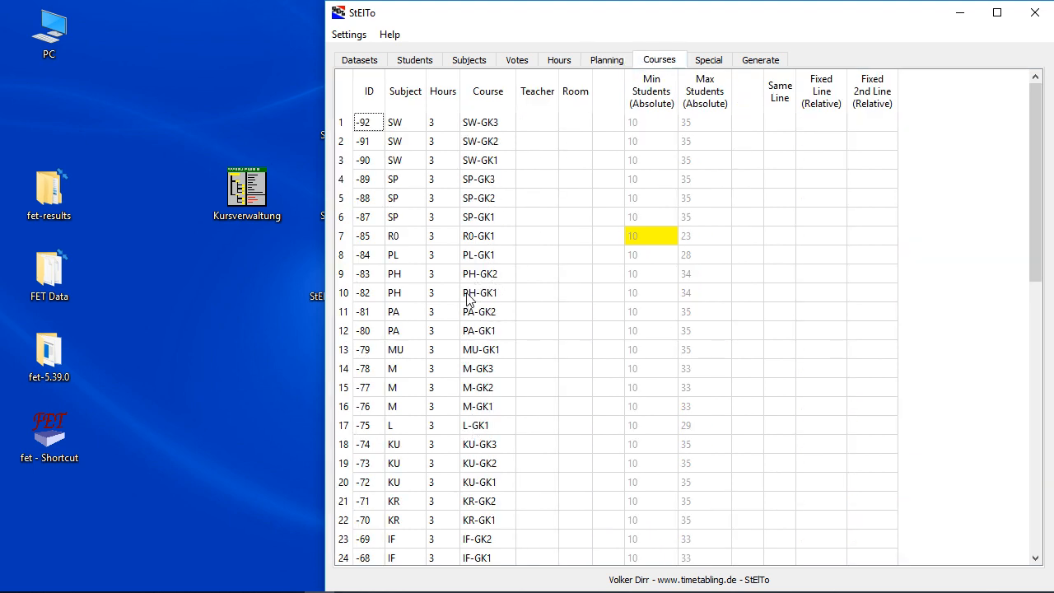
pyautogui.scroll(-10, 469, 303)
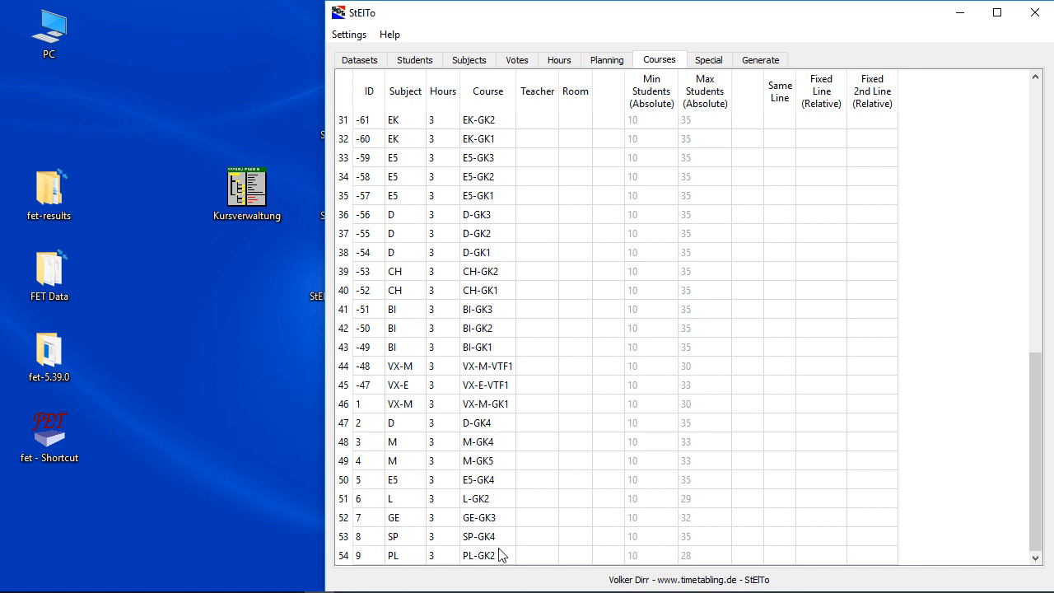
pyautogui.click(610, 61)
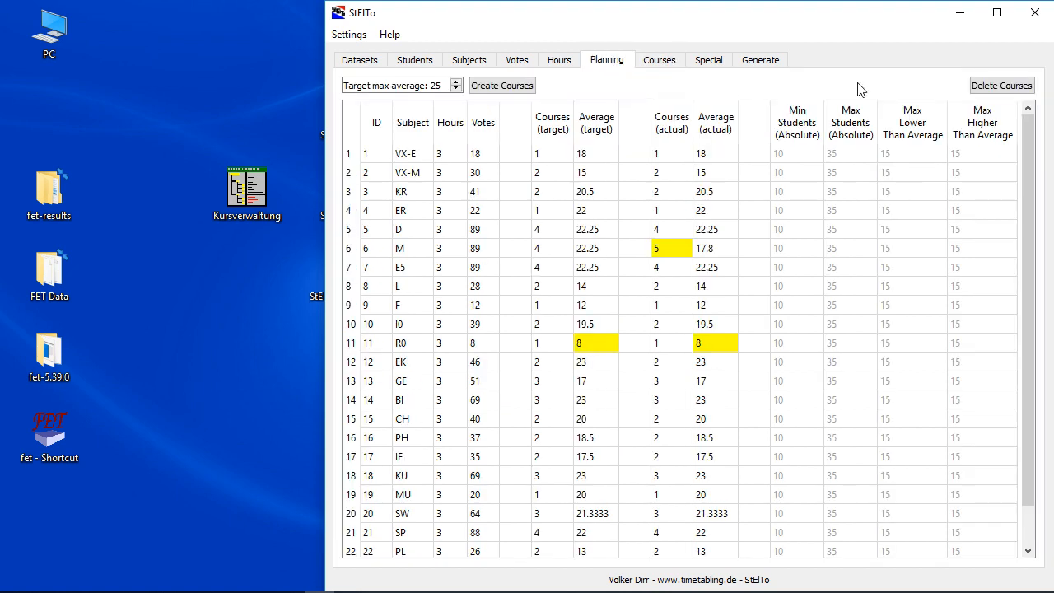
pyautogui.click(1003, 86)
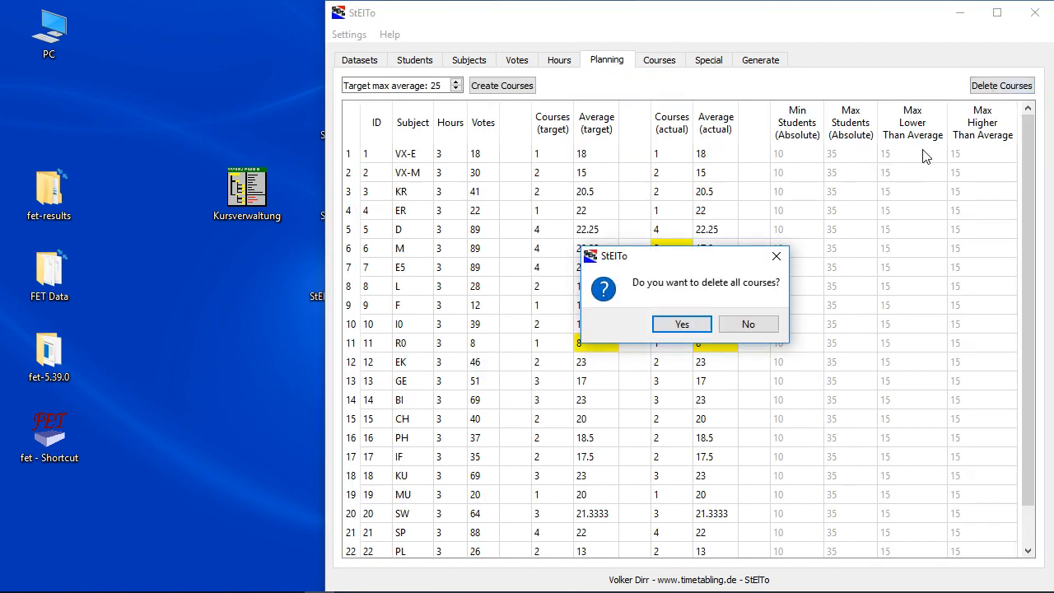
pyautogui.click(686, 325)
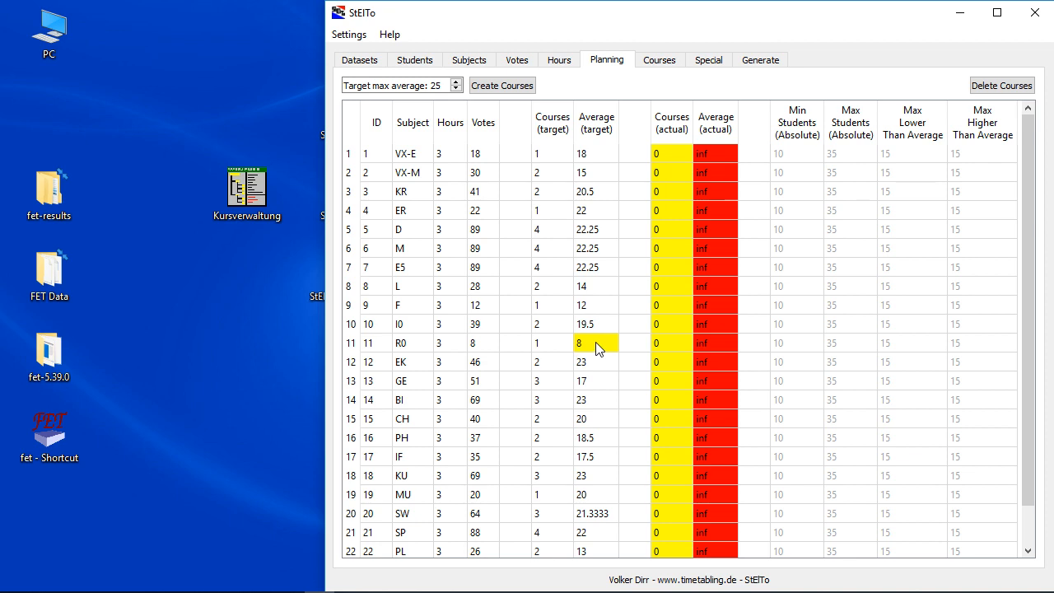
pyautogui.doubleClick(552, 351)
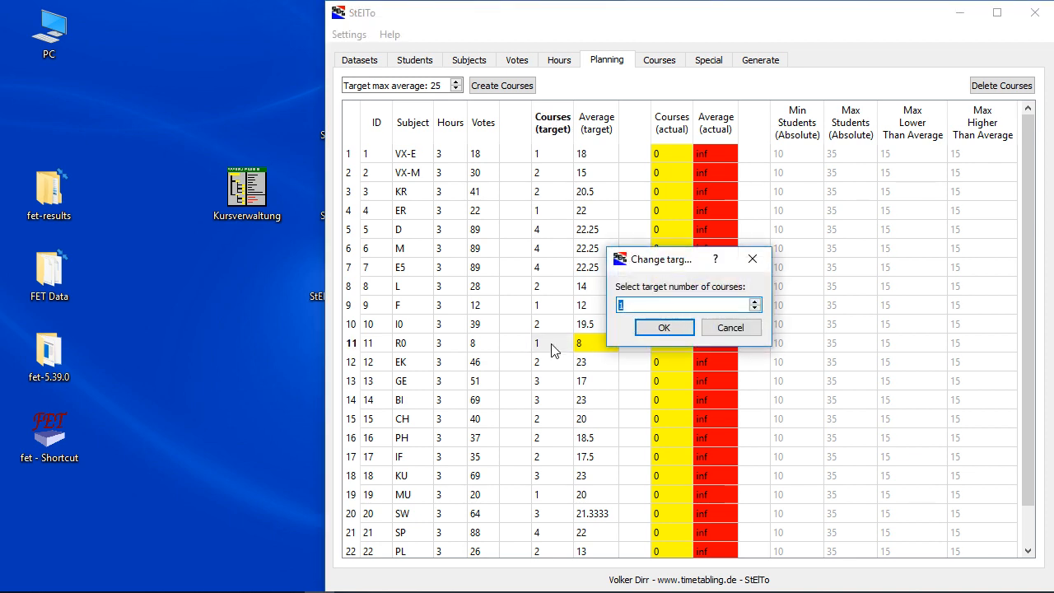
pyautogui.press('BackSpace')
pyautogui.write('1')
pyautogui.click(728, 329)
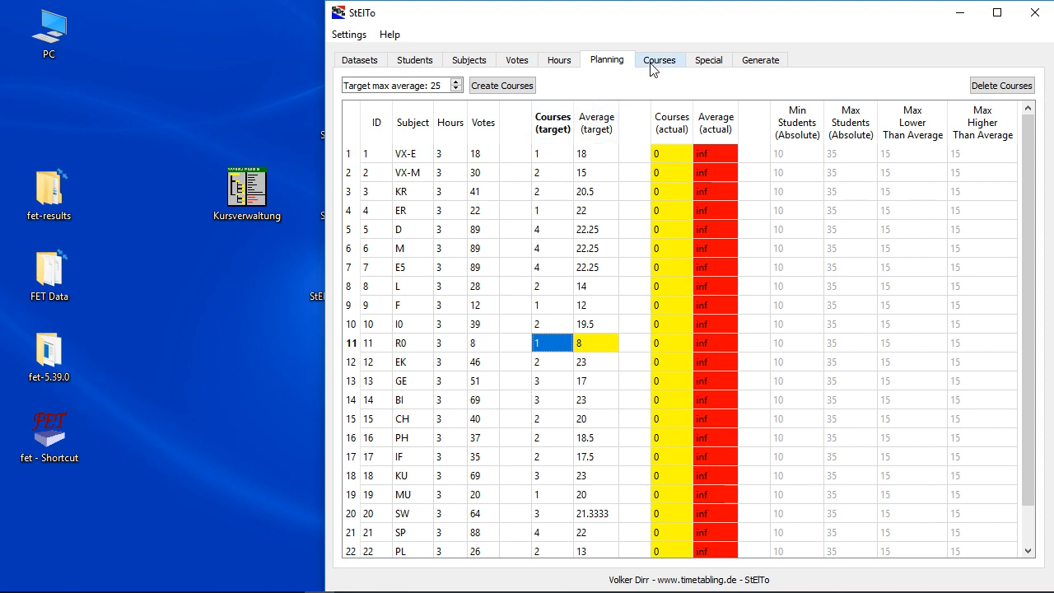
# Step: Return to the overview of imported datasets
pyautogui.click(368, 66)
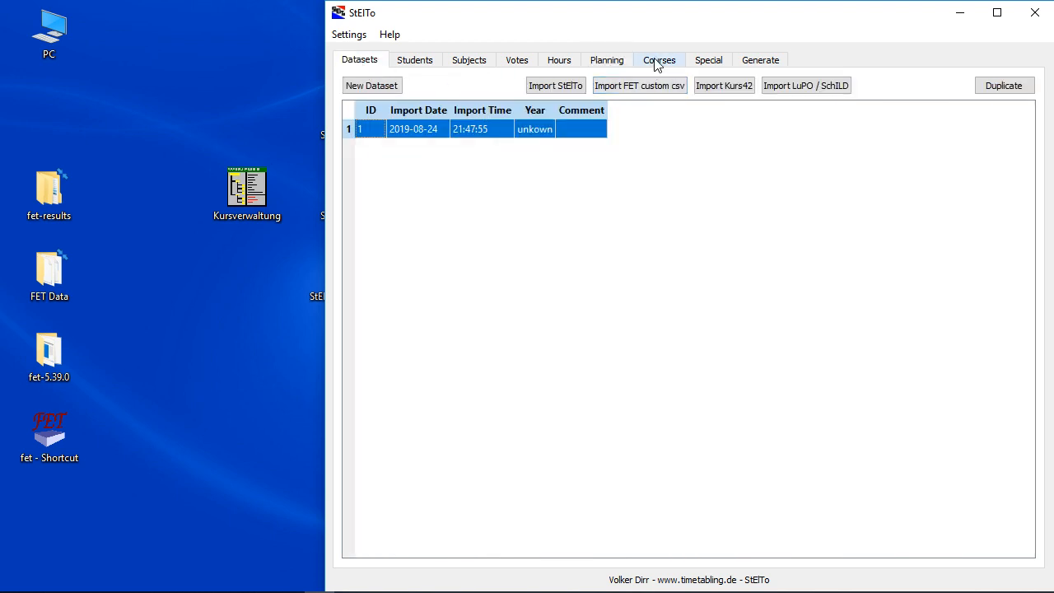
# Step: Import the Kurs42 export files from the BAR2 folder and switch to the newly imported dataset 2
pyautogui.click(724, 85)
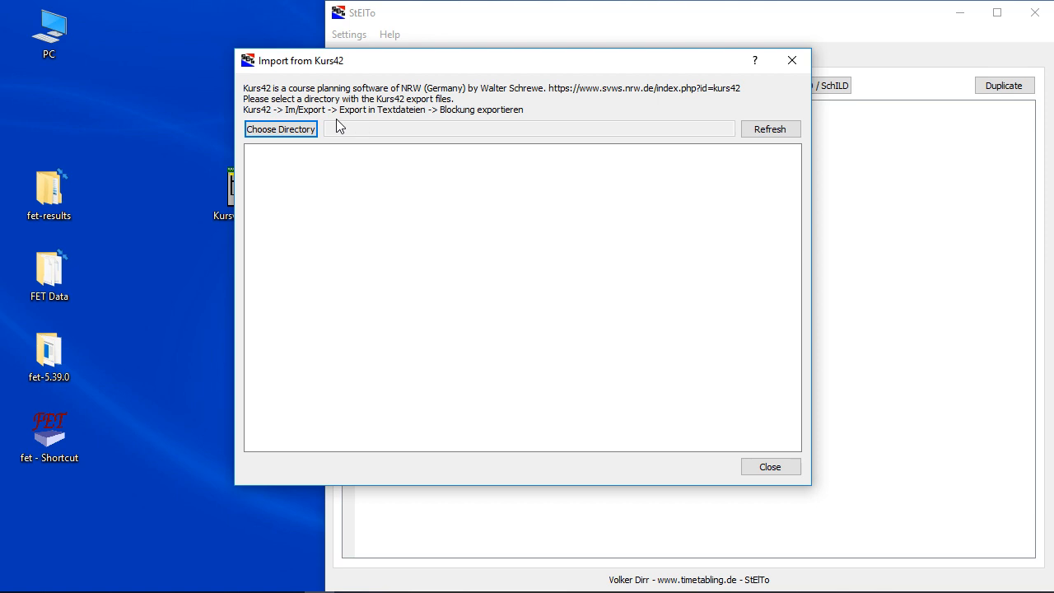
pyautogui.click(294, 134)
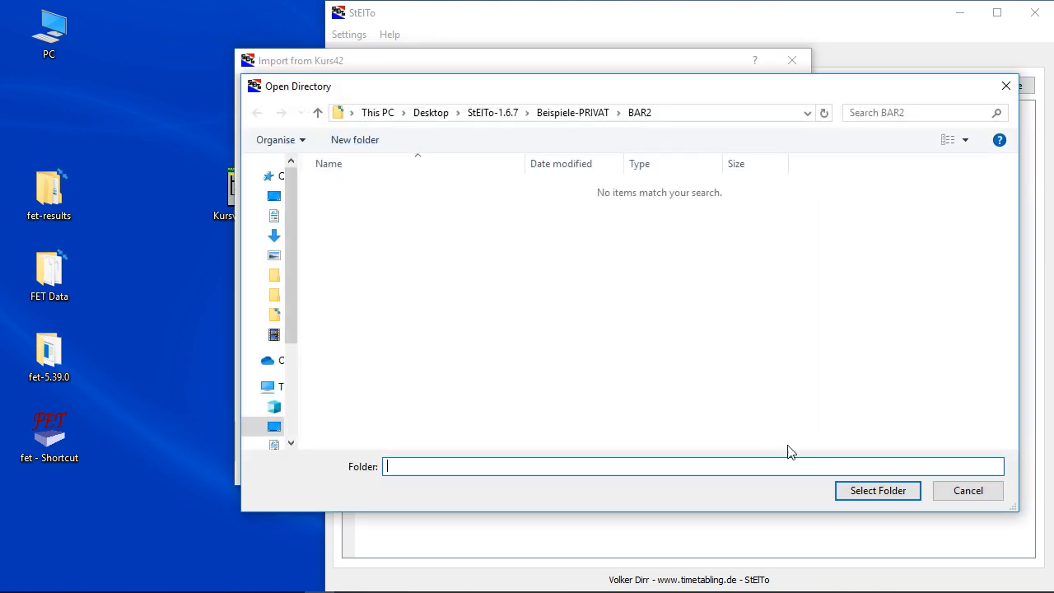
pyautogui.click(879, 491)
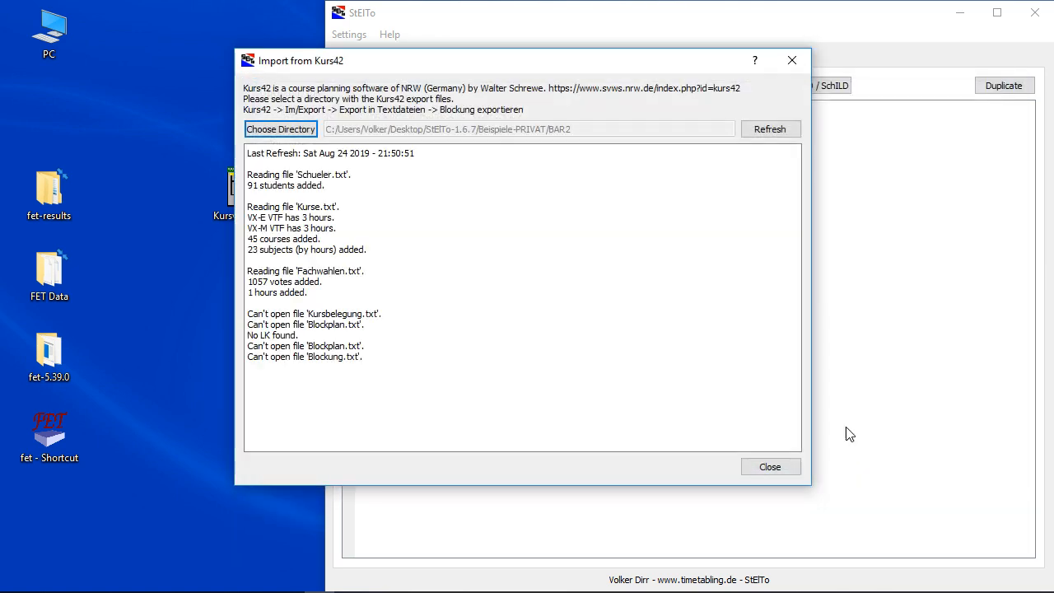
pyautogui.click(768, 466)
pyautogui.click(731, 331)
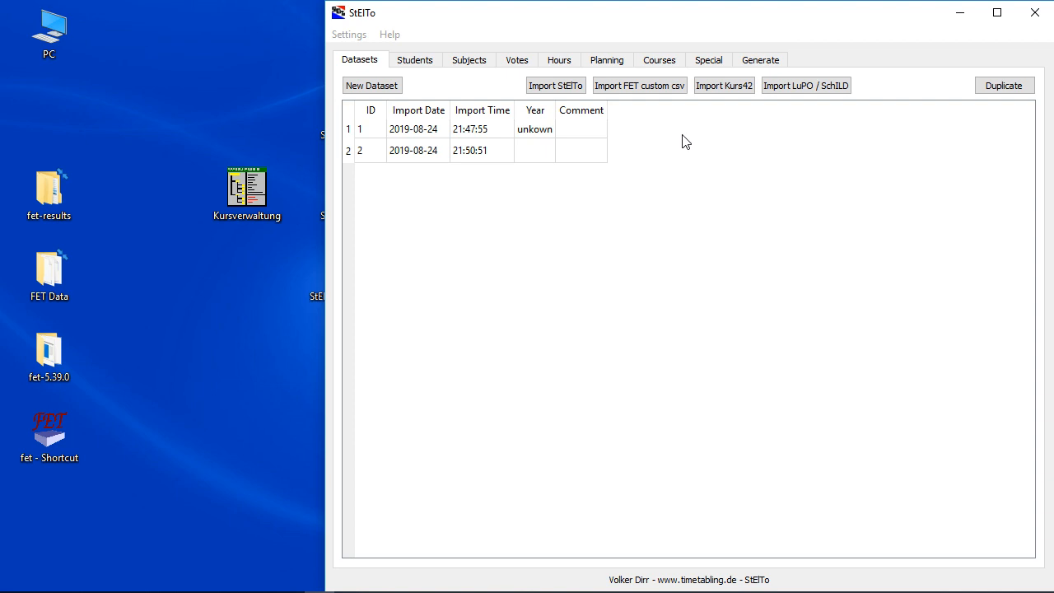
pyautogui.click(557, 148)
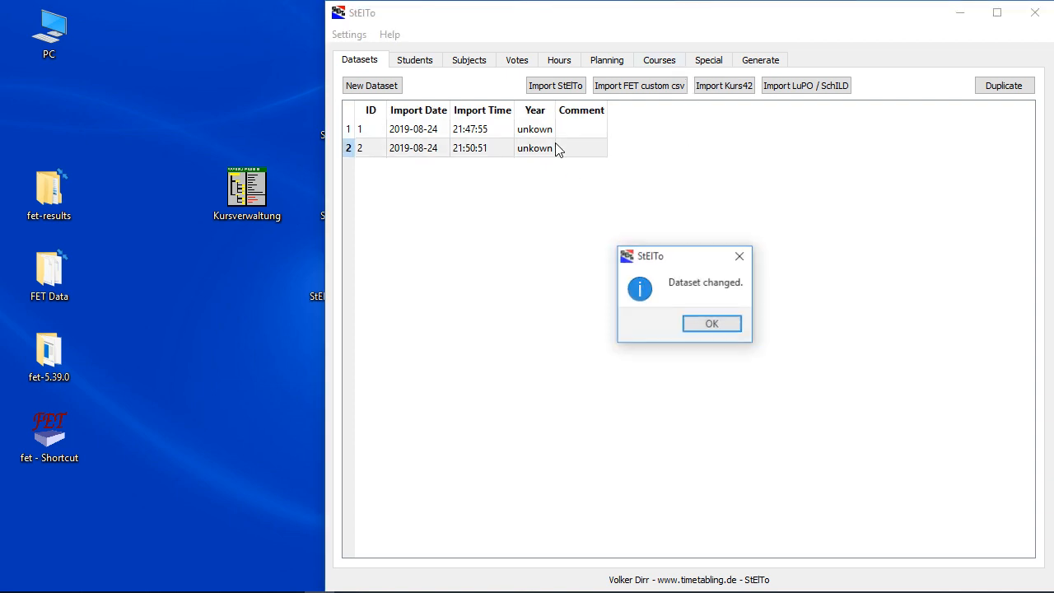
pyautogui.click(711, 324)
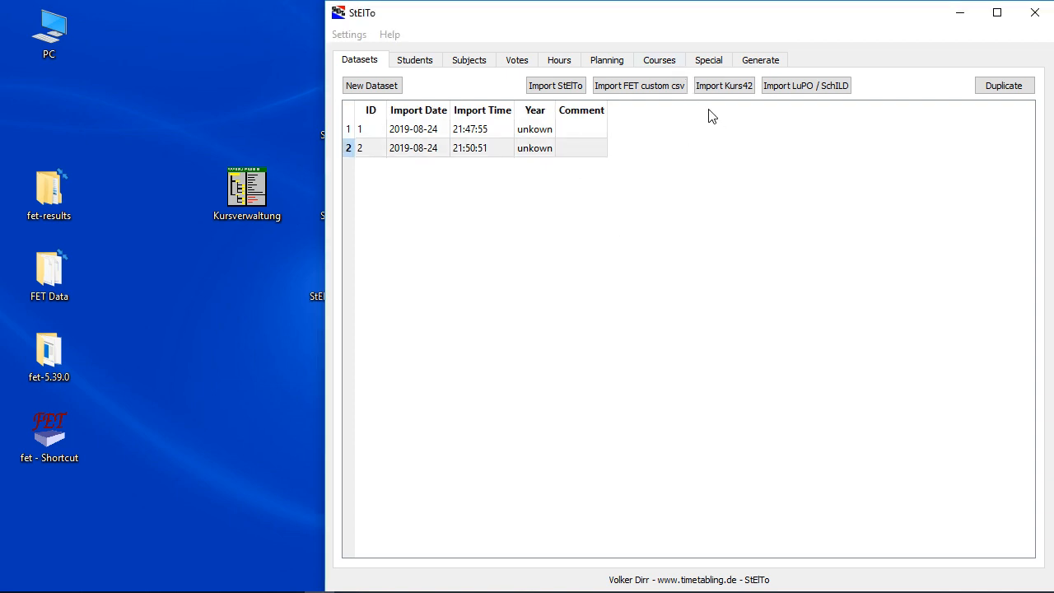
# Step: Review the course list and the special vote list, and add a VX-M vote for the second student in the votes table
pyautogui.click(677, 64)
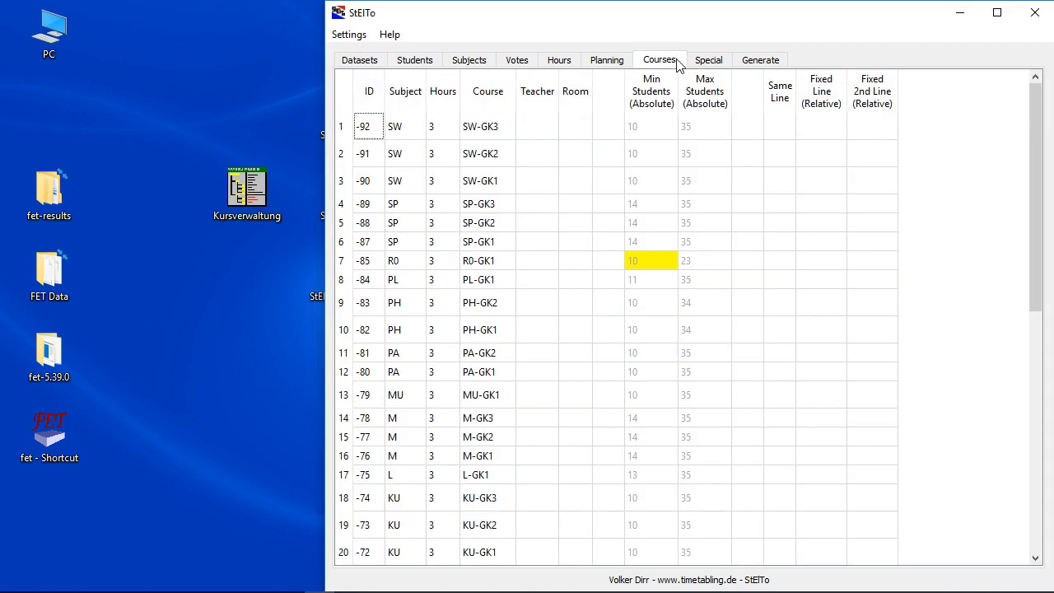
pyautogui.click(720, 63)
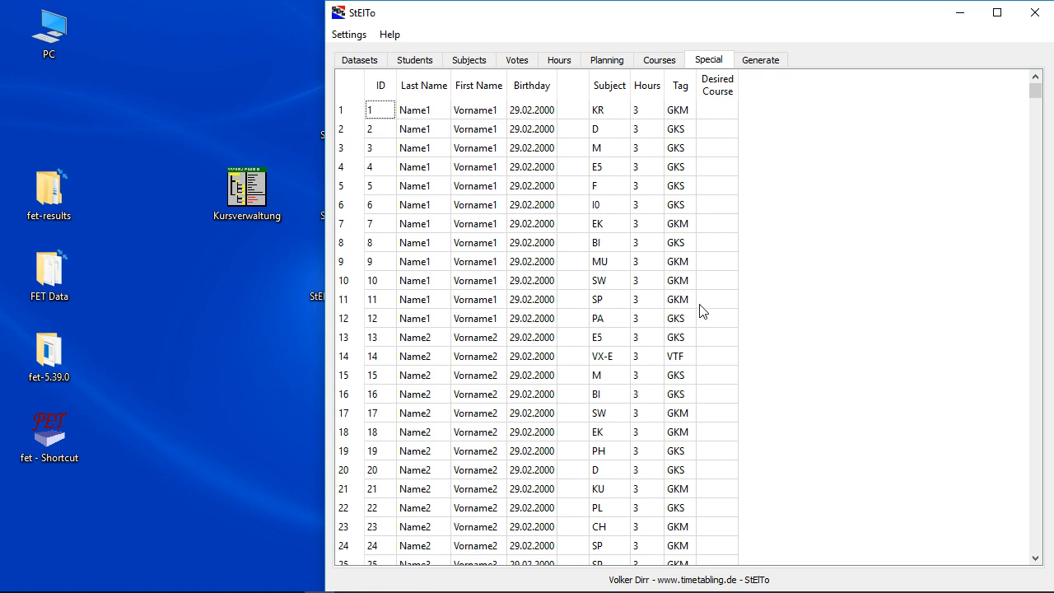
pyautogui.click(519, 61)
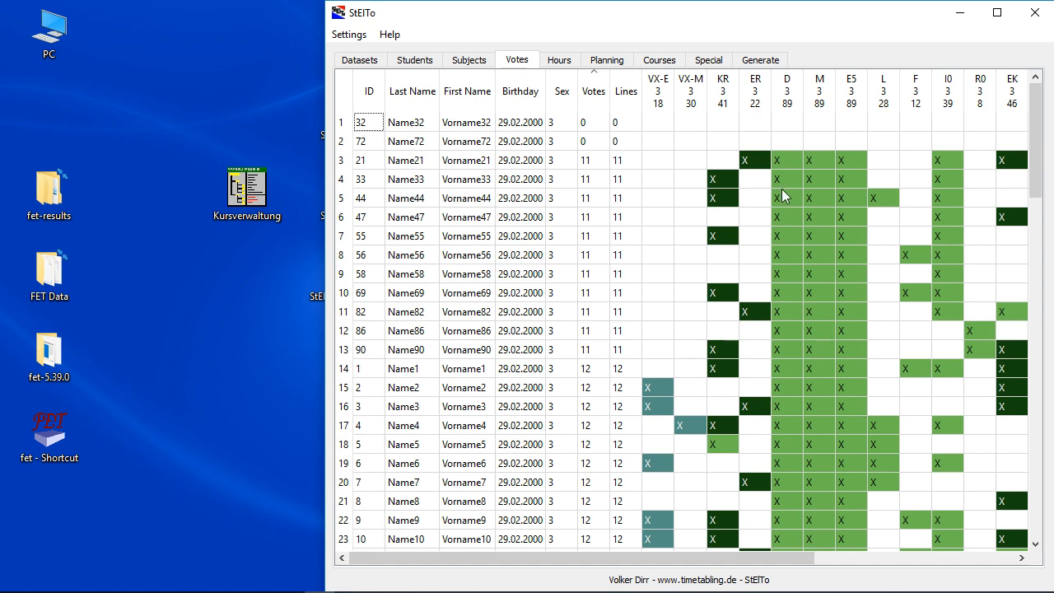
pyautogui.click(690, 145)
# Step: Check the special vote list through to its last entry, and remove the VX-M vote of the second student in the votes table
pyautogui.click(710, 61)
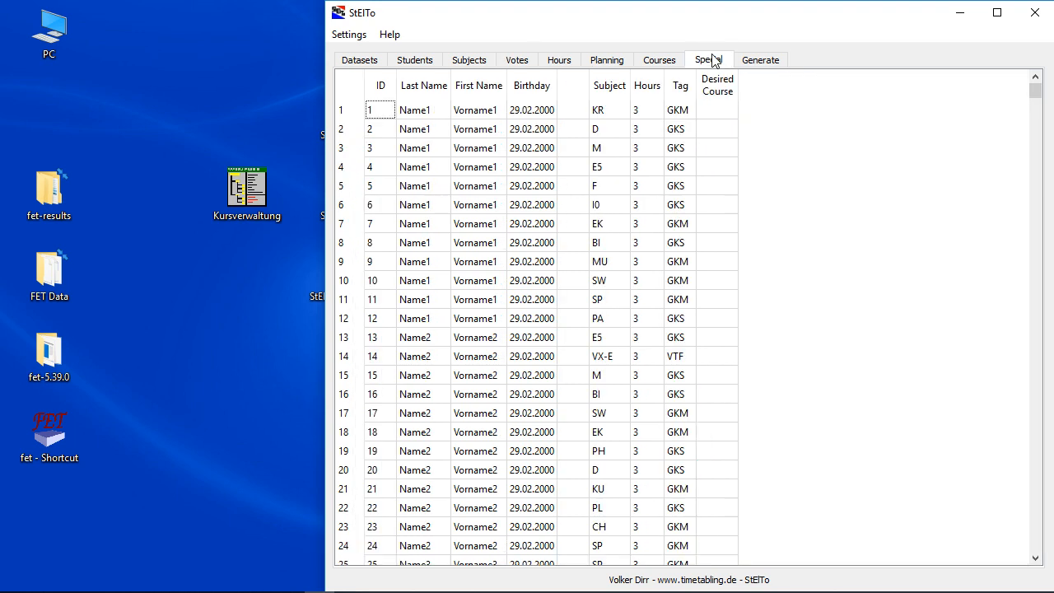
pyautogui.scroll(-20, 681, 338)
pyautogui.scroll(-1, 681, 338)
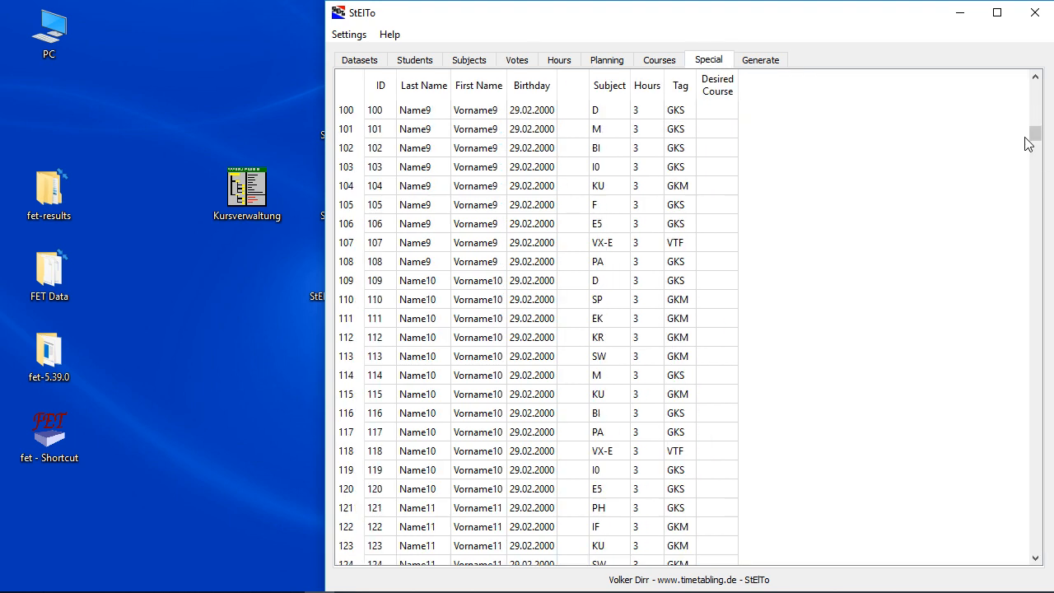
pyautogui.moveTo(1030, 137); pyautogui.dragTo(1051, 589)
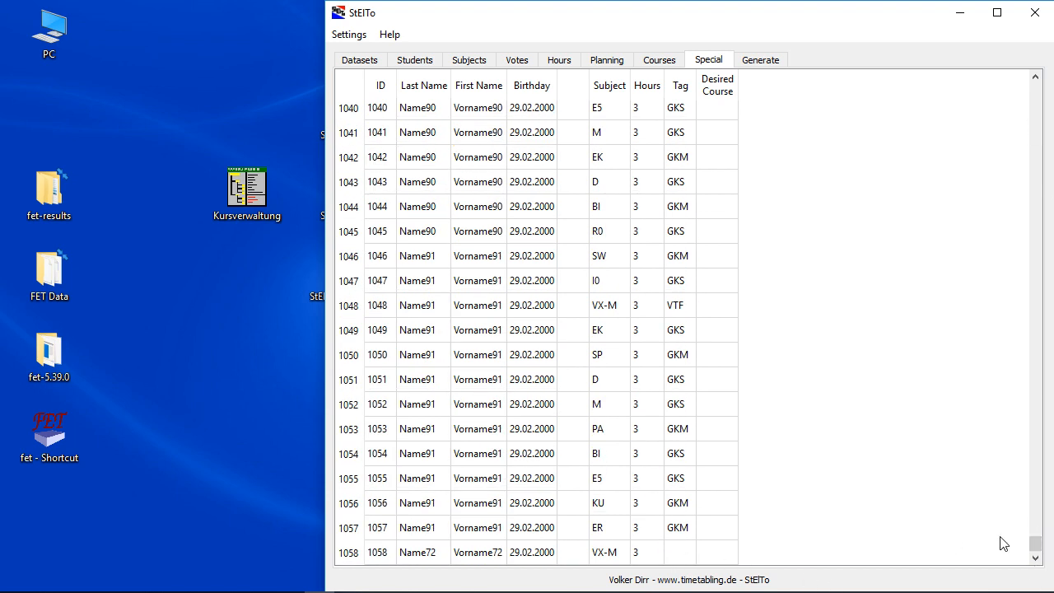
pyautogui.moveTo(1035, 543); pyautogui.dragTo(1039, 87)
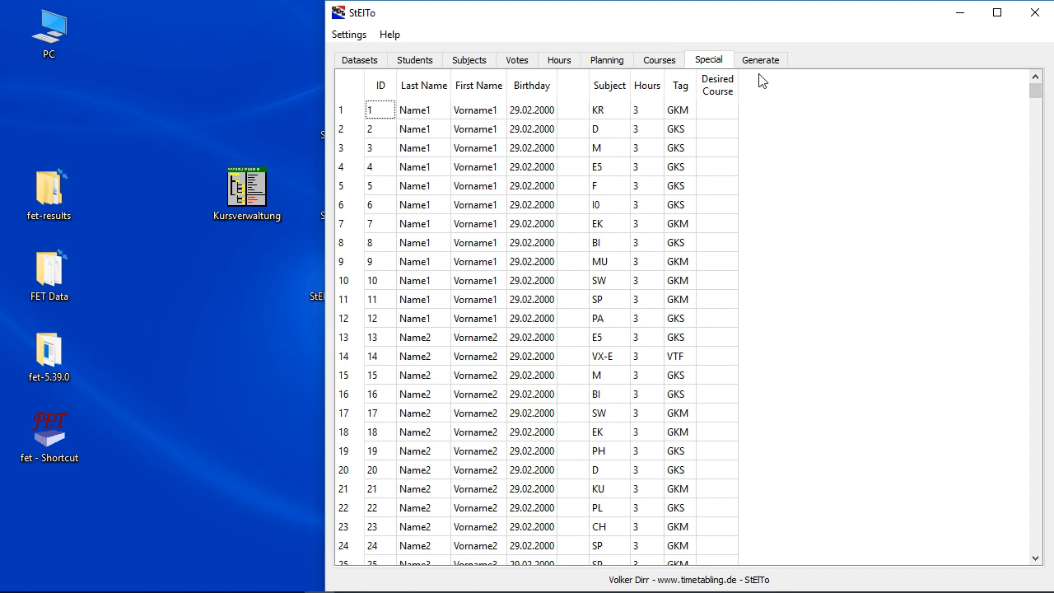
pyautogui.click(516, 61)
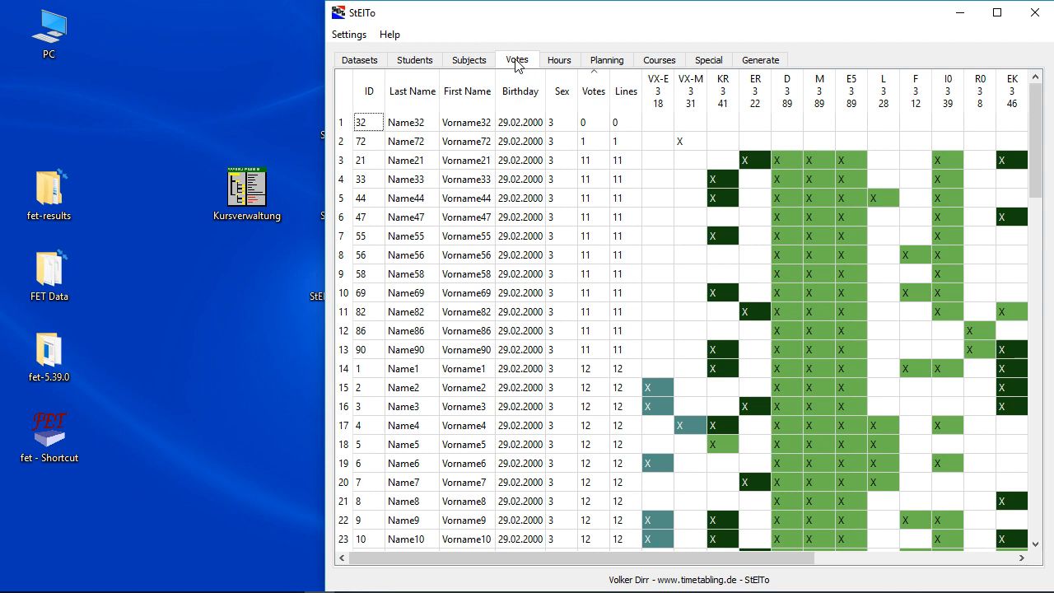
pyautogui.click(691, 142)
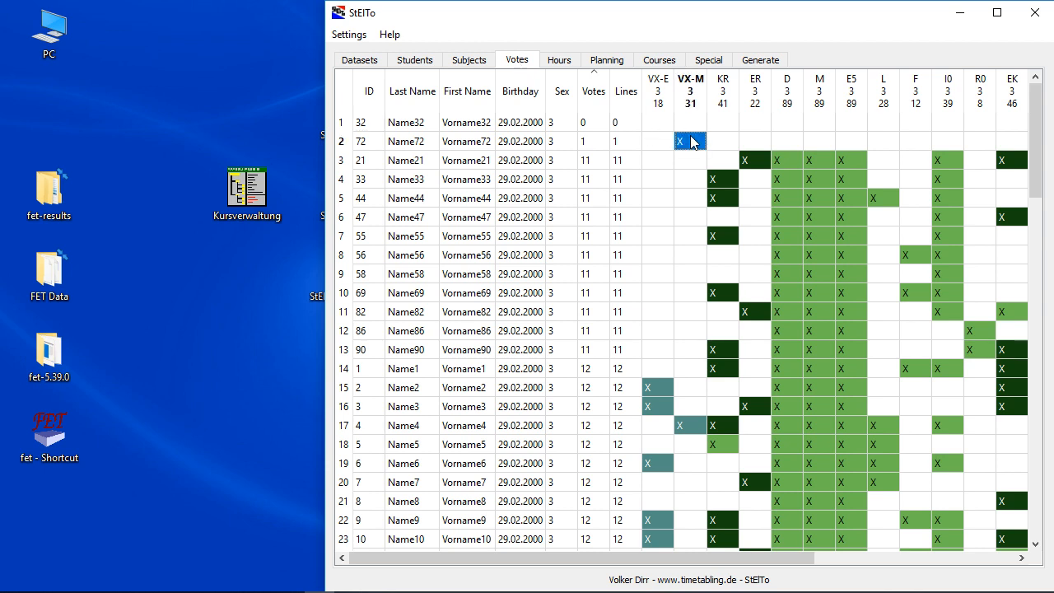
# Step: Generate the distribution of courses over the lines, and review the hours settings and the course list
pyautogui.click(761, 60)
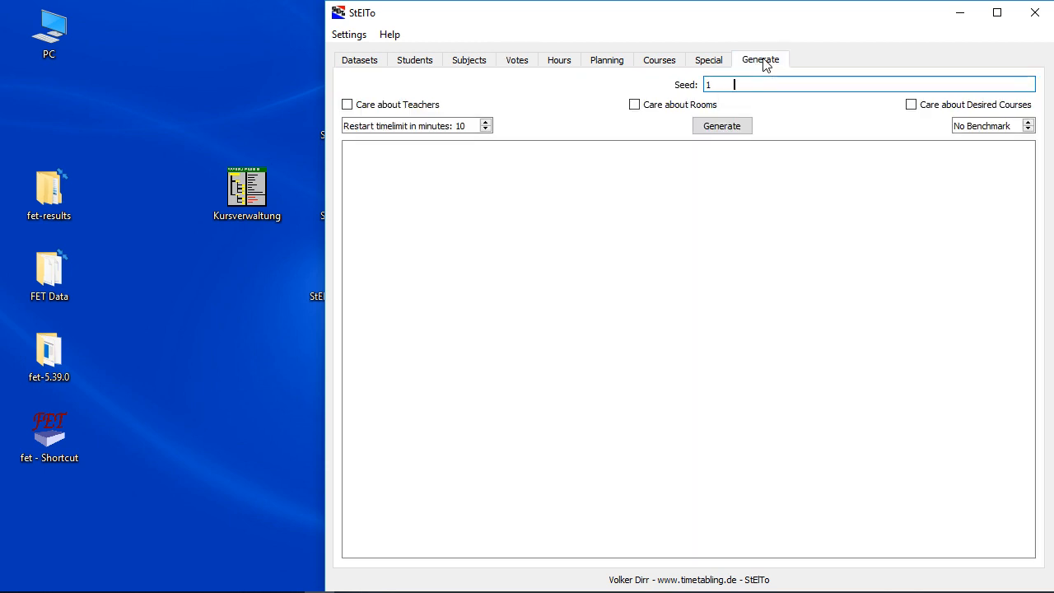
pyautogui.click(717, 129)
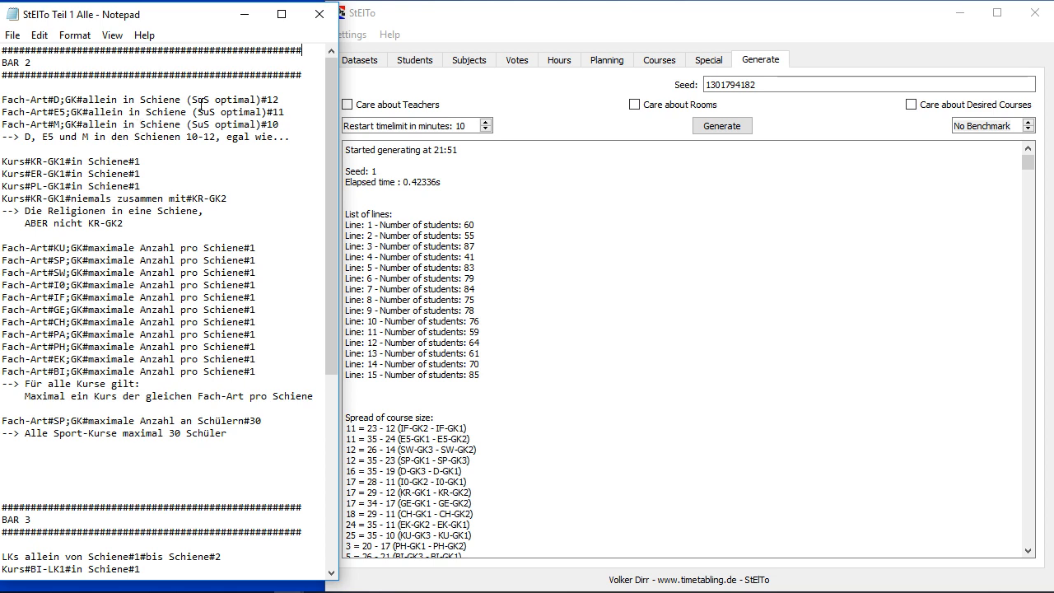
pyautogui.click(561, 61)
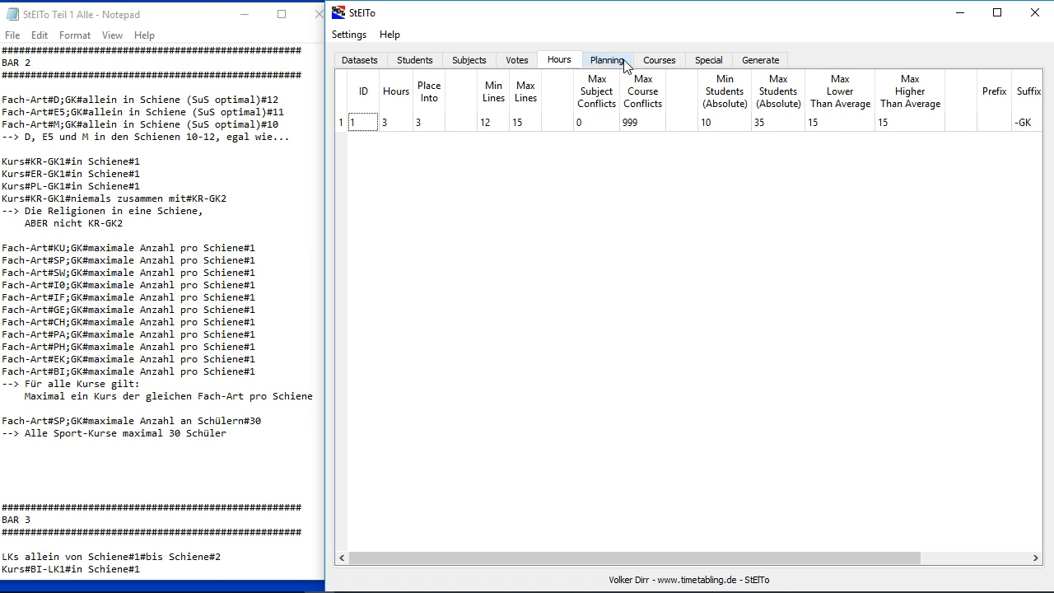
pyautogui.click(660, 61)
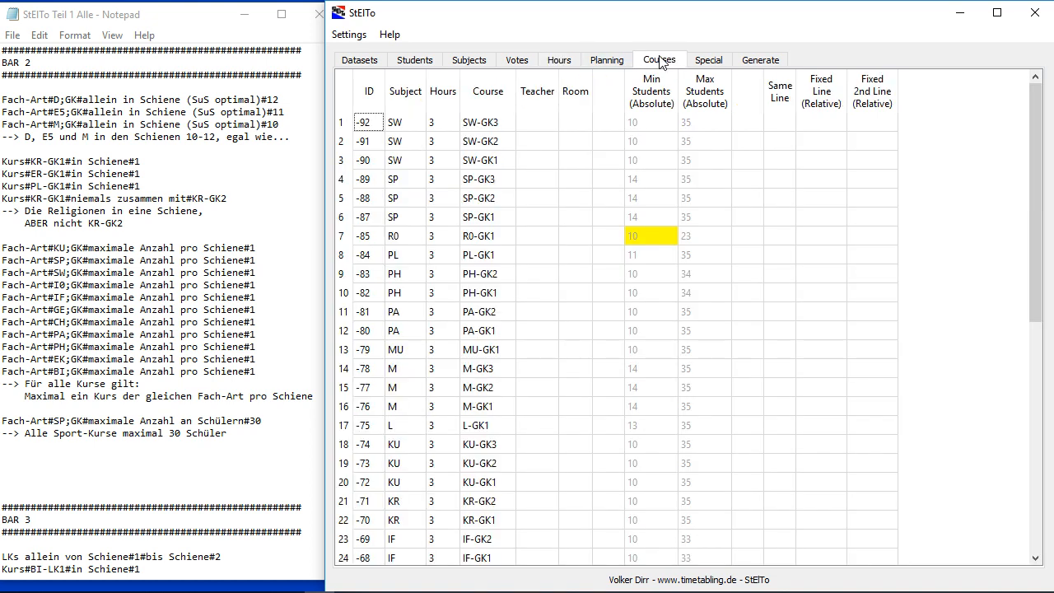
pyautogui.scroll(-6, 404, 411)
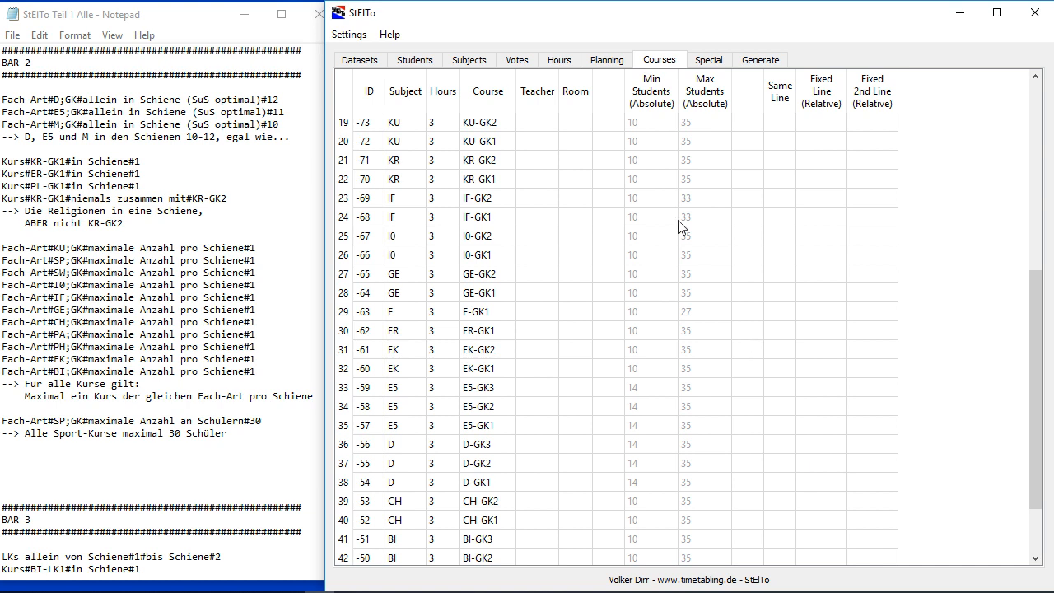
pyautogui.click(560, 63)
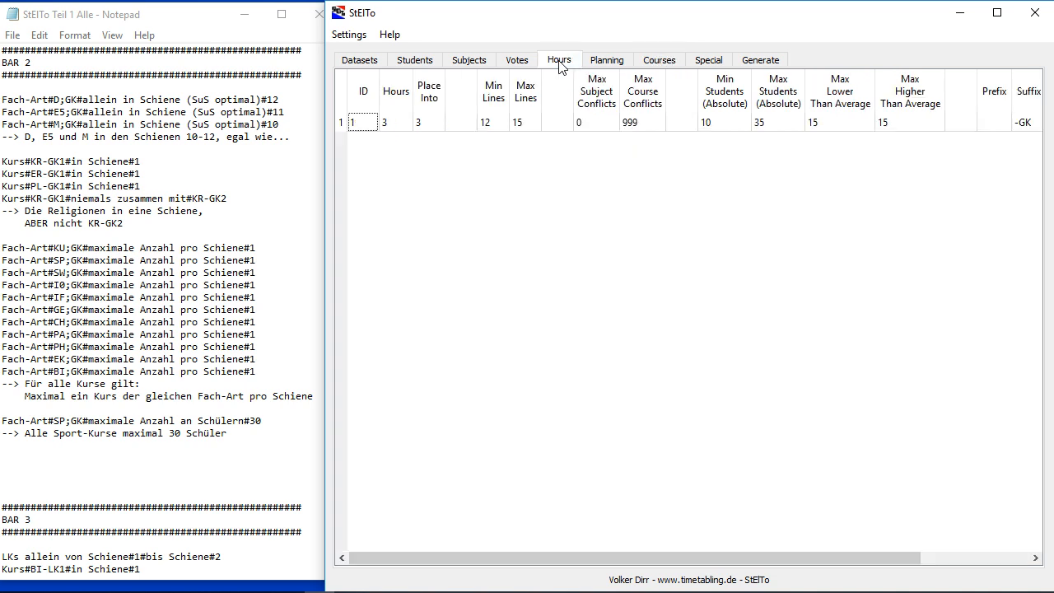
# Step: Set the number of hours to 4 for subject D, 5 for subject M and 6 for subject E5
pyautogui.click(484, 64)
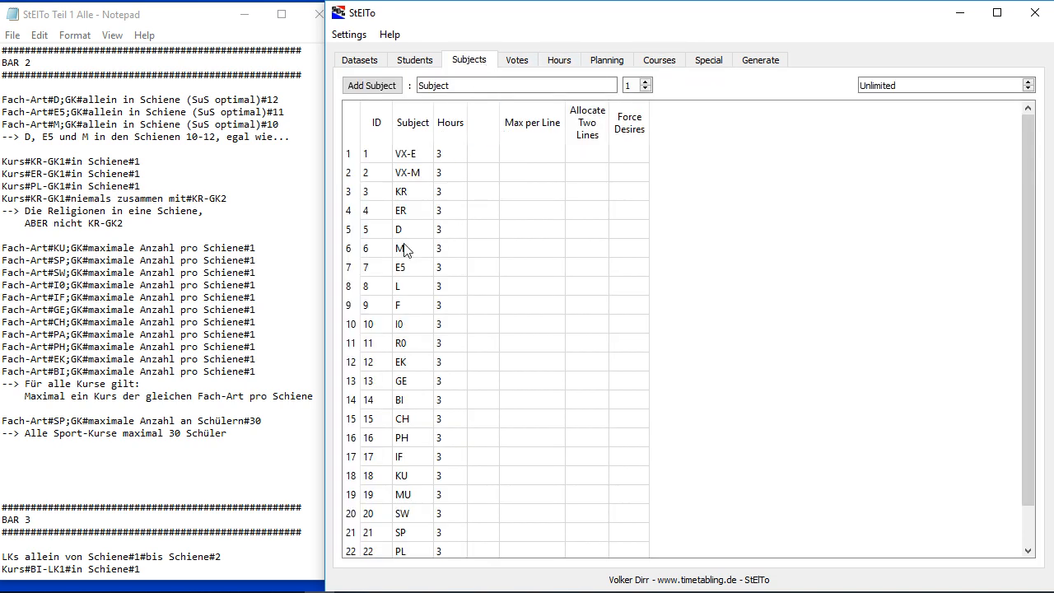
pyautogui.doubleClick(452, 236)
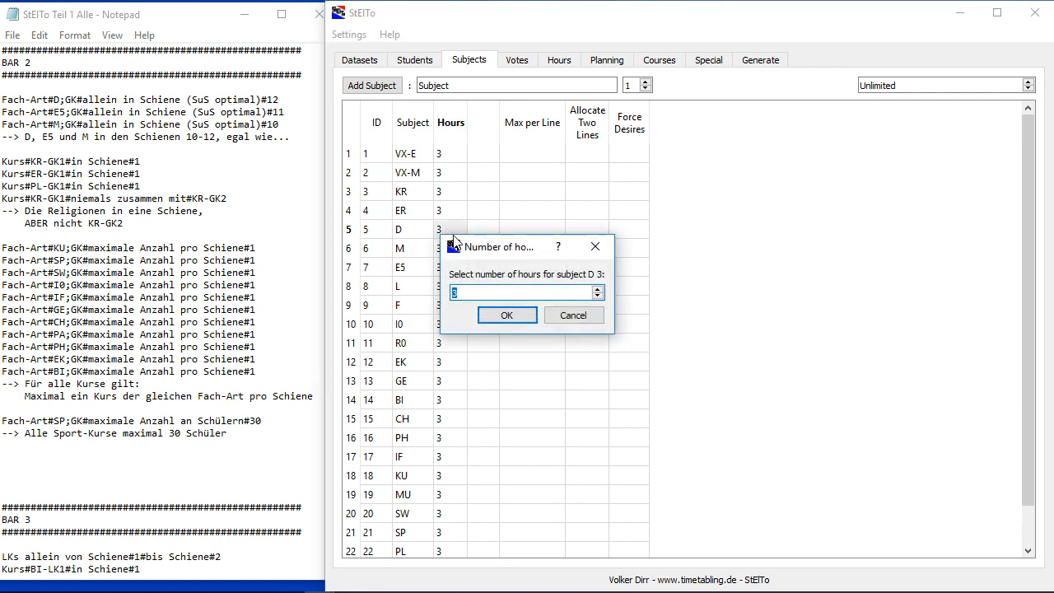
pyautogui.write('4')
pyautogui.press('Return')
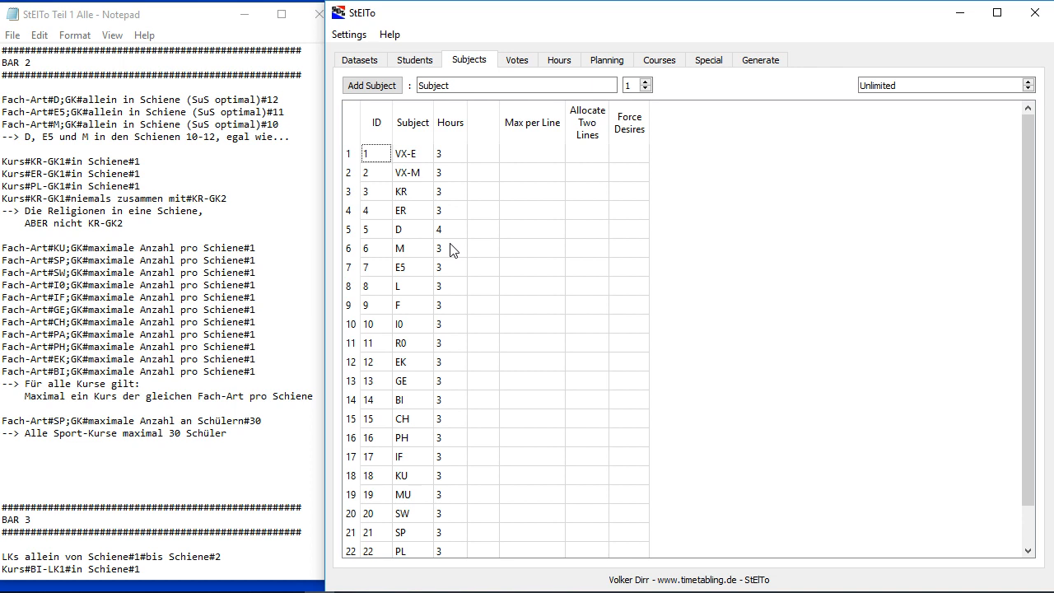
pyautogui.doubleClick(450, 244)
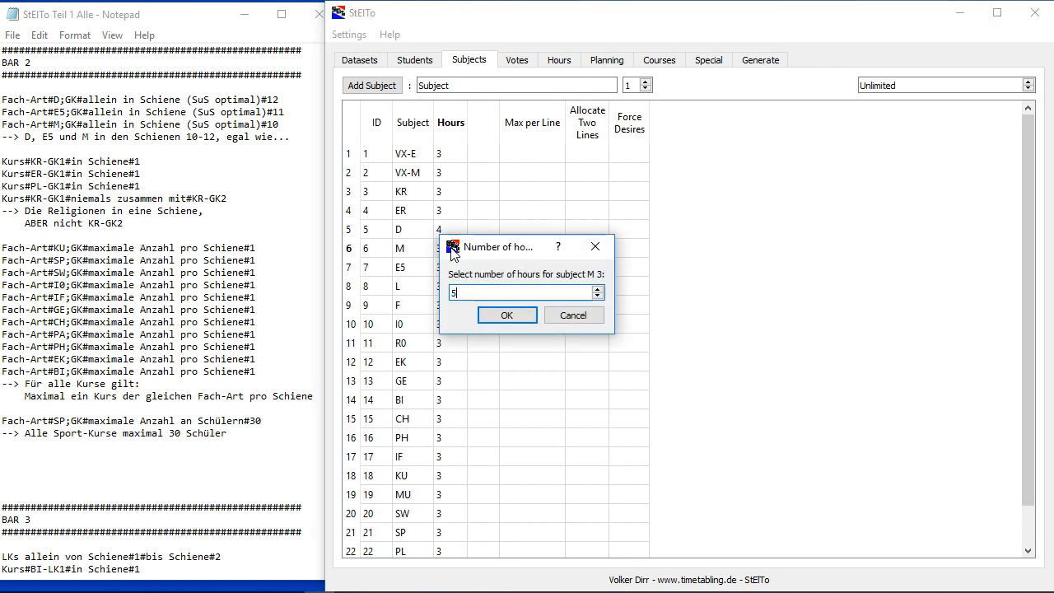
pyautogui.press('Return')
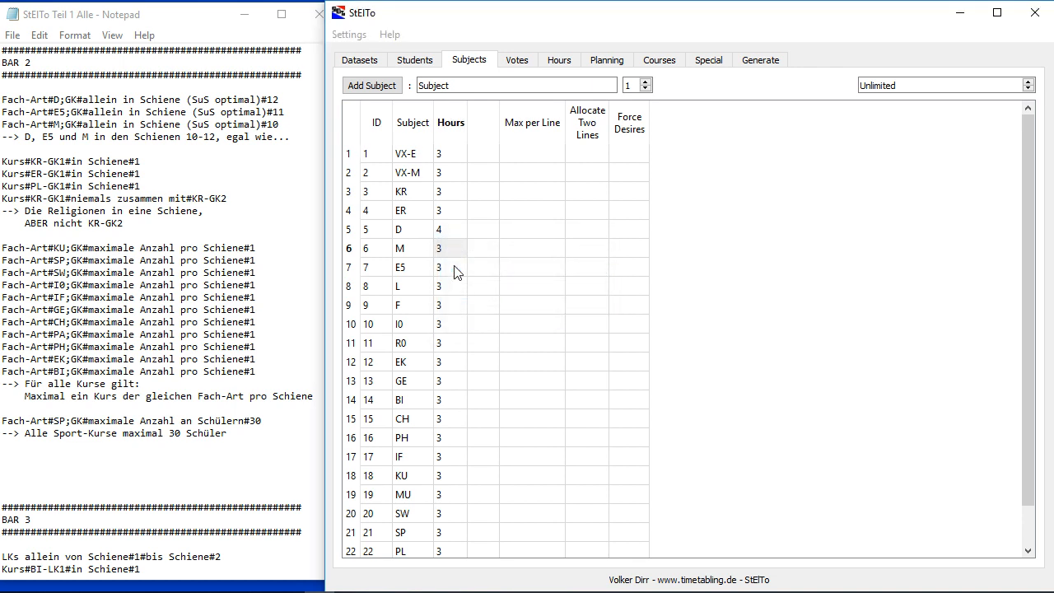
pyautogui.doubleClick(453, 271)
pyautogui.write('4')
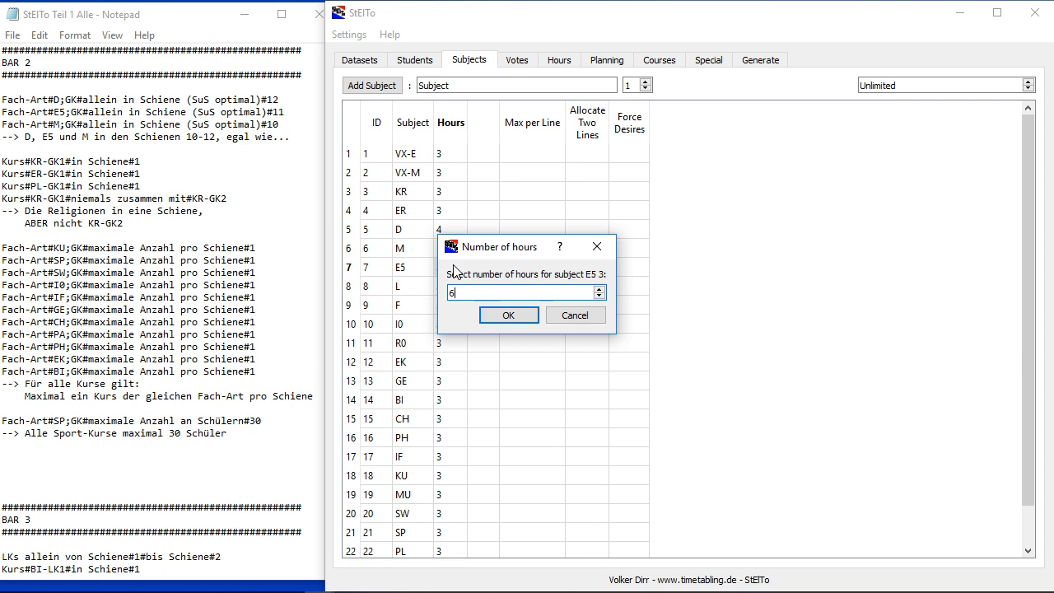
pyautogui.press('Return')
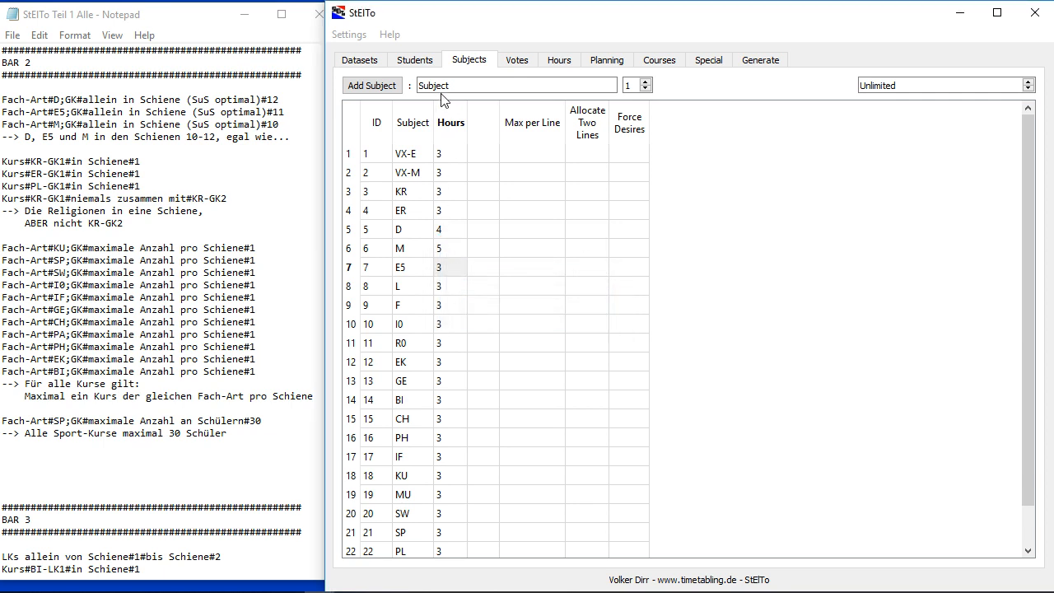
# Step: Set the maximum allowed lines for subjects with 3 hours to 12
pyautogui.click(558, 61)
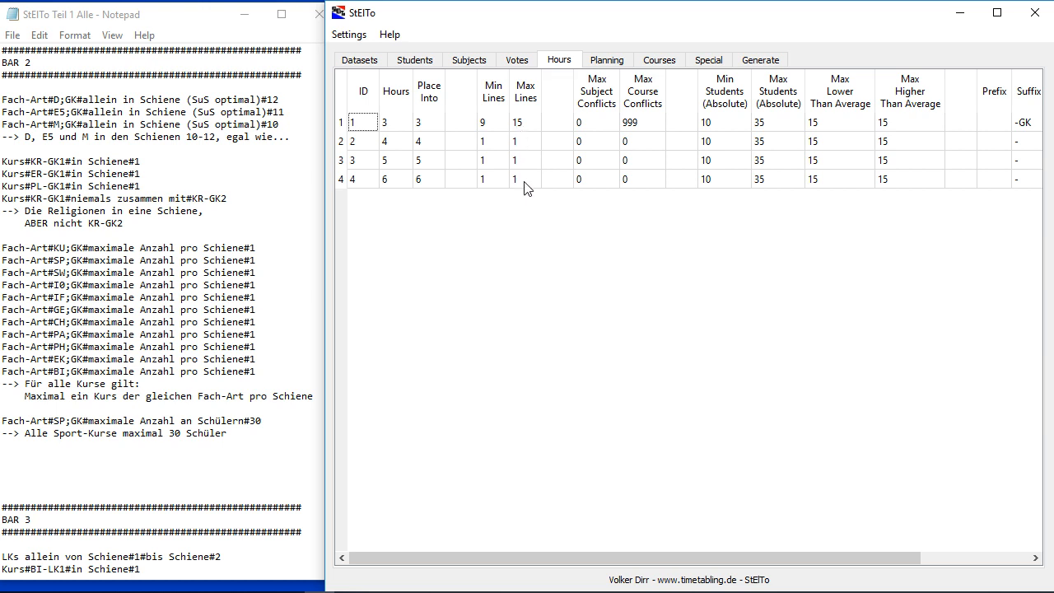
pyautogui.doubleClick(521, 128)
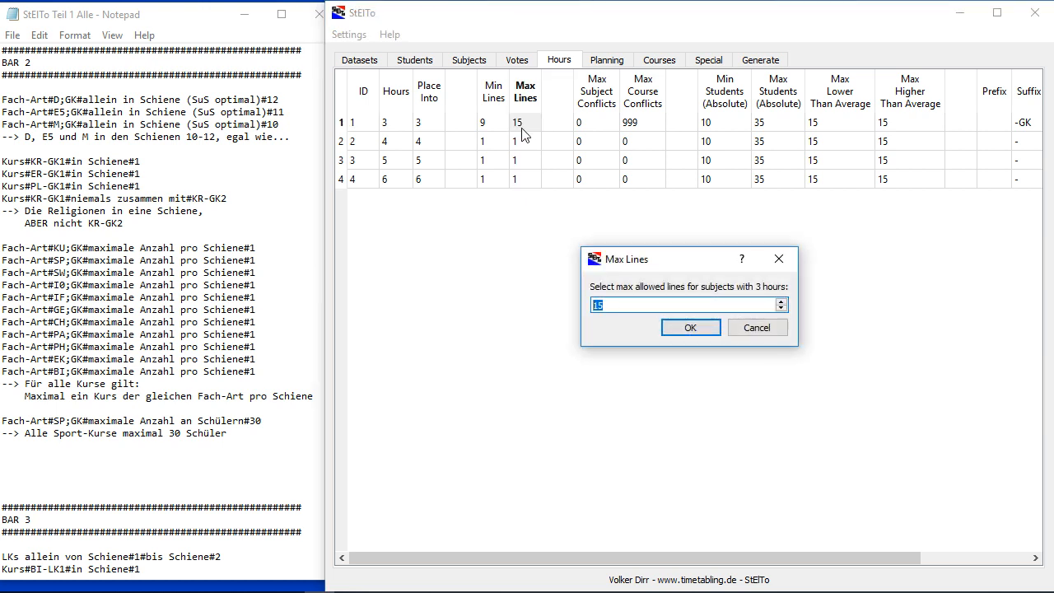
pyautogui.write('12')
pyautogui.press('Return')
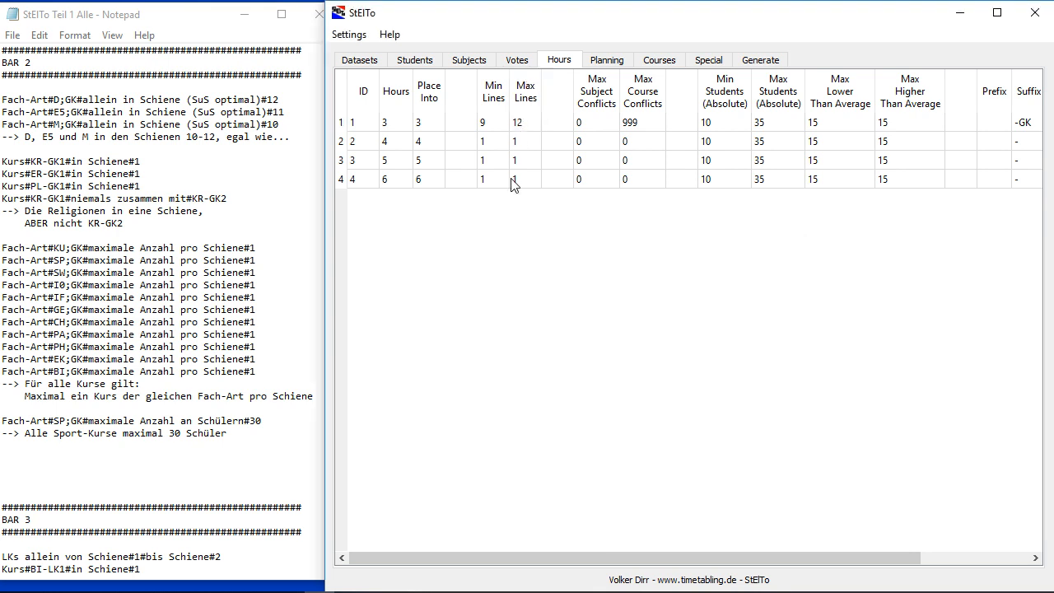
# Step: Generate the line distribution again with the changed hours and check which courses are placed in each line
pyautogui.click(749, 63)
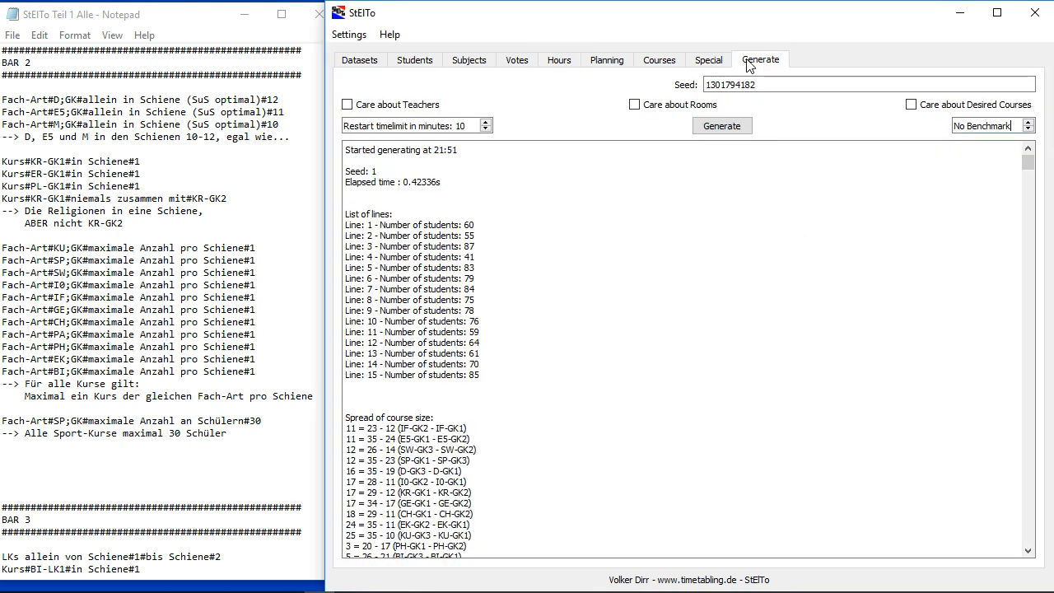
pyautogui.click(725, 125)
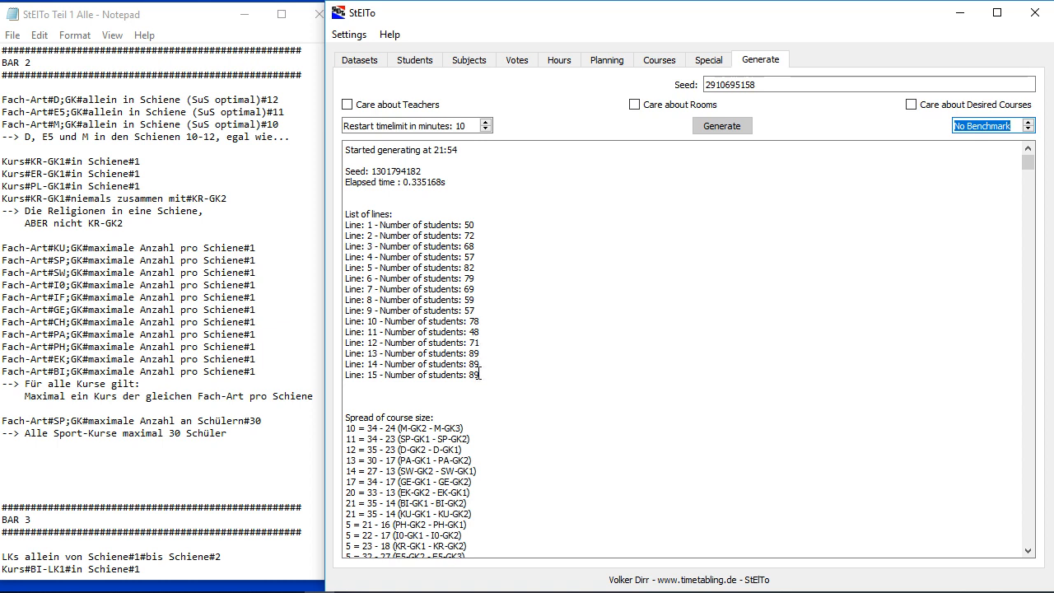
pyautogui.scroll(-20, 796, 261)
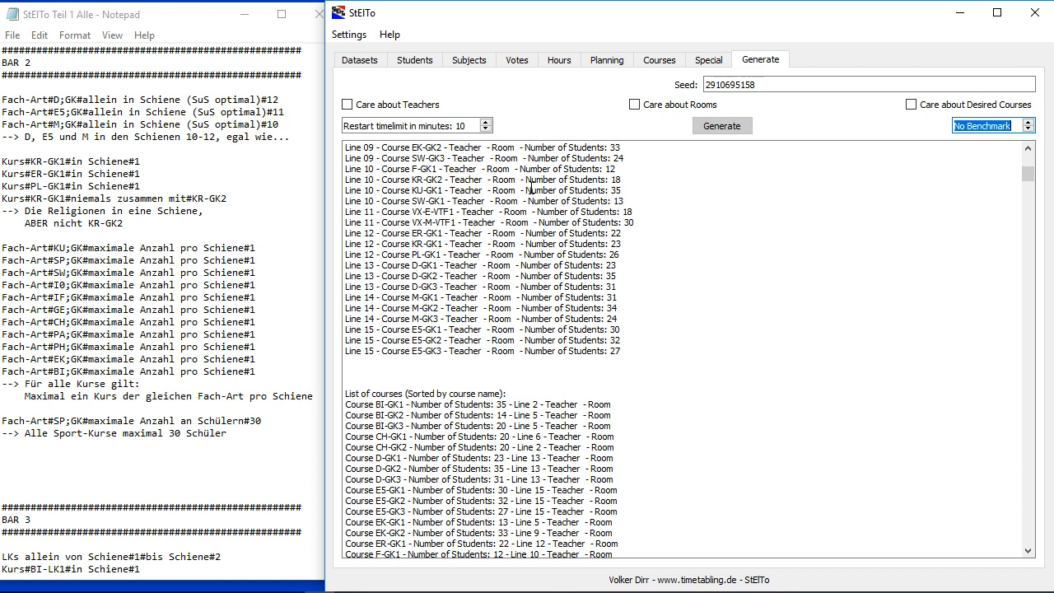
# Step: Set the max lower and max higher than average number of students to 0 for subjects with 6 hours
pyautogui.click(557, 66)
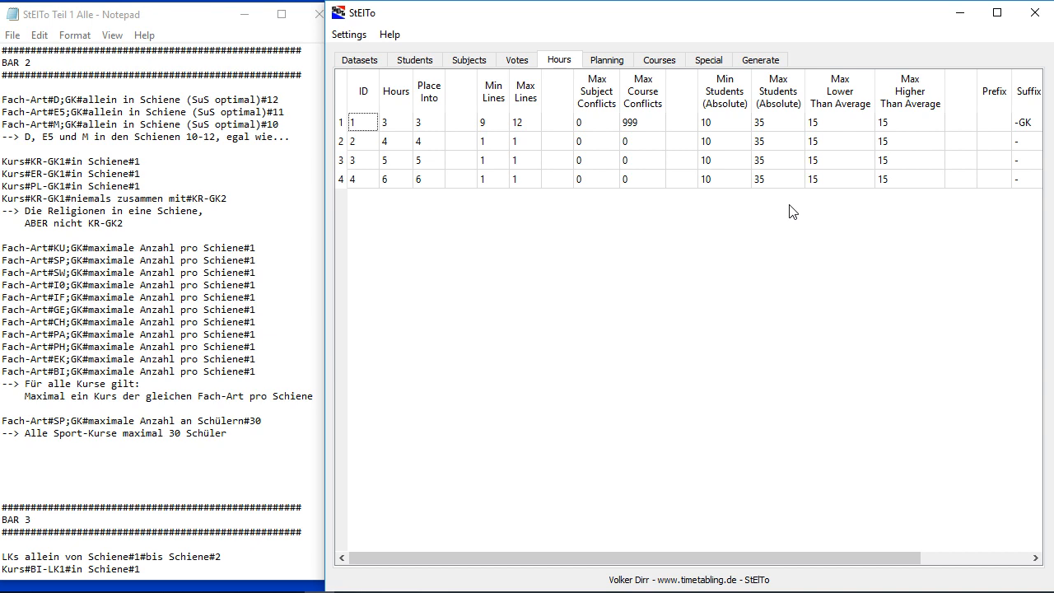
pyautogui.doubleClick(835, 187)
pyautogui.click(760, 327)
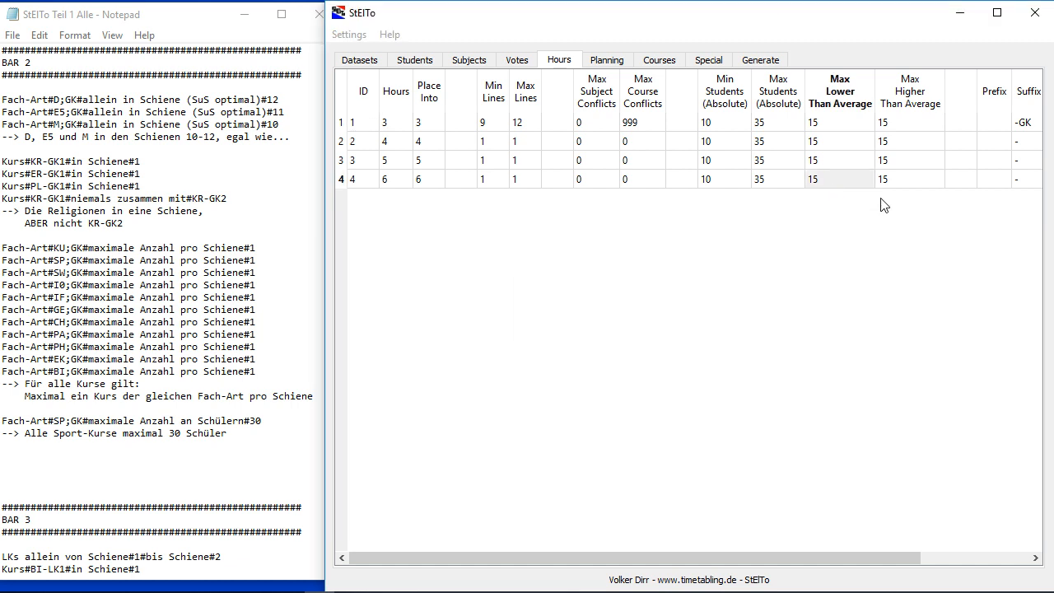
pyautogui.doubleClick(895, 180)
pyautogui.write('0')
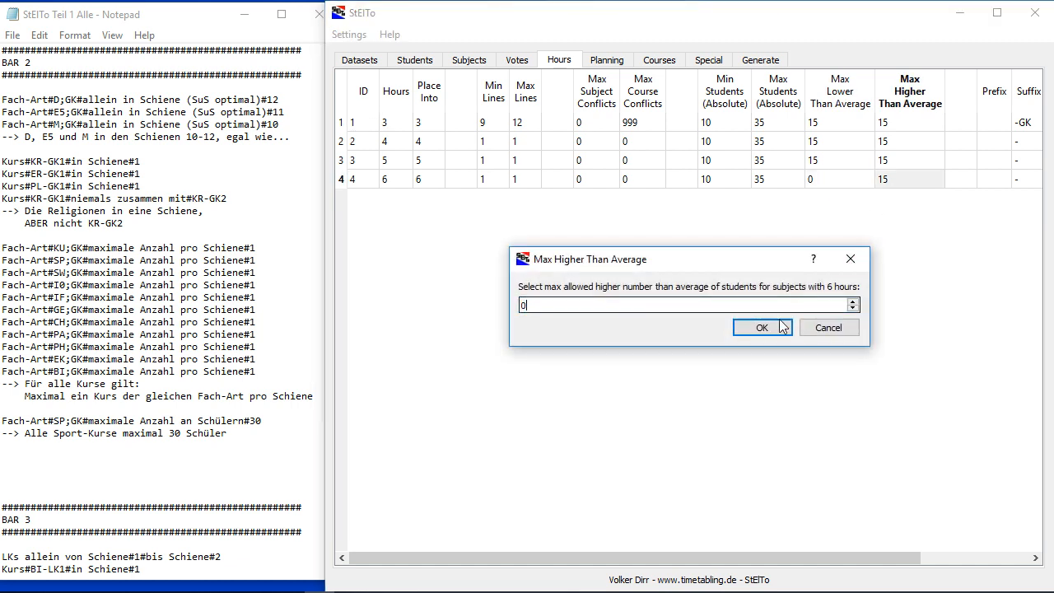
pyautogui.click(781, 327)
# Step: Set the max lower and max higher than average number of students to 0 for subjects with 5 hours
pyautogui.doubleClick(830, 166)
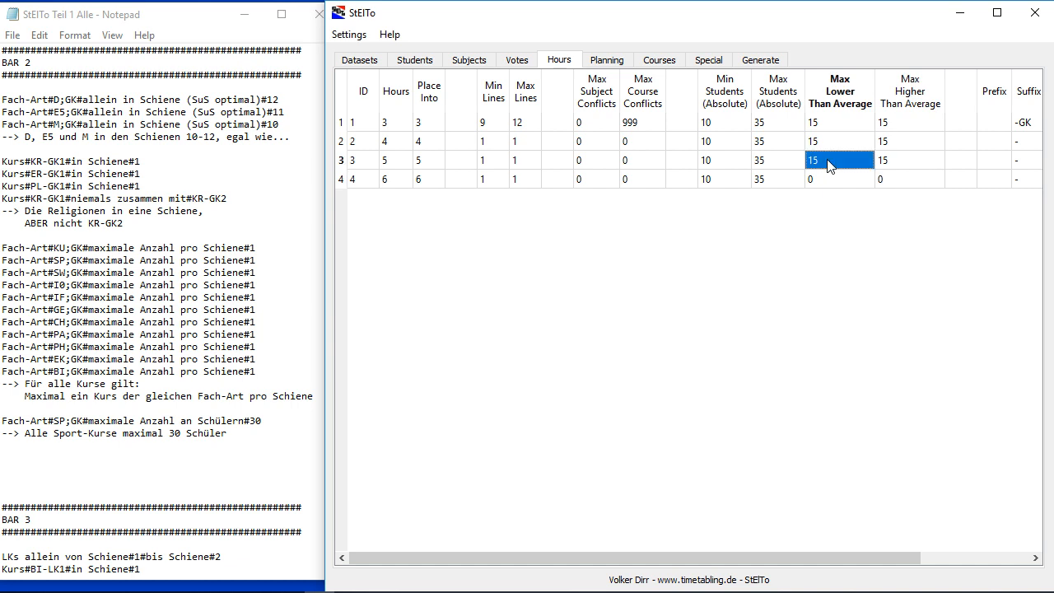
pyautogui.click(770, 331)
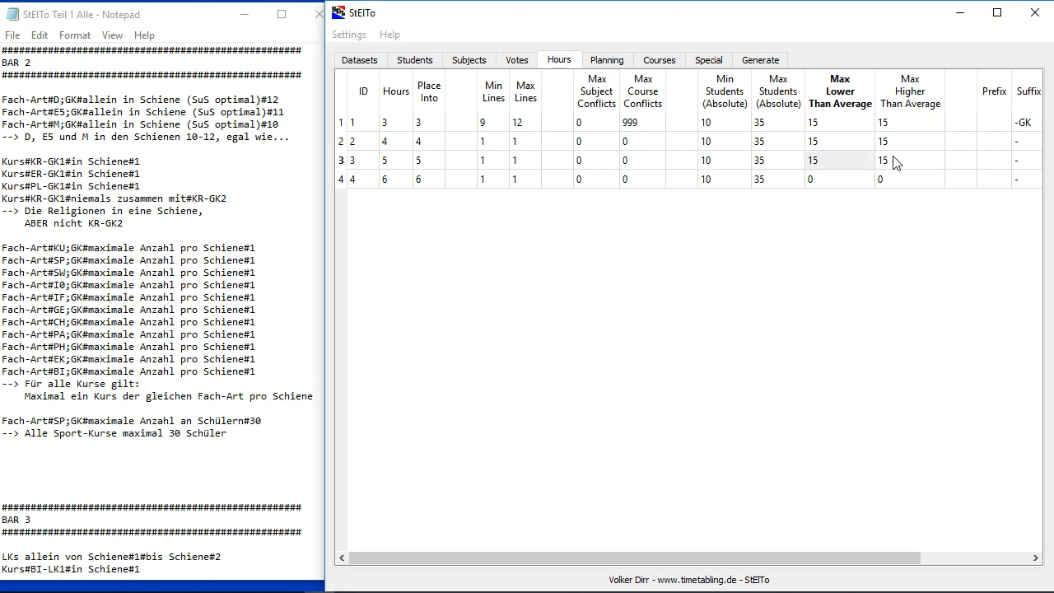
pyautogui.doubleClick(883, 163)
pyautogui.write('0')
pyautogui.click(763, 328)
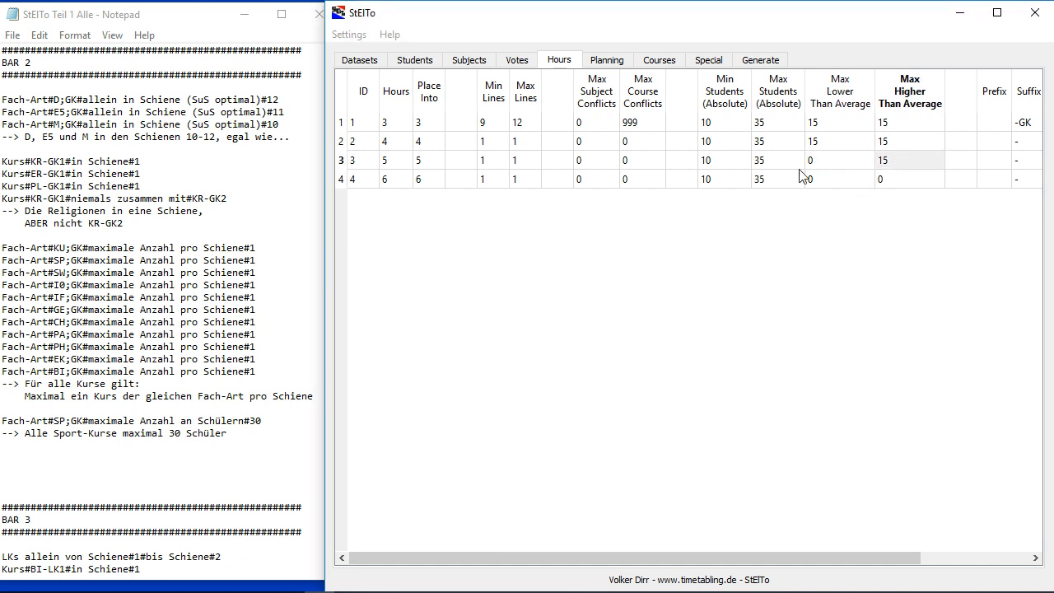
# Step: Set the max lower and max higher than average number of students to 0 for subjects with 4 hours
pyautogui.doubleClick(835, 141)
pyautogui.write('0')
pyautogui.click(785, 324)
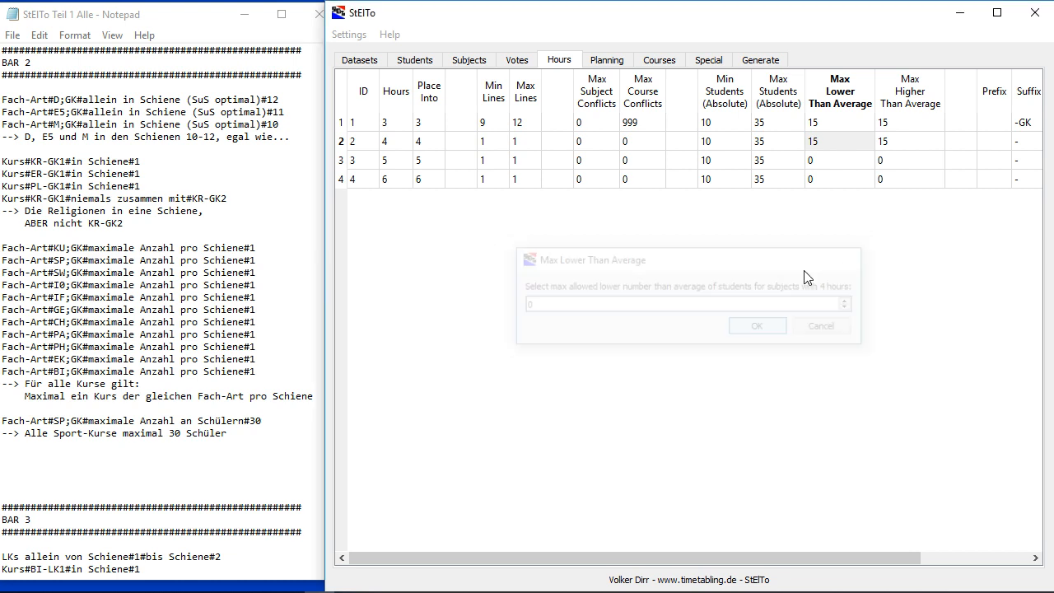
pyautogui.doubleClick(884, 141)
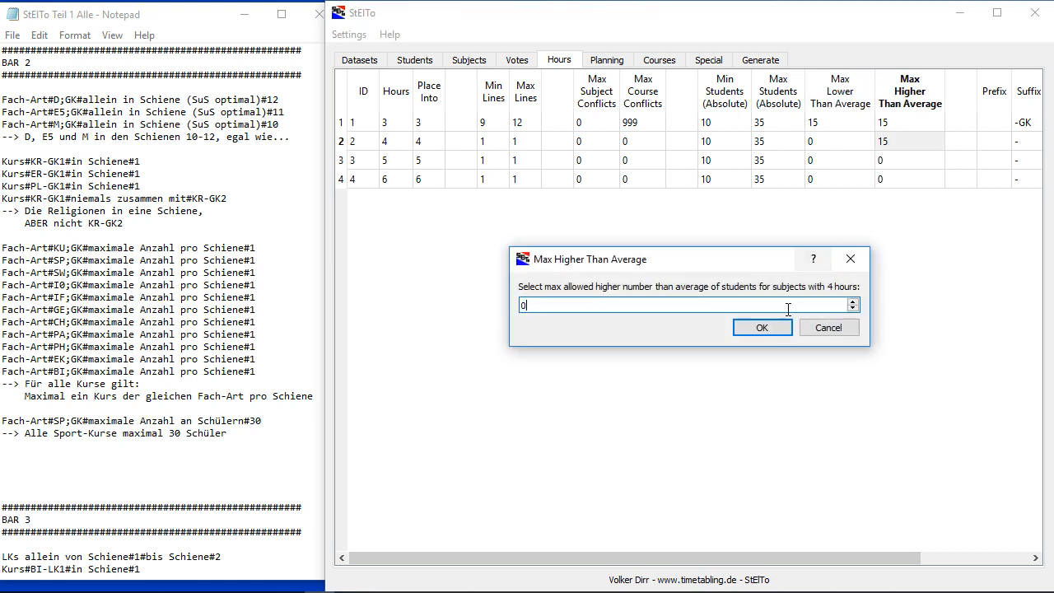
pyautogui.click(761, 327)
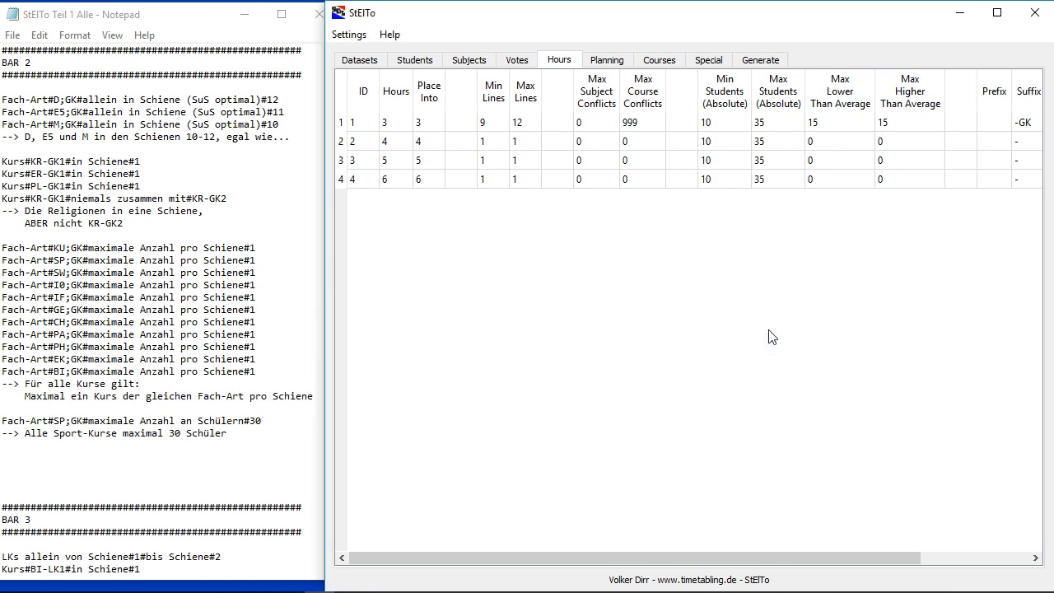
# Step: Set the max lower and max higher than average number of students to 2 for subjects with 3 hours
pyautogui.click(835, 124)
pyautogui.doubleClick(835, 125)
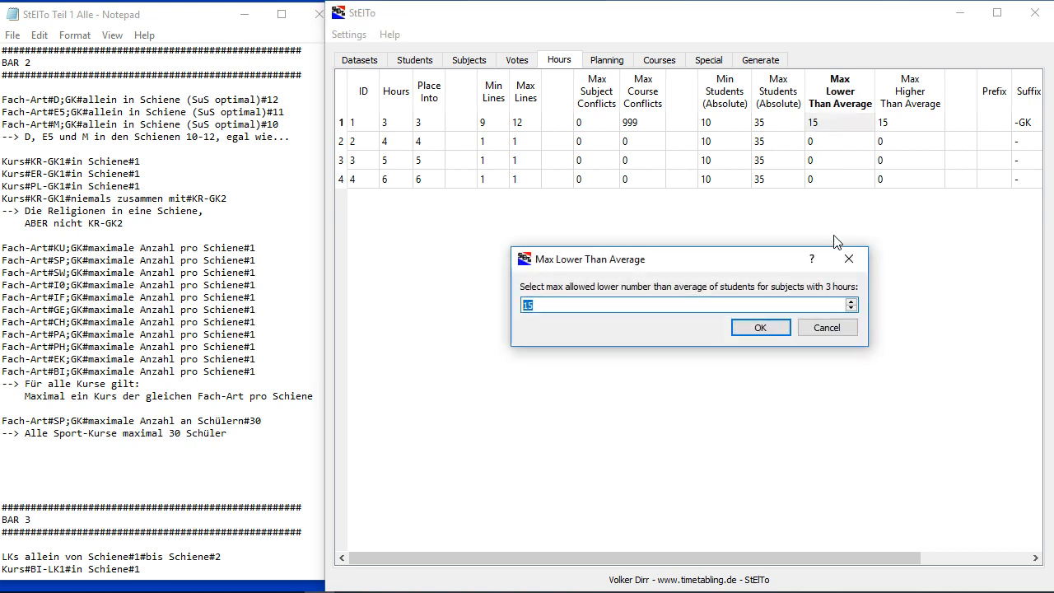
pyautogui.click(759, 327)
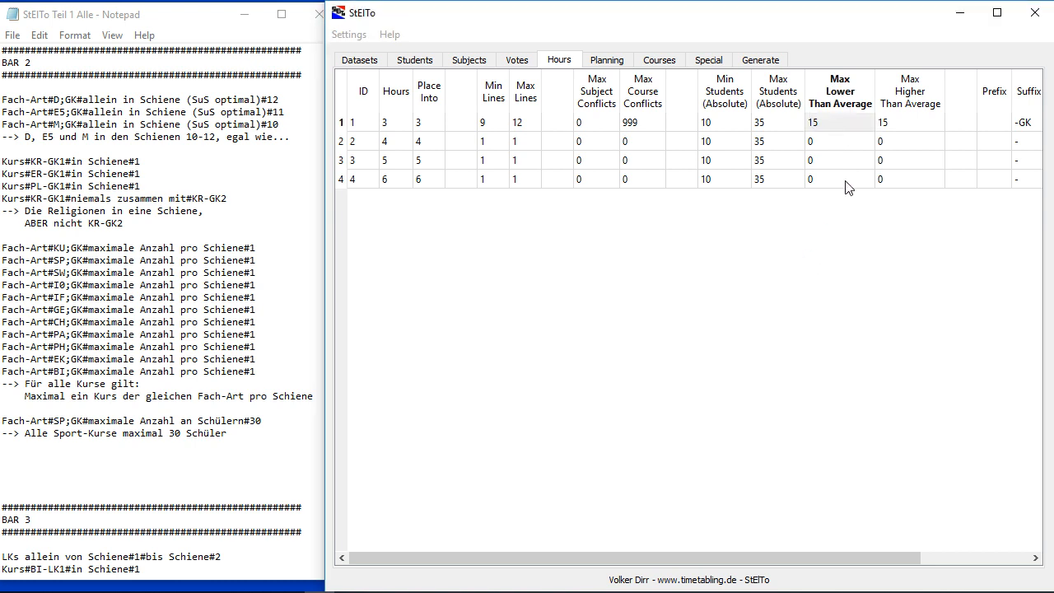
pyautogui.doubleClick(894, 130)
pyautogui.write('2')
pyautogui.click(764, 328)
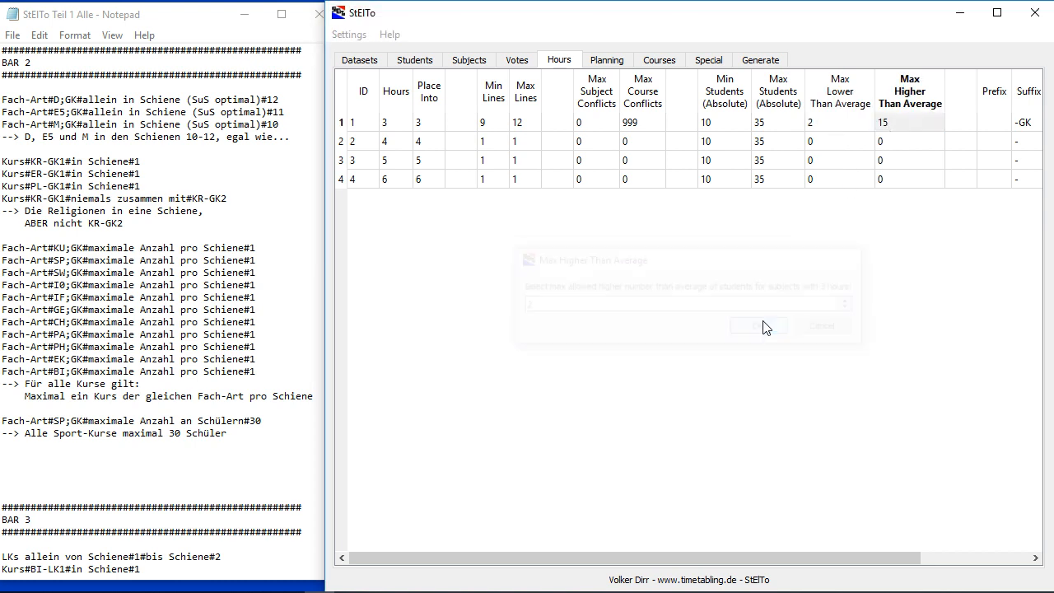
# Step: Review the previous spread of course sizes, generate the distribution with the tighter average limits and compare the new spread
pyautogui.click(759, 60)
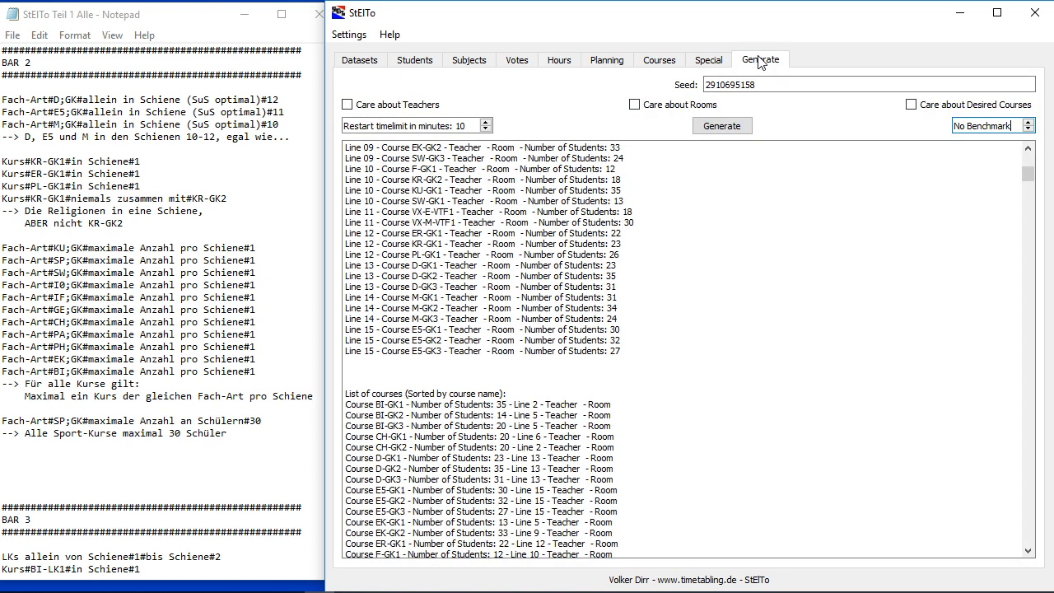
pyautogui.moveTo(1027, 172); pyautogui.dragTo(1027, 153)
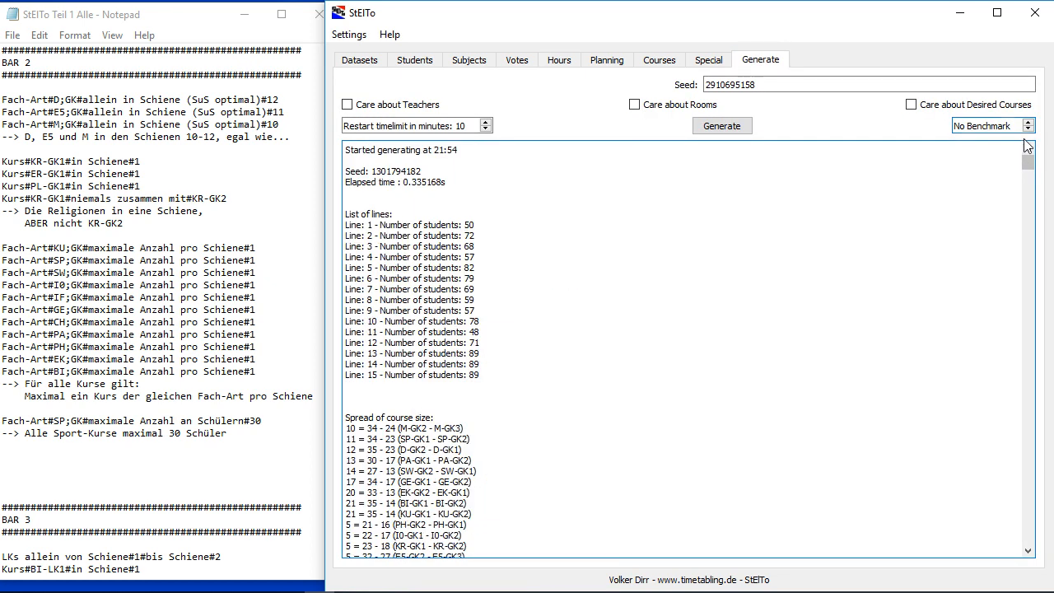
pyautogui.scroll(-2, 460, 385)
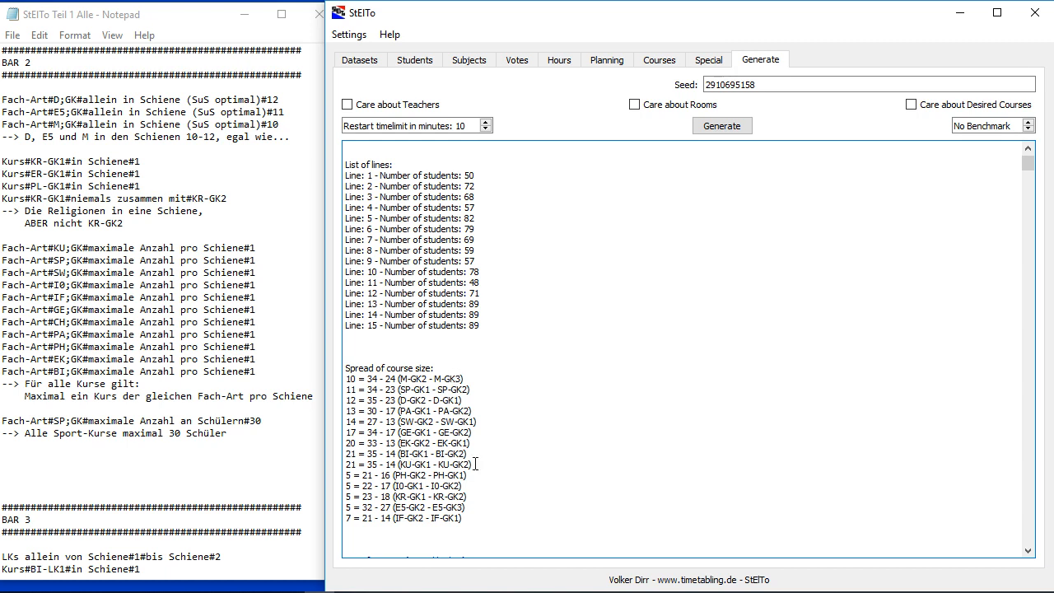
pyautogui.click(722, 128)
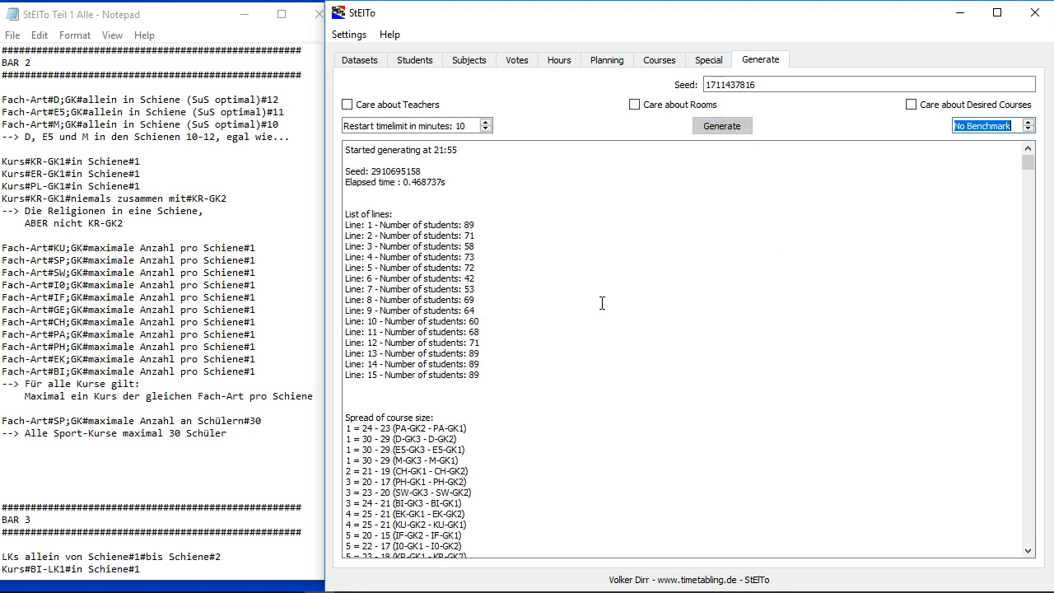
pyautogui.scroll(-3, 602, 303)
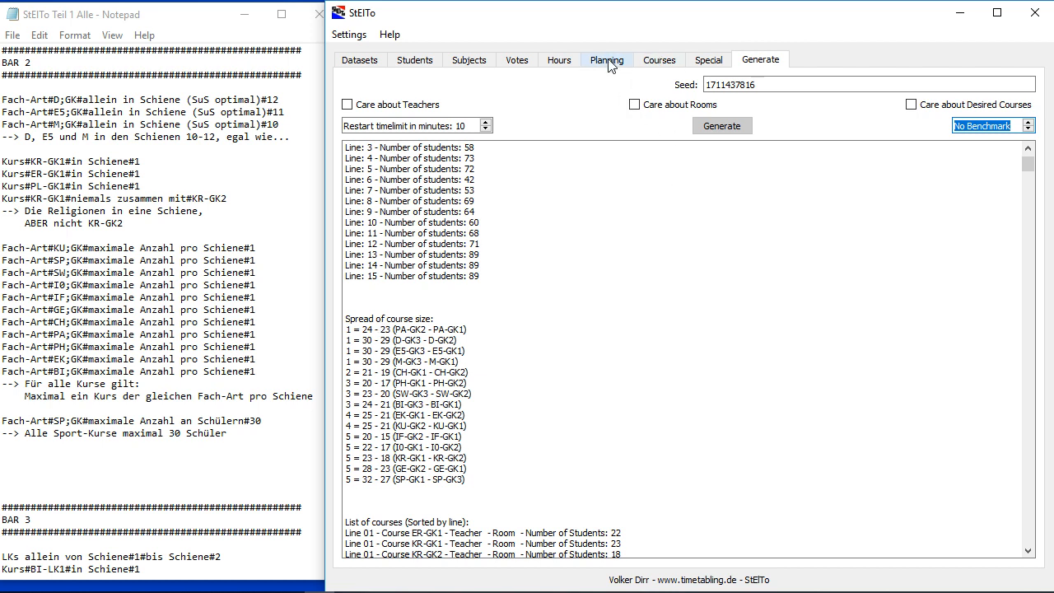
# Step: Set the max lower and max higher than average number of students to 0 for subjects with 3 hours
pyautogui.click(568, 66)
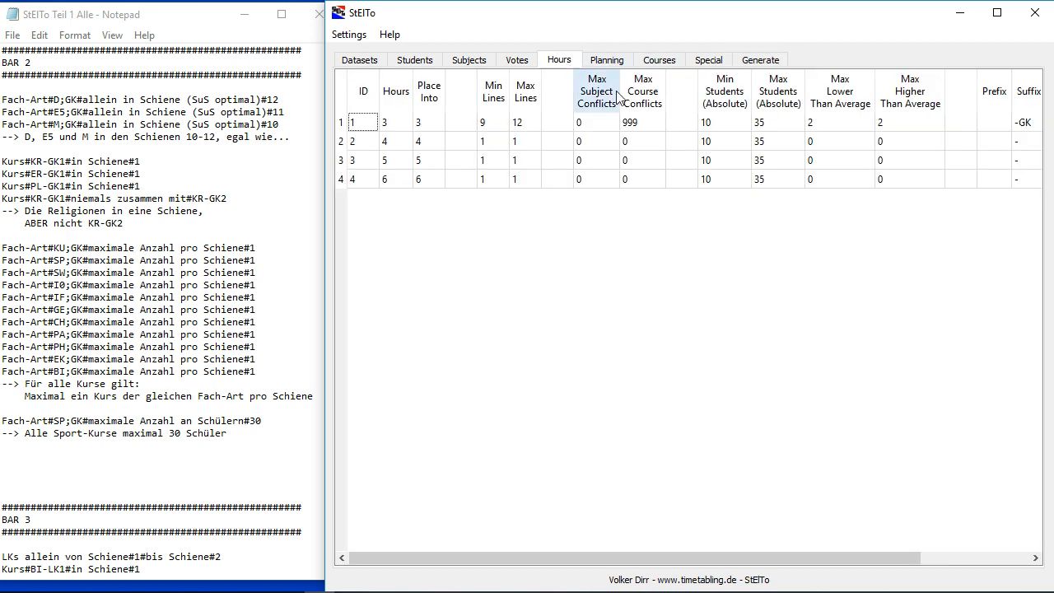
pyautogui.doubleClick(832, 128)
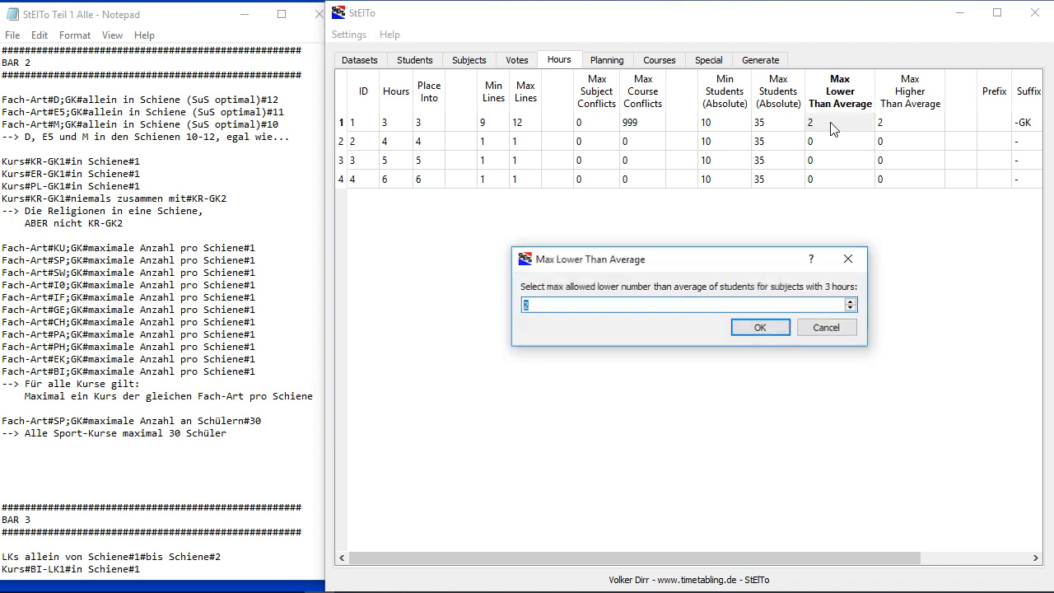
pyautogui.click(774, 333)
pyautogui.doubleClick(893, 124)
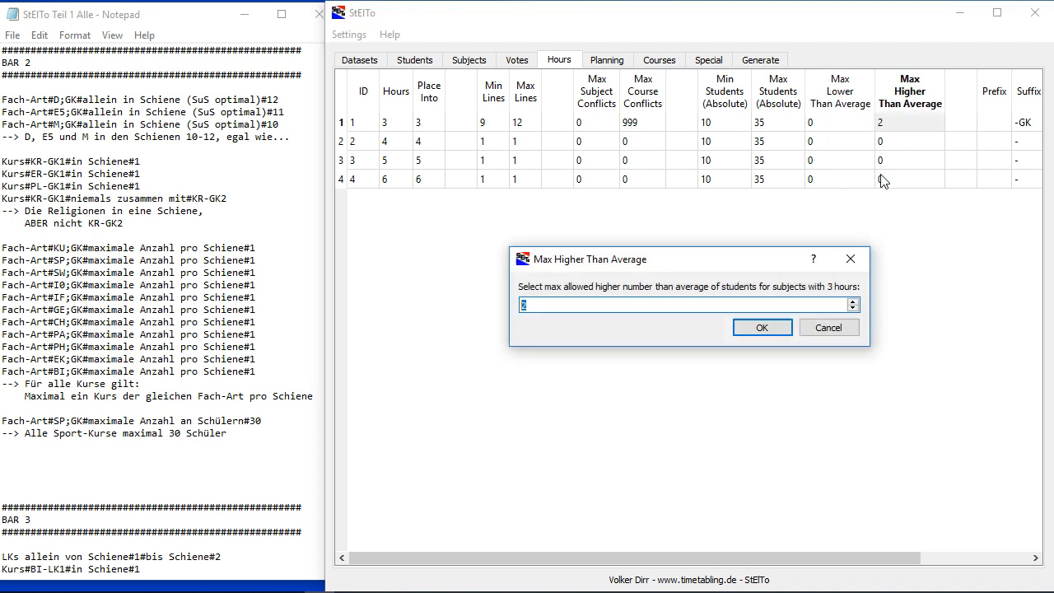
pyautogui.click(766, 329)
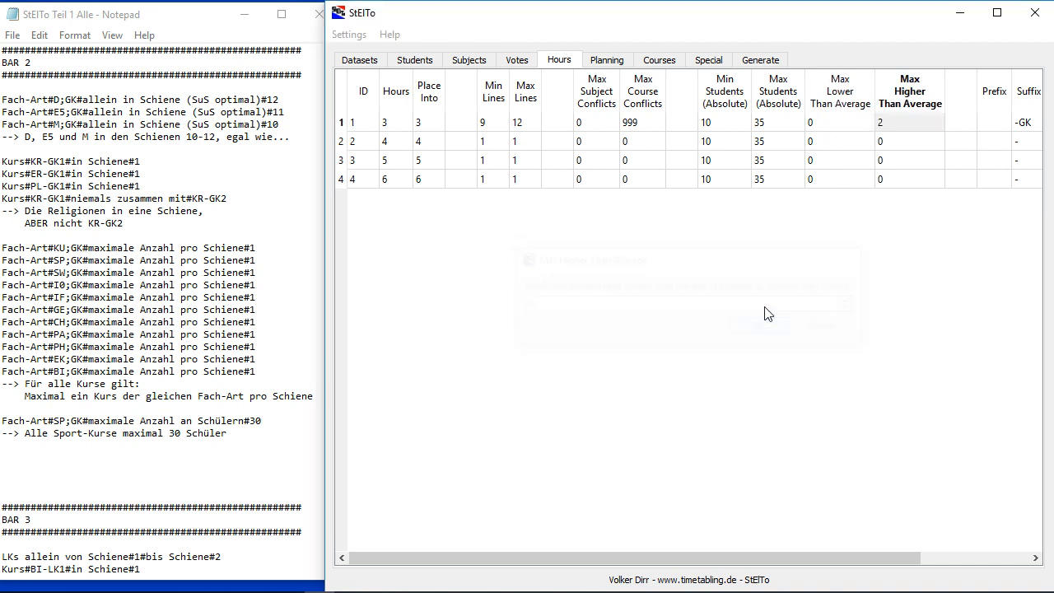
# Step: Generate the distribution with no deviation above or below average allowed and check the spread of course sizes
pyautogui.click(761, 61)
pyautogui.click(742, 128)
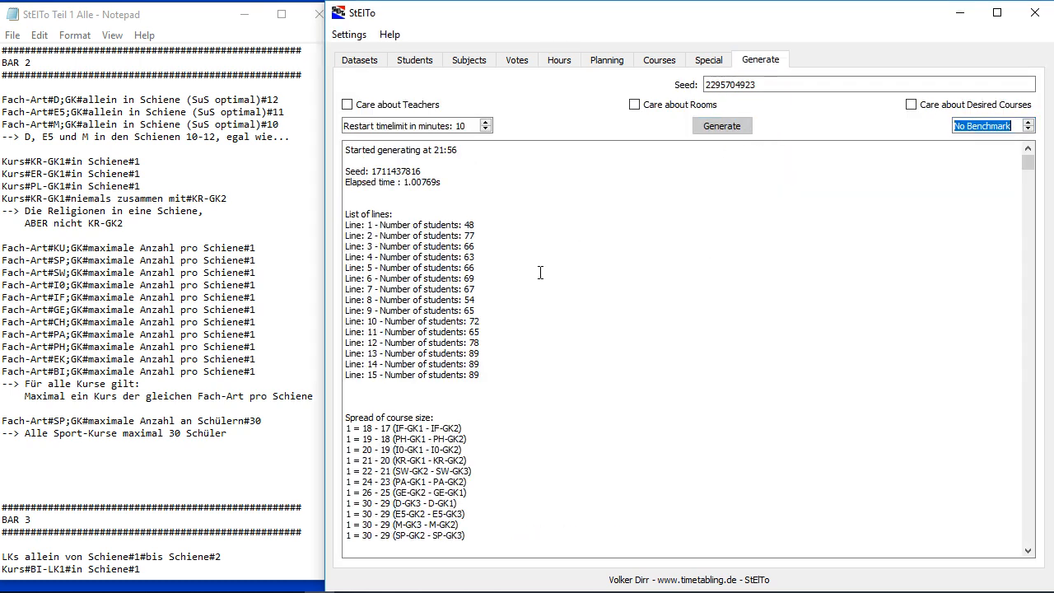
pyautogui.scroll(-3, 529, 275)
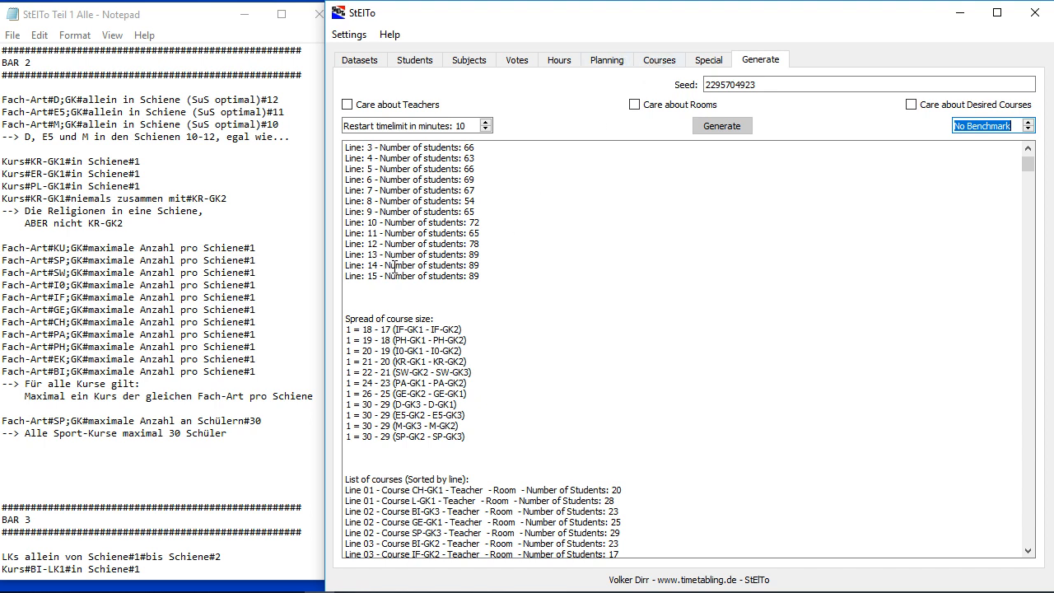
# Step: Set both the max lower and max higher than average limits for subjects with 3 hours back to 2
pyautogui.click(567, 61)
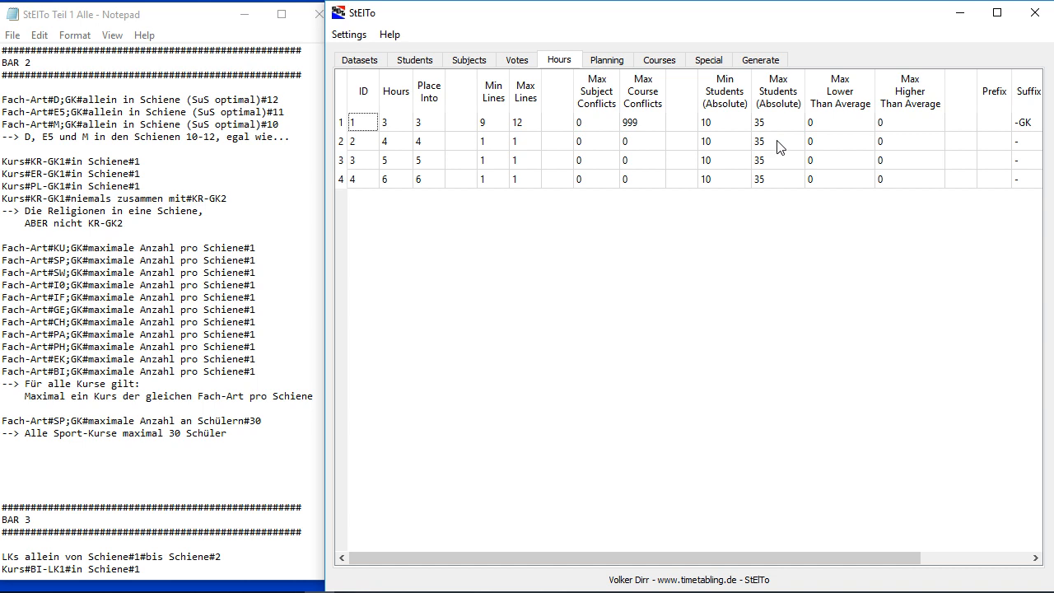
pyautogui.doubleClick(821, 124)
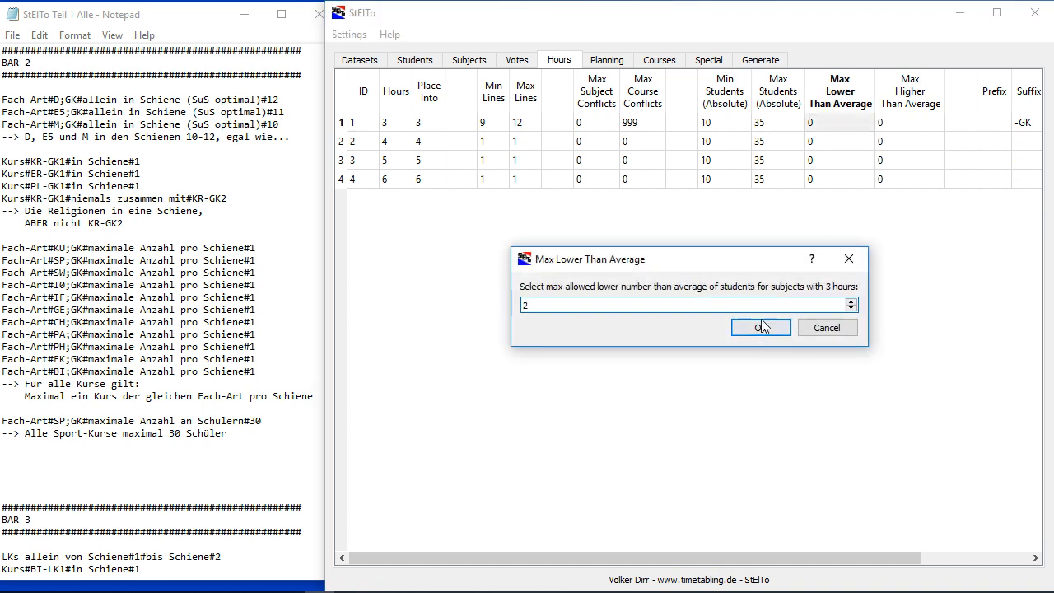
pyautogui.click(763, 327)
pyautogui.doubleClick(894, 123)
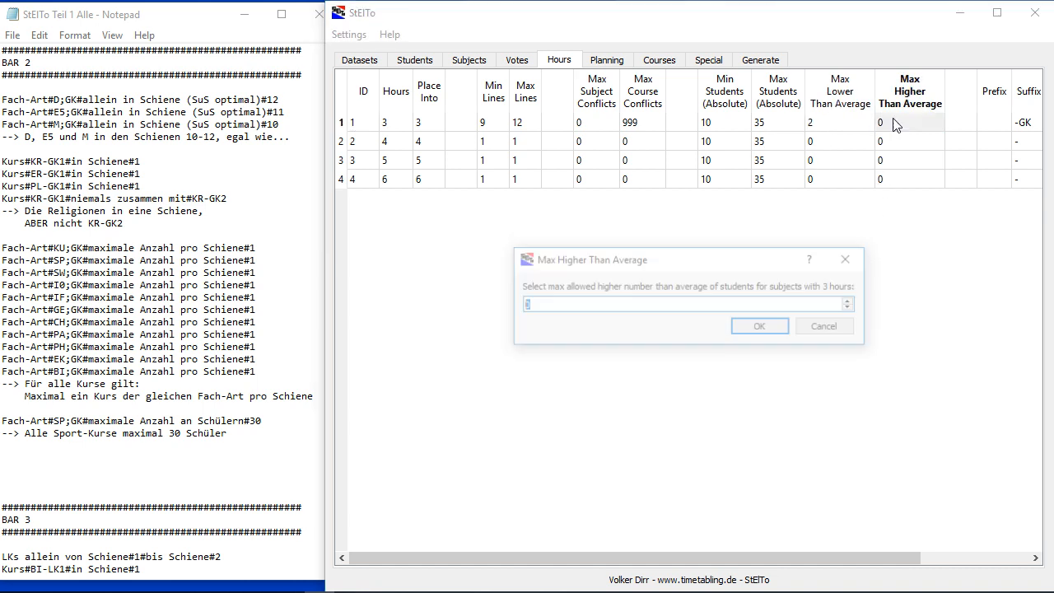
pyautogui.click(770, 327)
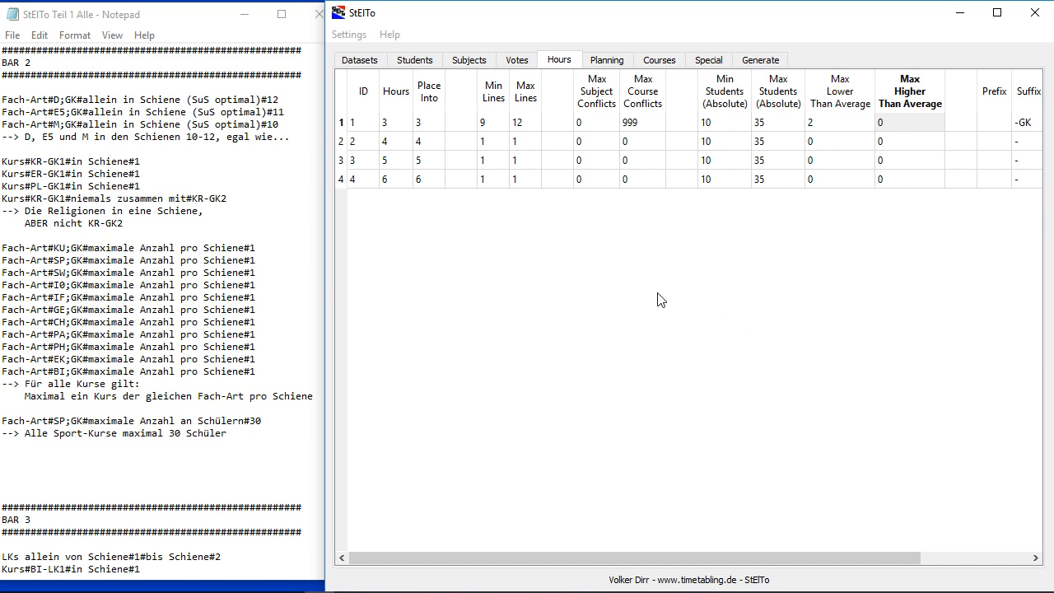
# Step: Set the maximum allowed lines for subjects with 3 hours to 10
pyautogui.doubleClick(528, 122)
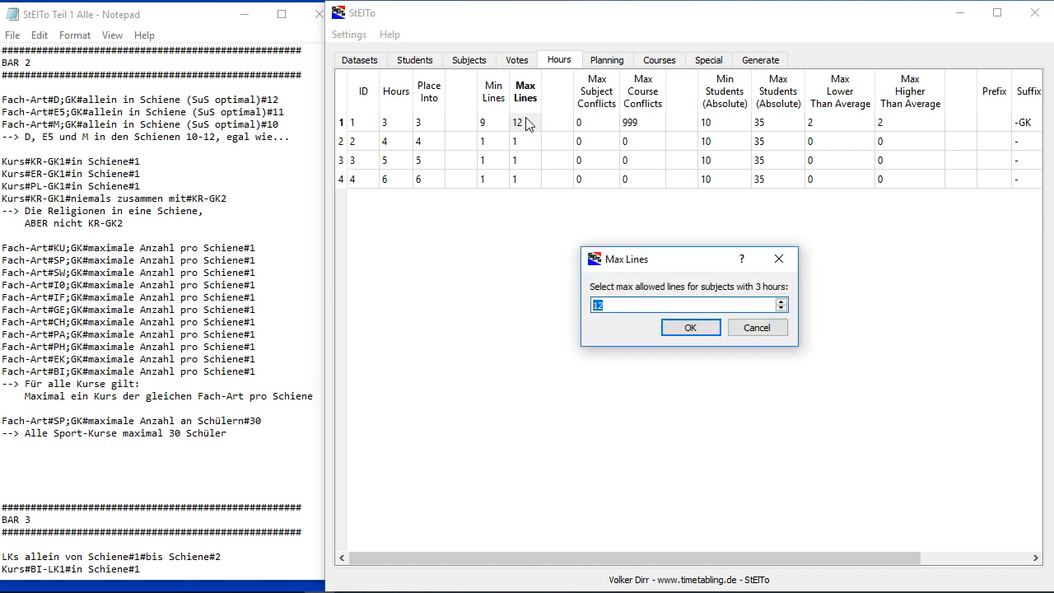
pyautogui.write('10')
pyautogui.press('Return')
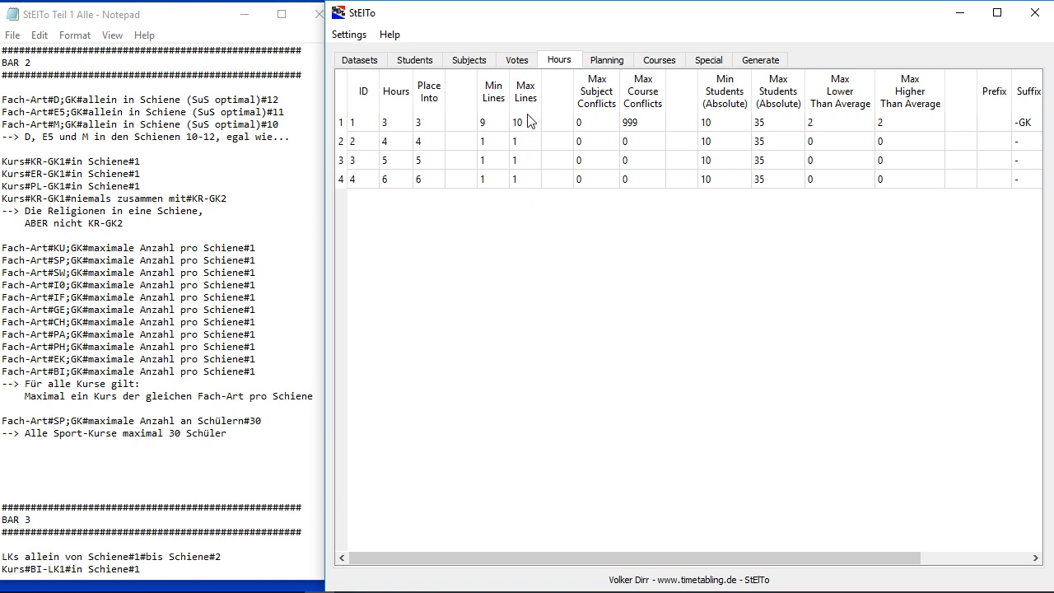
# Step: Generate the distribution with the reduced line limit and check the line sizes and the spread of course sizes
pyautogui.click(756, 64)
pyautogui.click(736, 126)
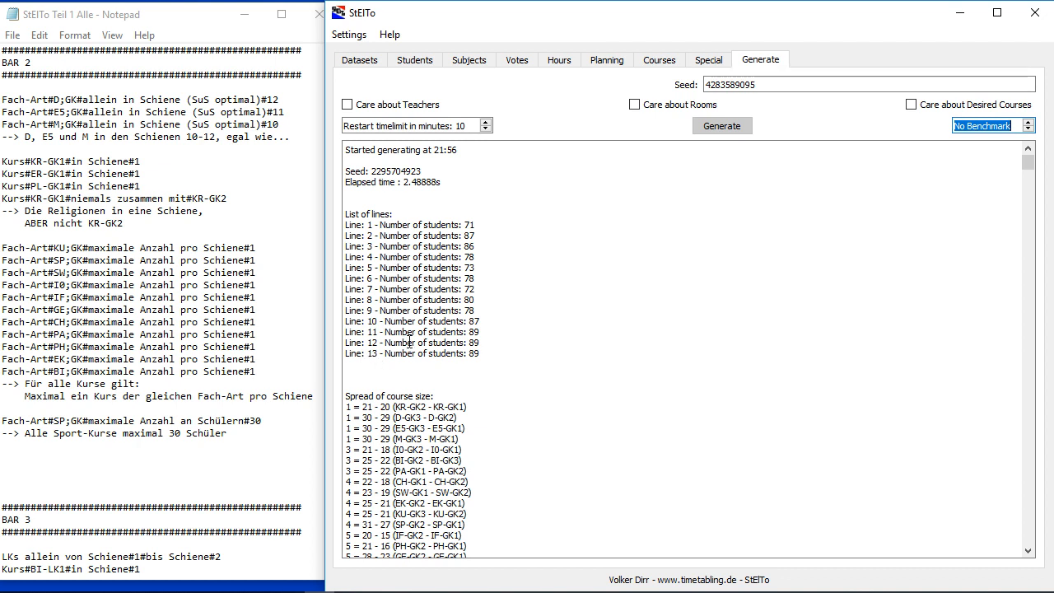
pyautogui.scroll(-3, 416, 337)
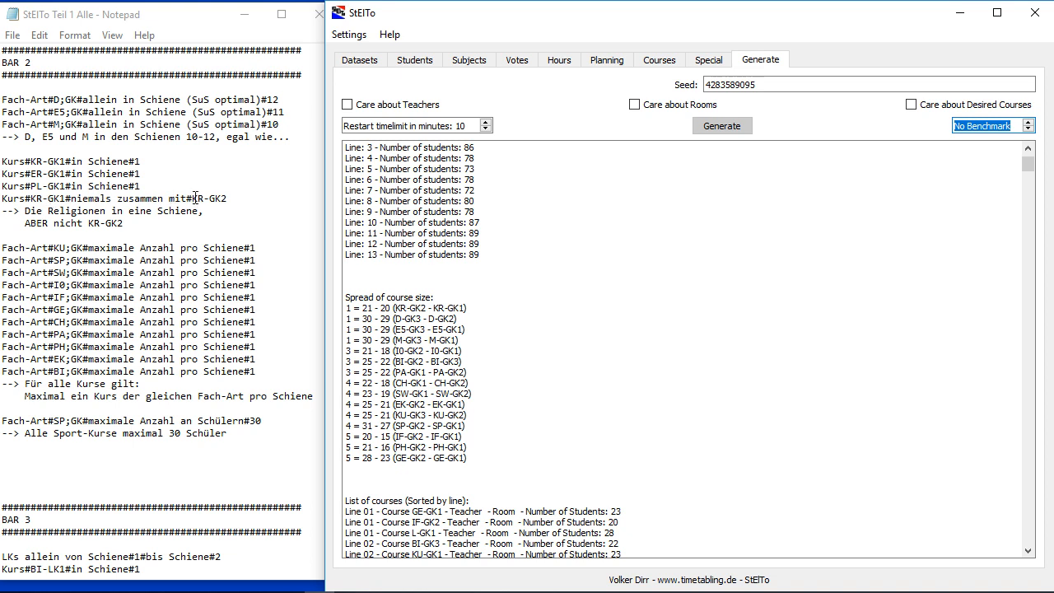
# Step: Fix the course KR-GK1 to relative line 1 in the course list
pyautogui.click(650, 65)
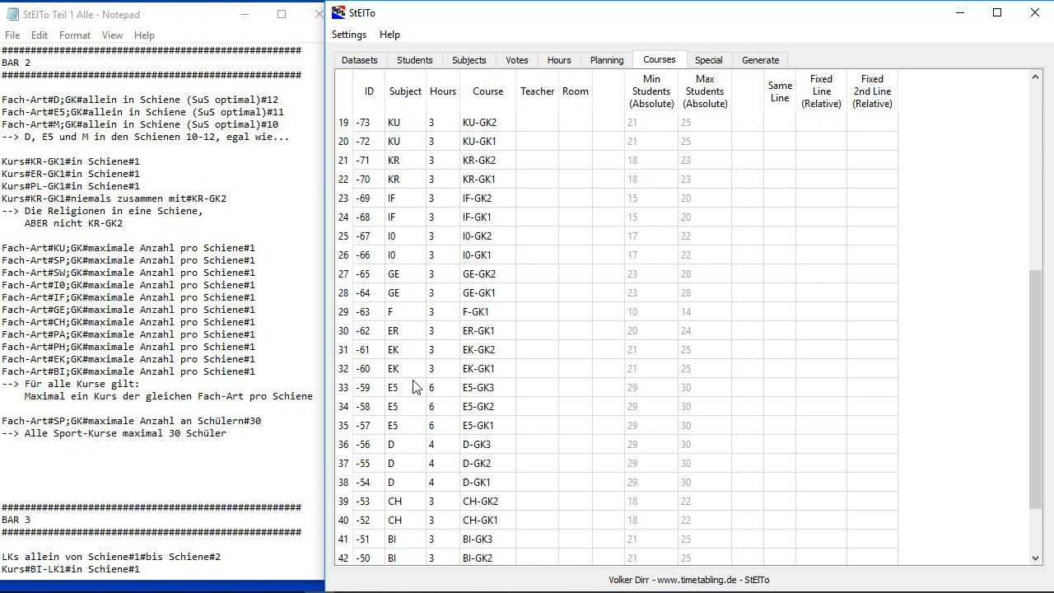
pyautogui.scroll(-1, 419, 390)
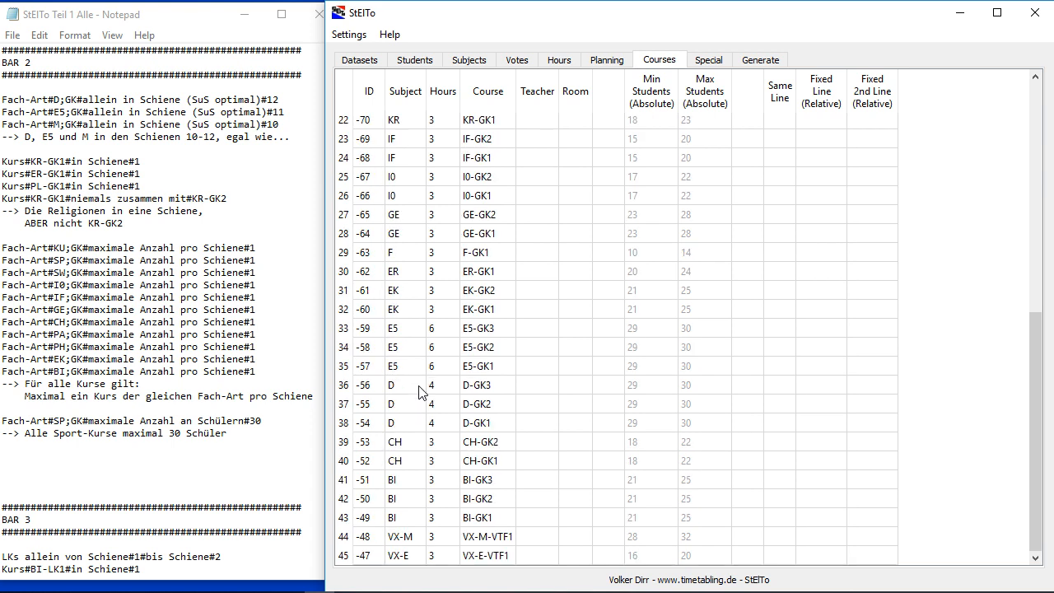
pyautogui.scroll(4, 418, 390)
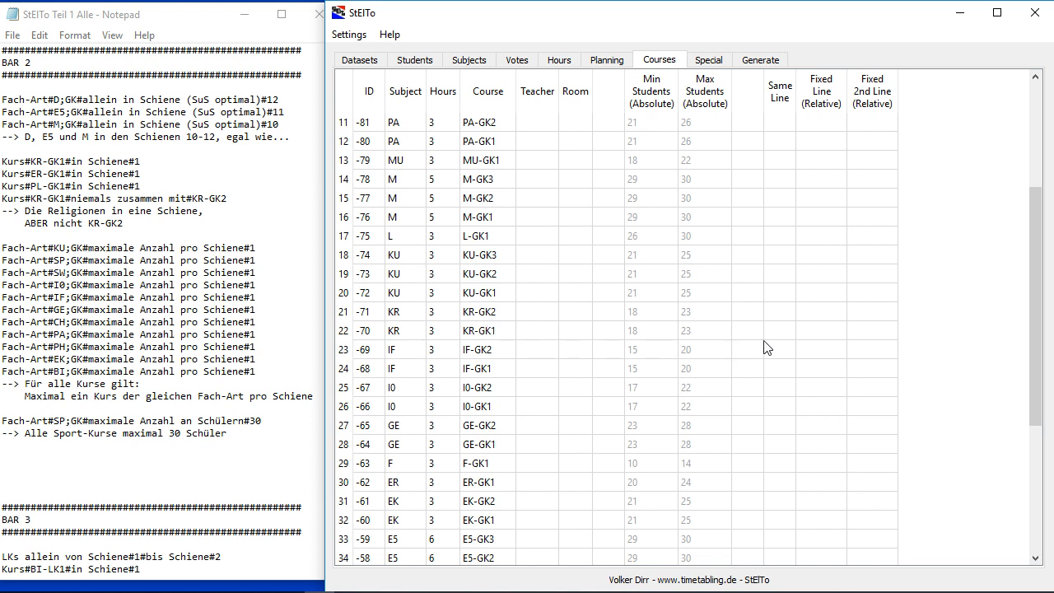
pyautogui.click(827, 332)
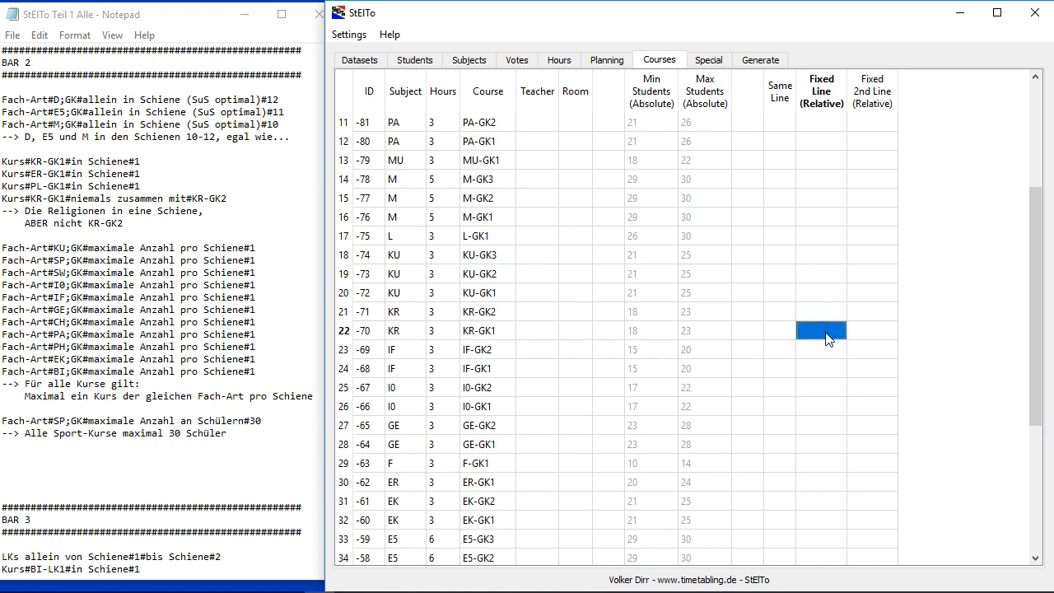
pyautogui.doubleClick(826, 333)
pyautogui.click(668, 334)
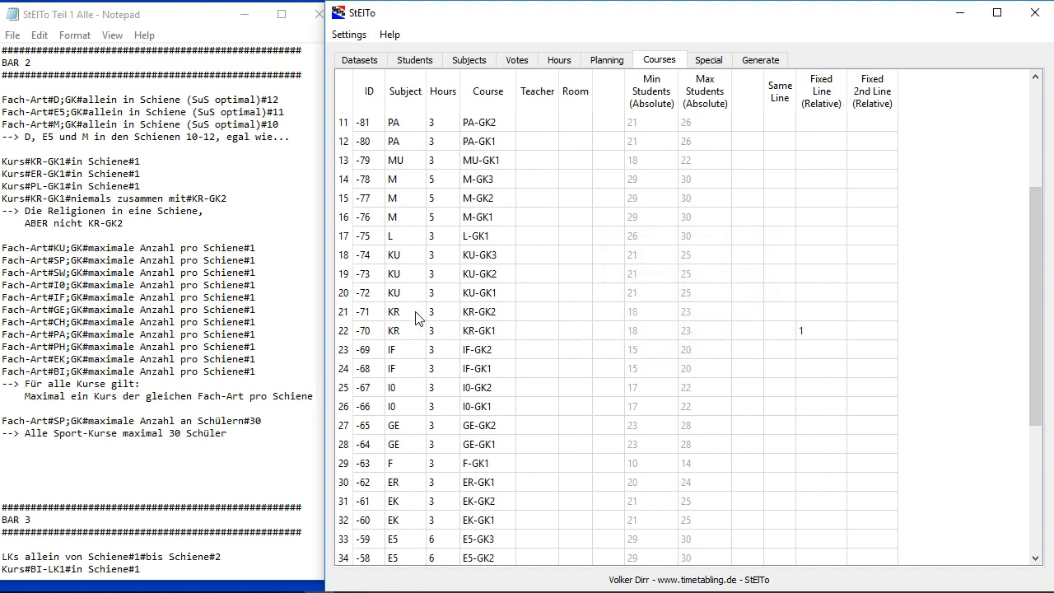
# Step: Sort the courses by subject and fix the course ER-GK1 to relative line 1
pyautogui.scroll(4, 424, 289)
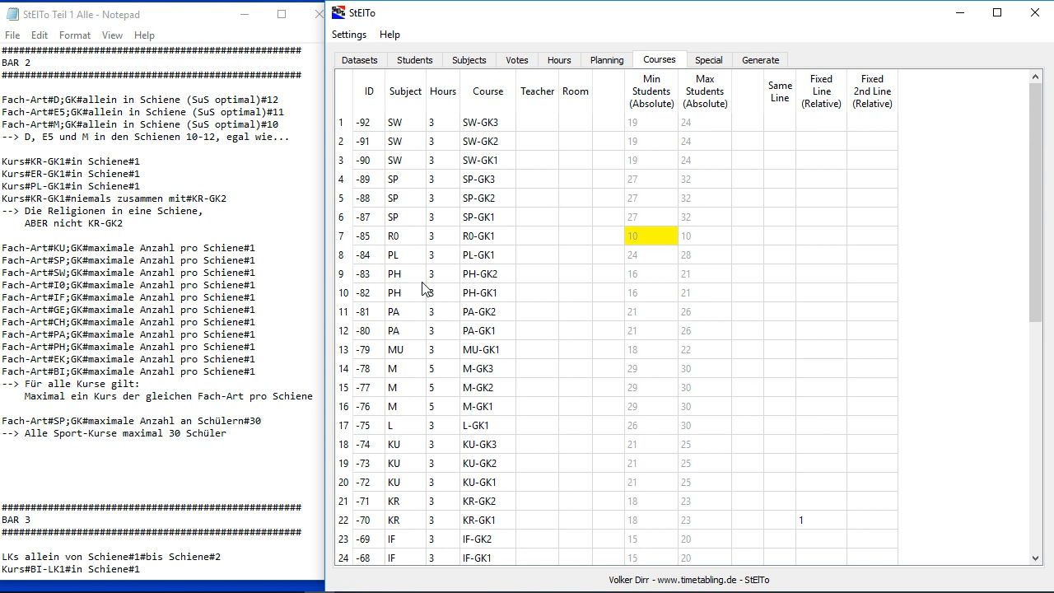
pyautogui.click(415, 97)
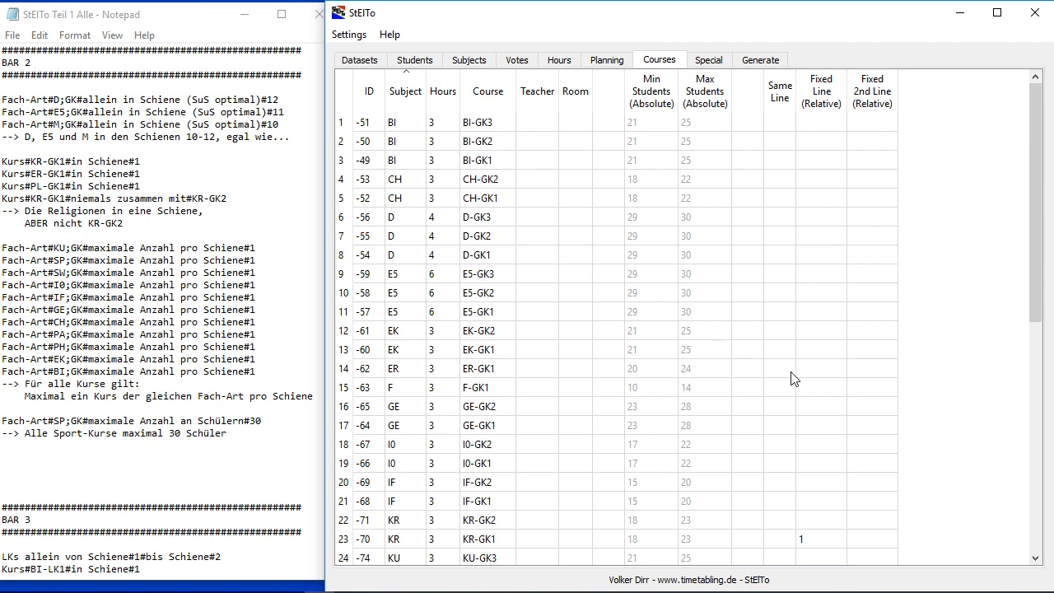
pyautogui.doubleClick(813, 375)
pyautogui.write('1')
pyautogui.click(664, 334)
# Step: Fix the course PL-GK1 to relative line 1
pyautogui.scroll(-4, 436, 349)
pyautogui.scroll(-2, 425, 422)
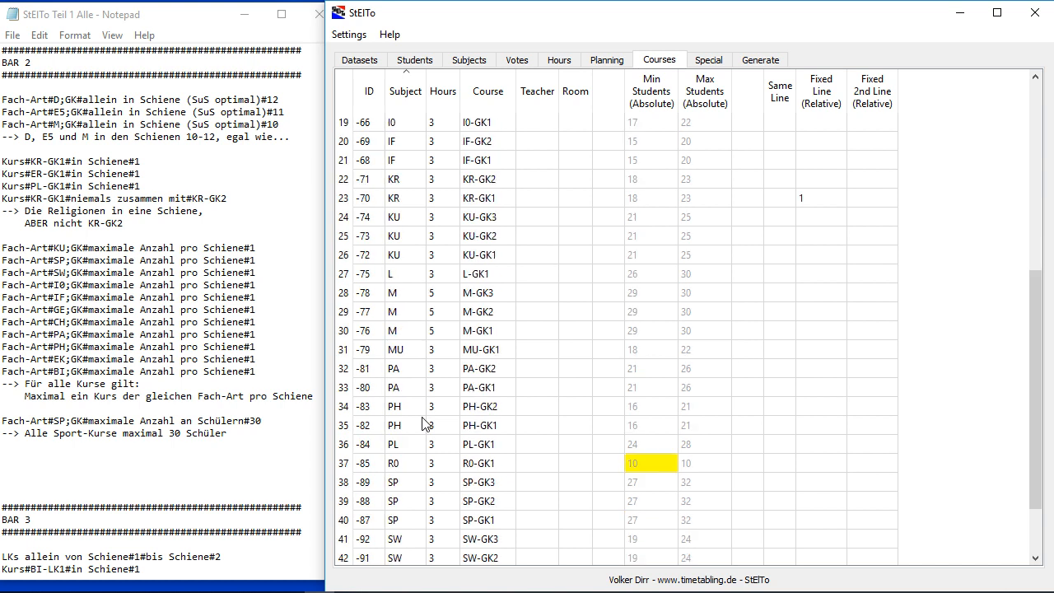
pyautogui.doubleClick(813, 445)
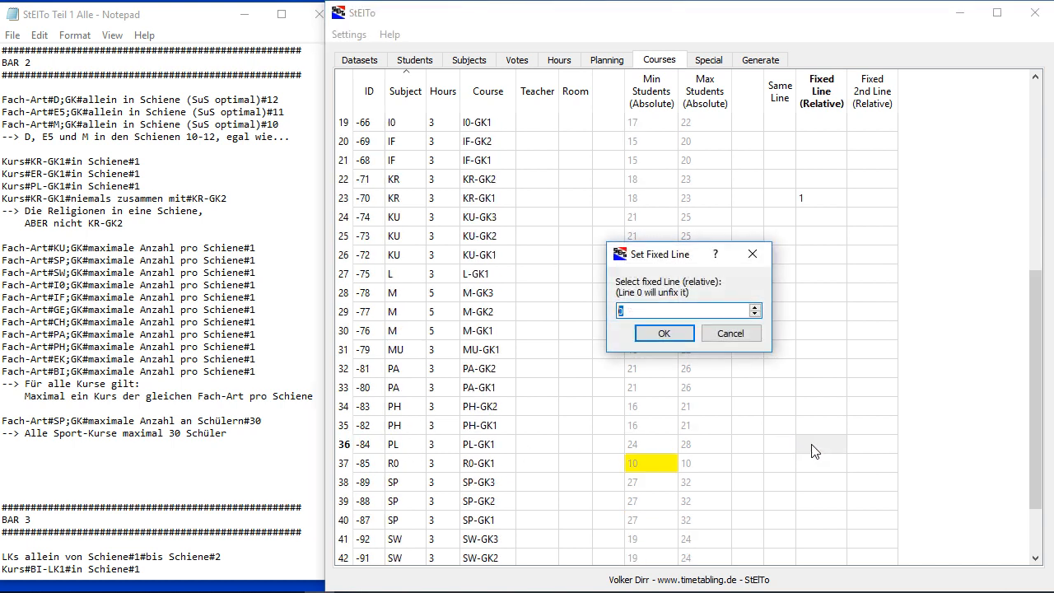
pyautogui.write('1')
pyautogui.press('Return')
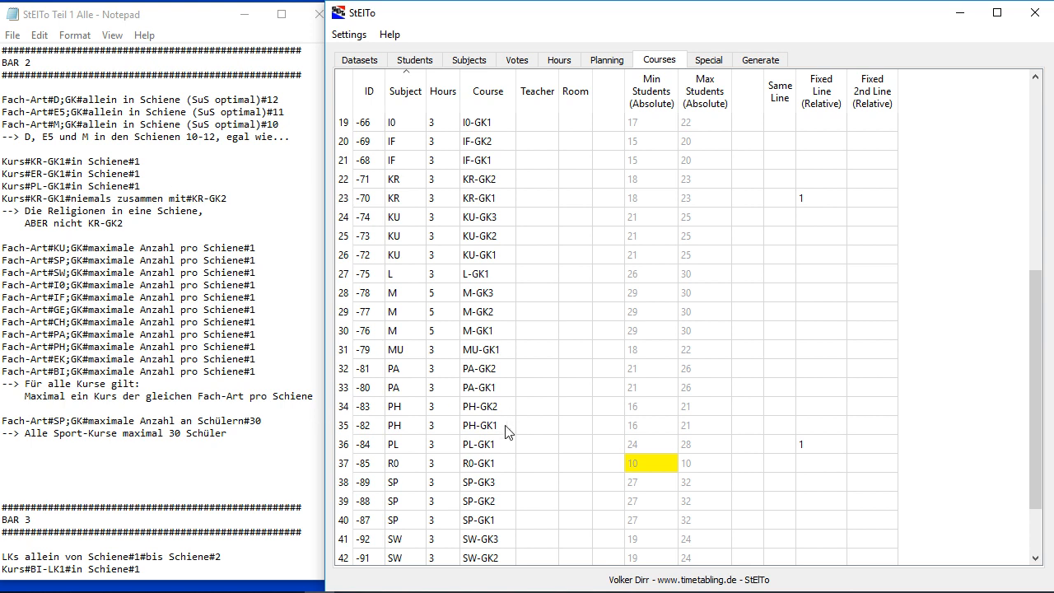
# Step: Fix the course KR-GK2 to relative line 2 so it stays apart from KR-GK1
pyautogui.scroll(1, 506, 432)
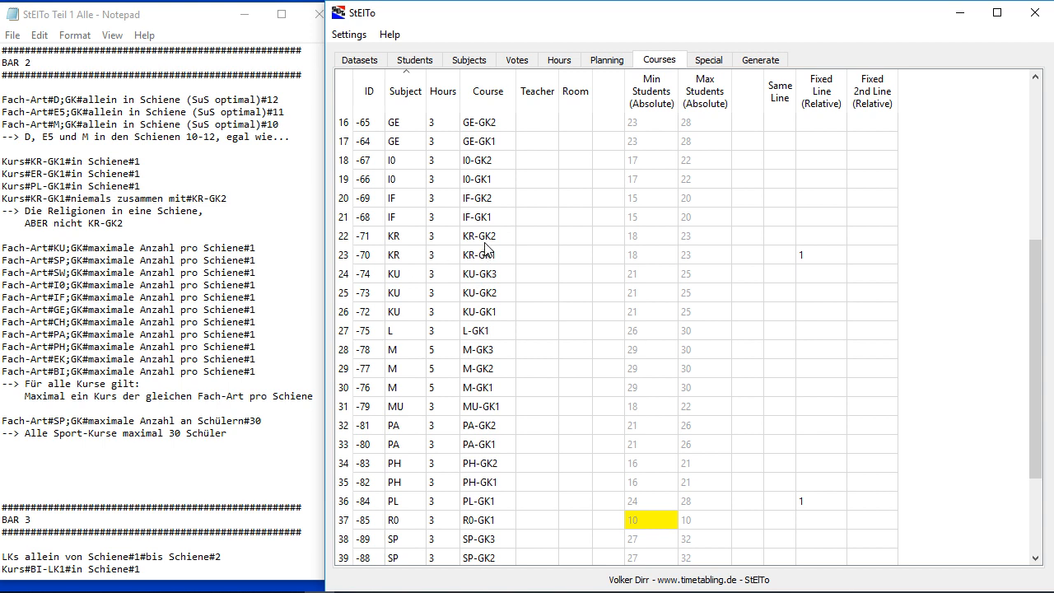
pyautogui.doubleClick(816, 237)
pyautogui.write('2')
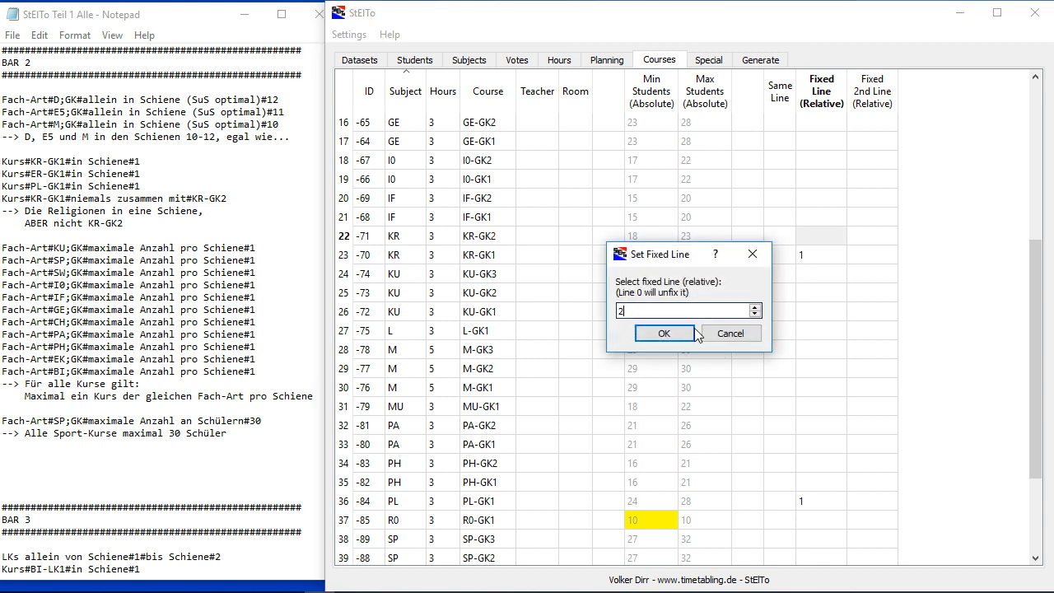
pyautogui.click(692, 333)
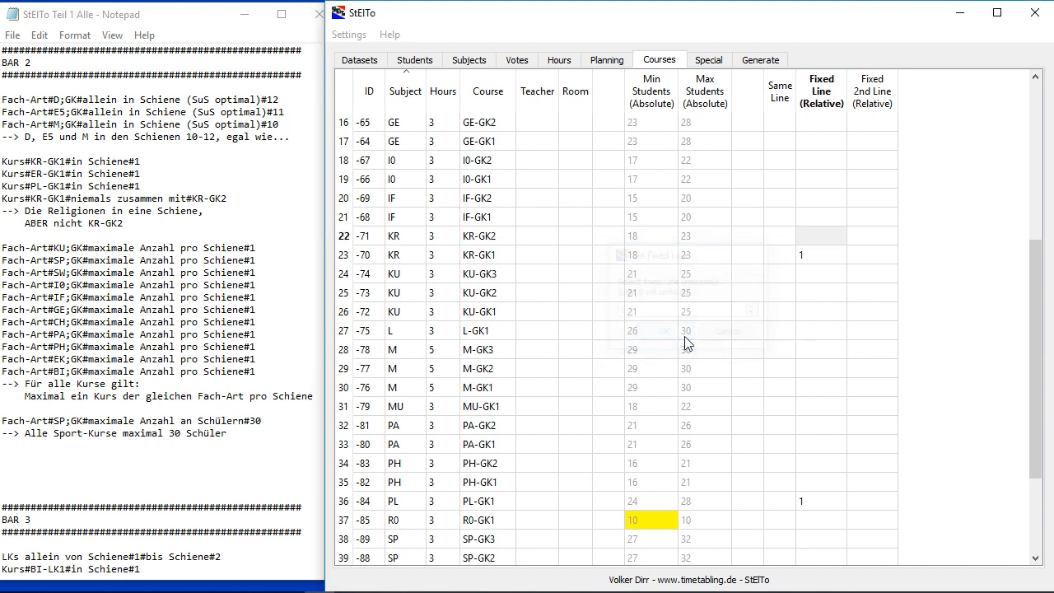
# Step: Generate the distribution with the fixed religion courses and check the spread of course sizes and the courses listed by line
pyautogui.click(756, 65)
pyautogui.click(728, 129)
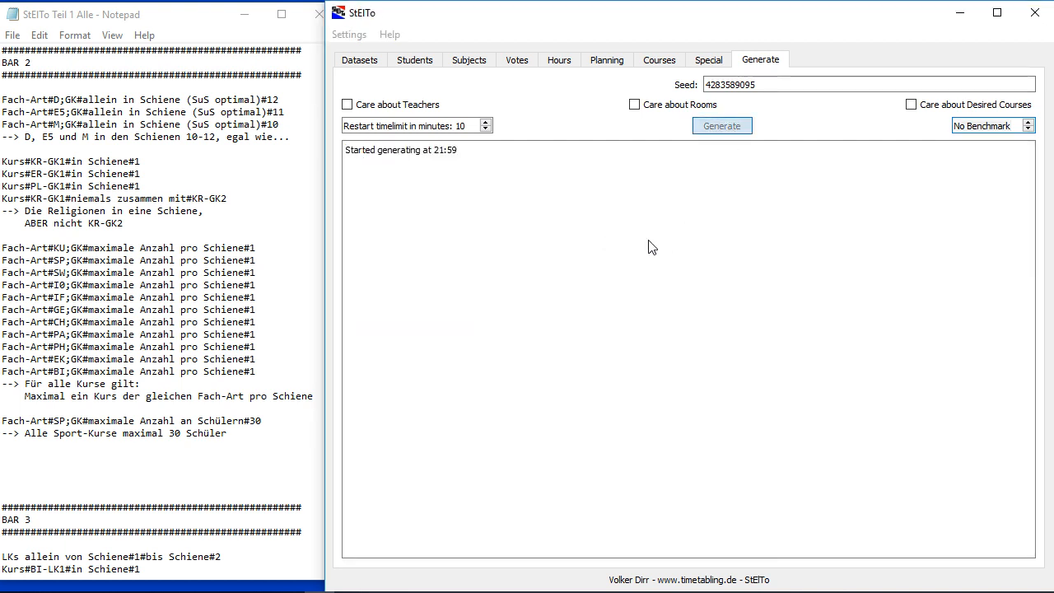
pyautogui.scroll(-5, 564, 268)
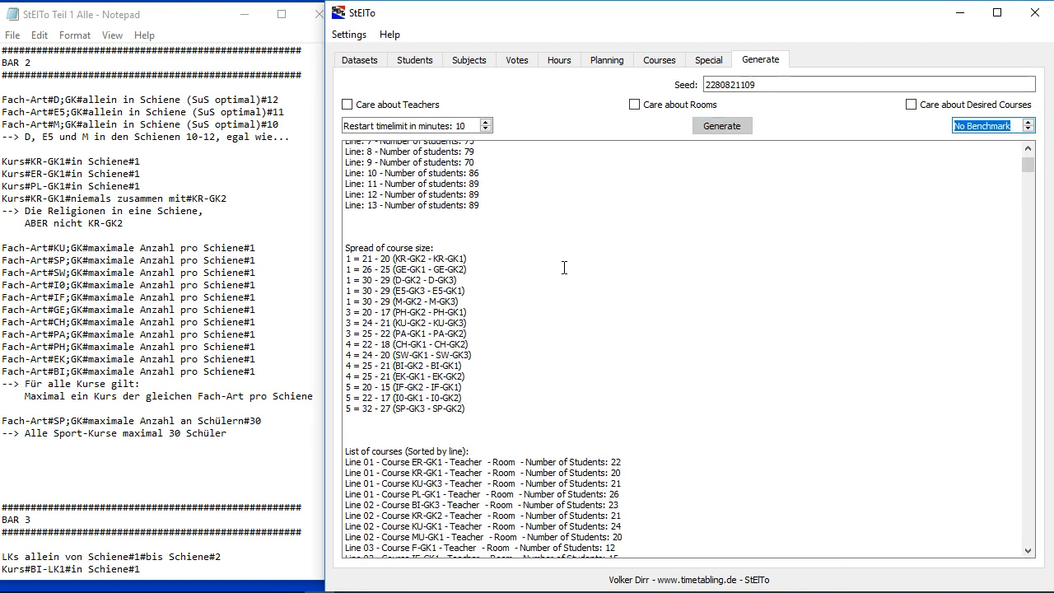
pyautogui.scroll(-5, 513, 302)
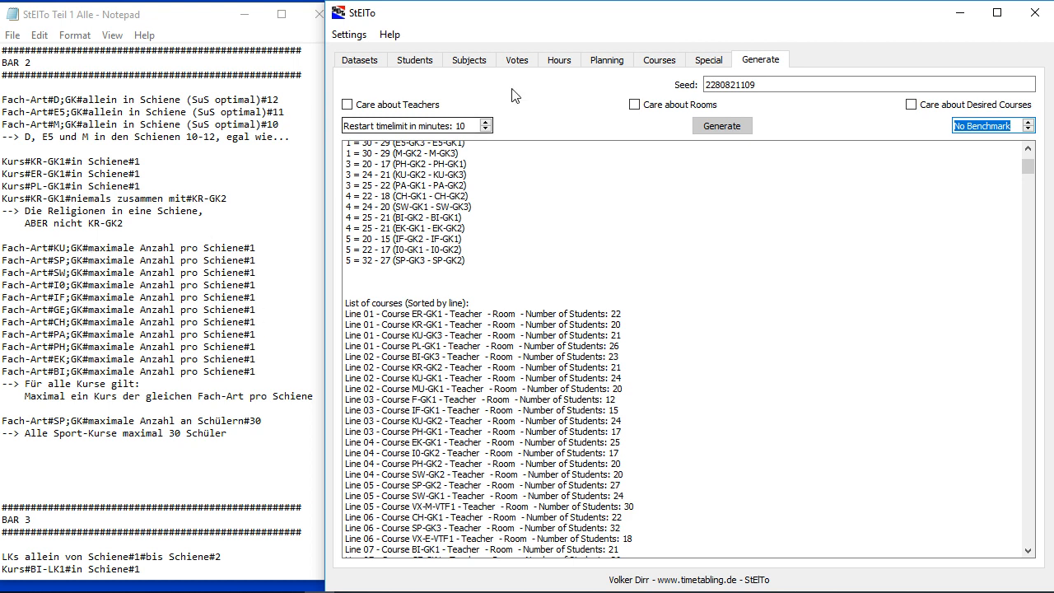
# Step: Sort the subjects by name and set the maximum per line to 1 for KU, SP and SW
pyautogui.click(557, 62)
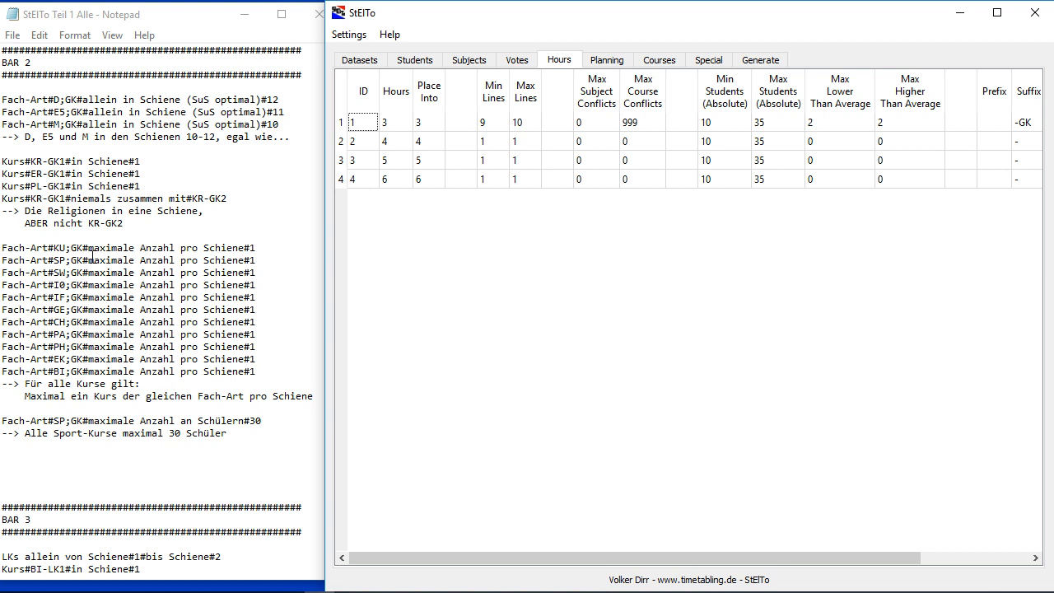
pyautogui.click(659, 61)
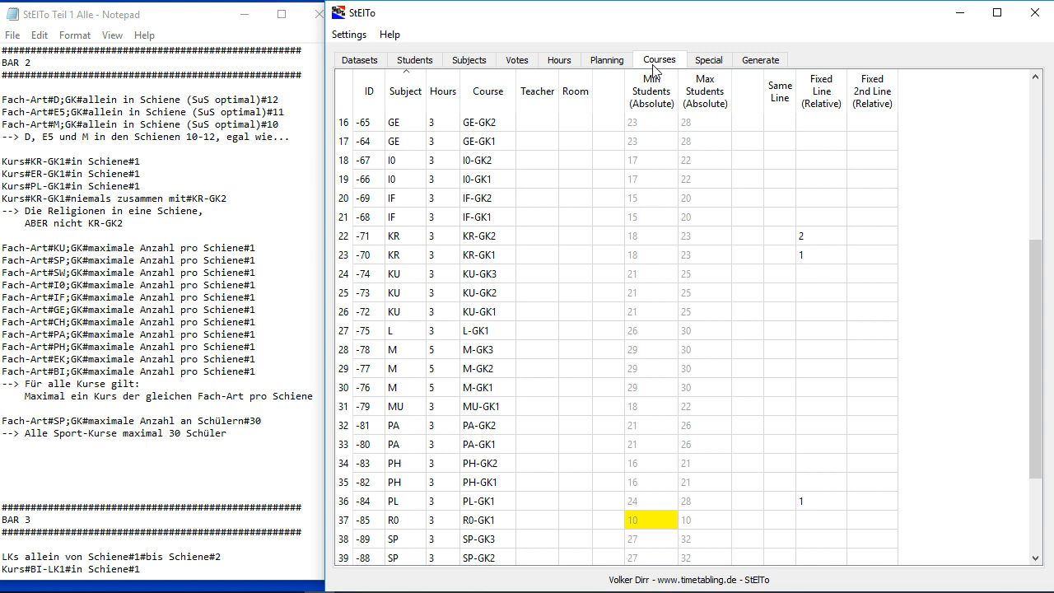
pyautogui.click(475, 66)
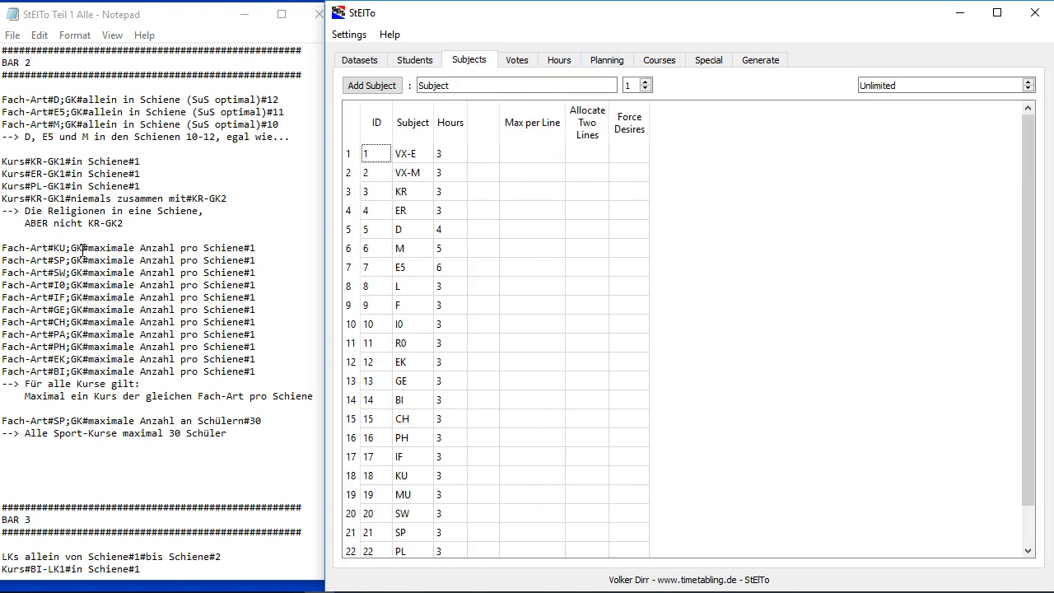
pyautogui.click(416, 128)
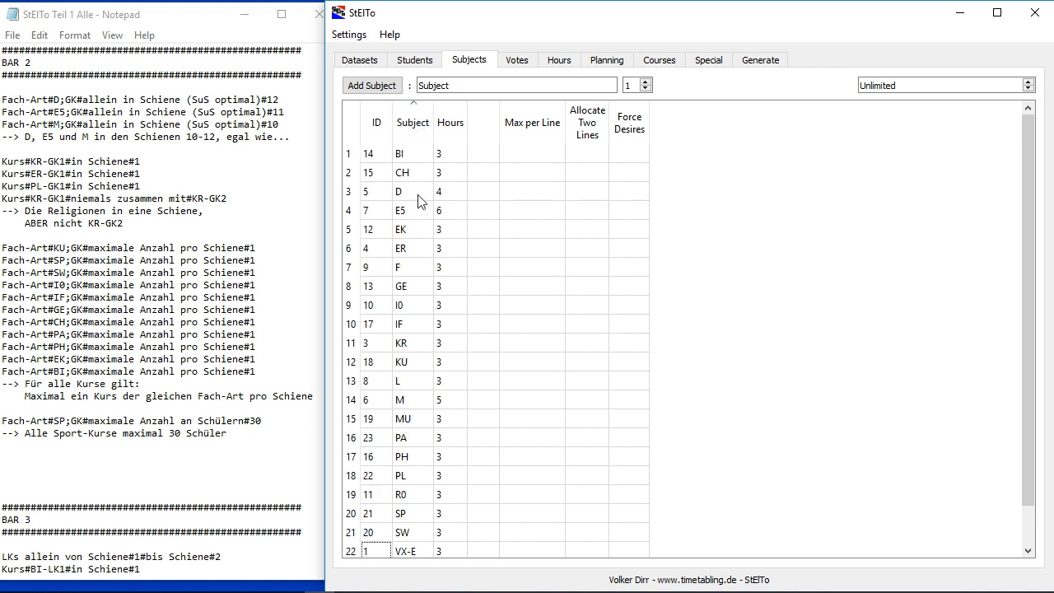
pyautogui.doubleClick(560, 364)
pyautogui.write('1')
pyautogui.click(679, 328)
pyautogui.doubleClick(530, 513)
pyautogui.click(694, 327)
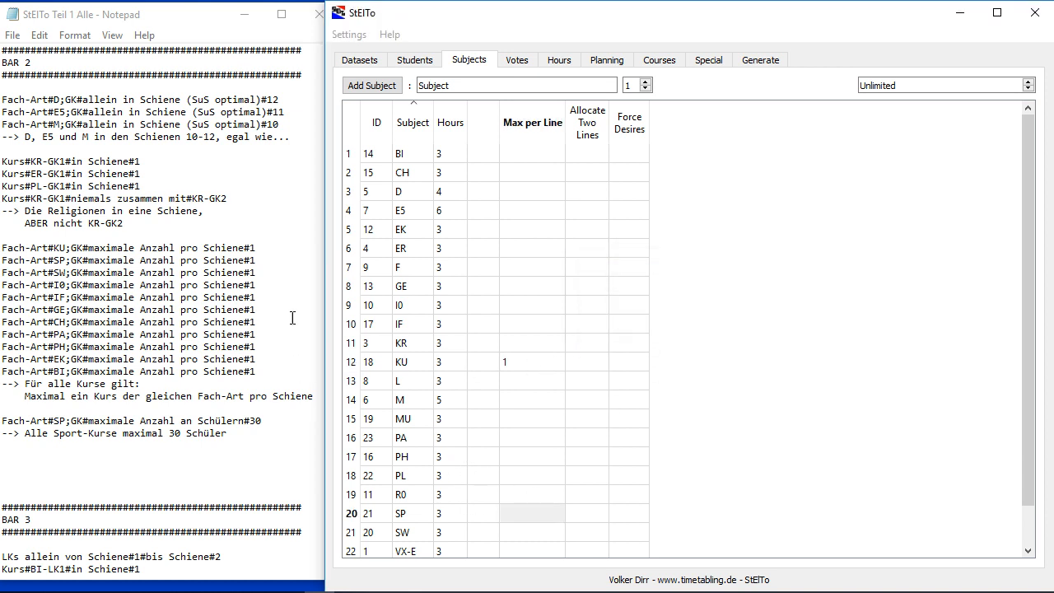
pyautogui.doubleClick(517, 535)
pyautogui.click(694, 327)
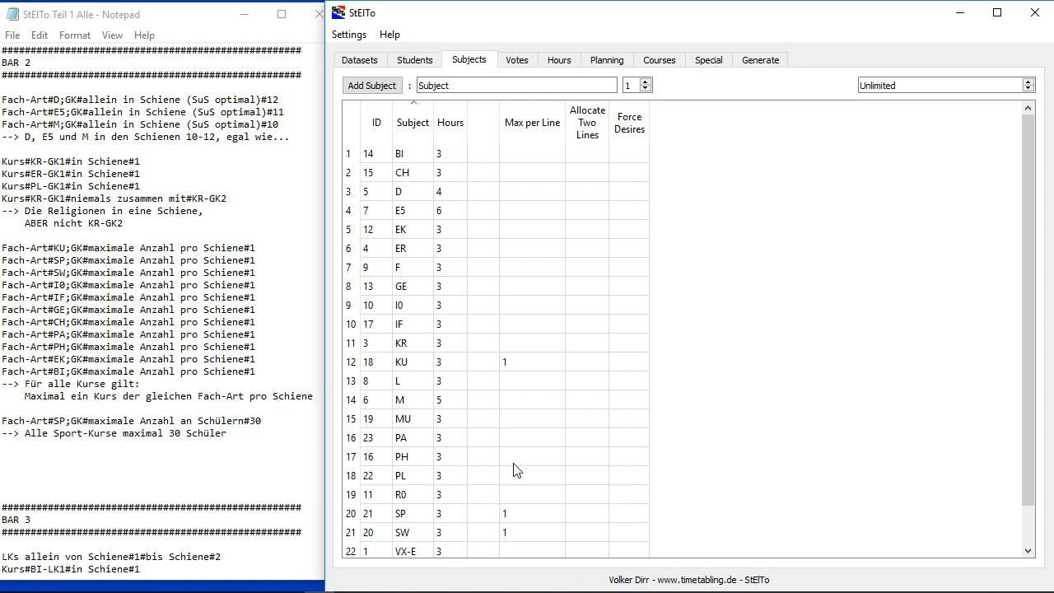
# Step: Set the maximum per line to 1 for the subjects I0, IF and GE
pyautogui.doubleClick(525, 312)
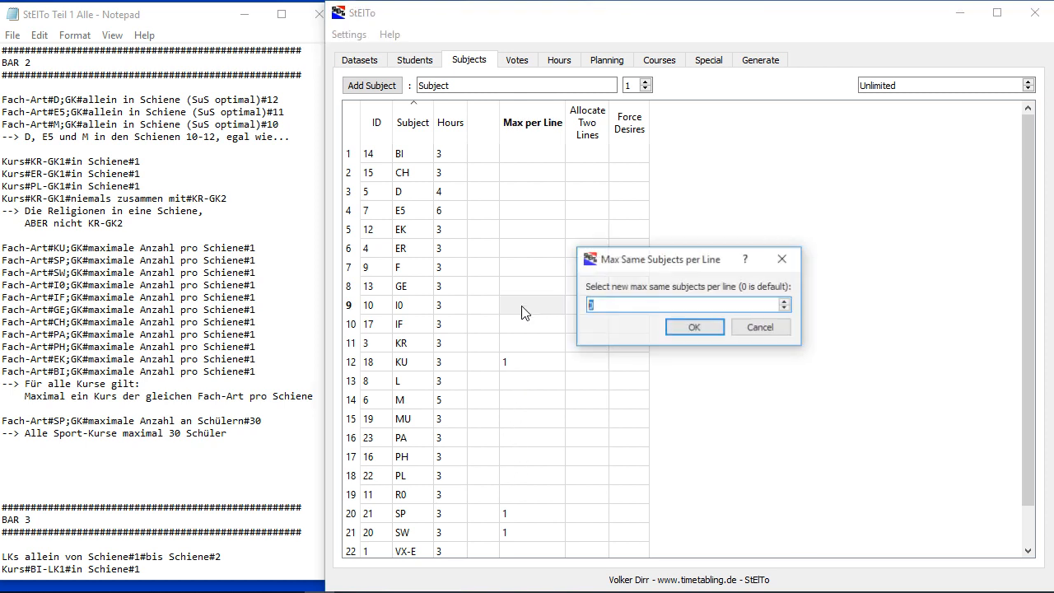
pyautogui.click(692, 328)
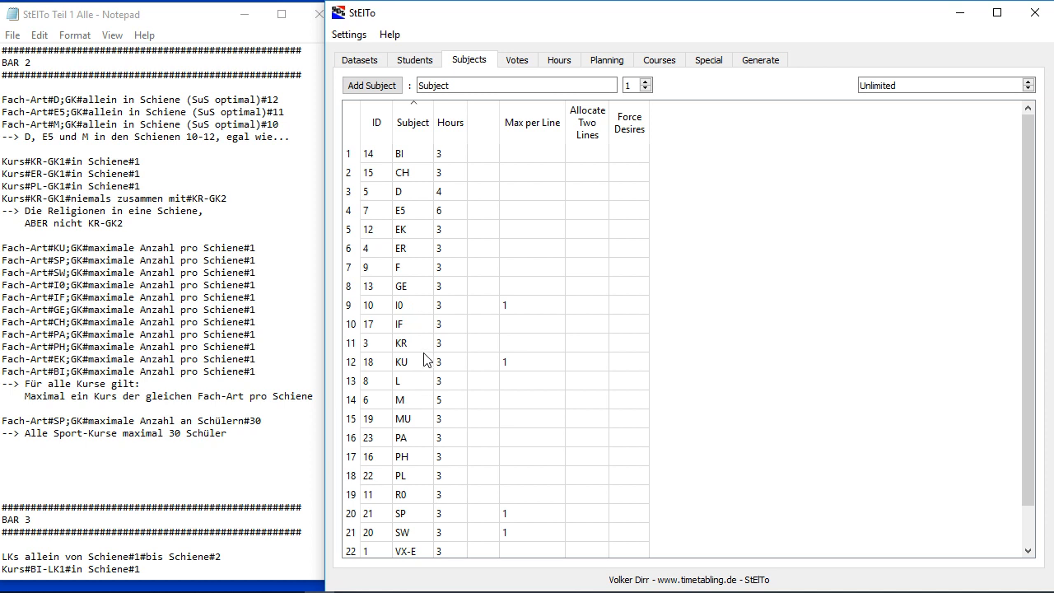
pyautogui.doubleClick(536, 327)
pyautogui.click(692, 329)
pyautogui.doubleClick(519, 288)
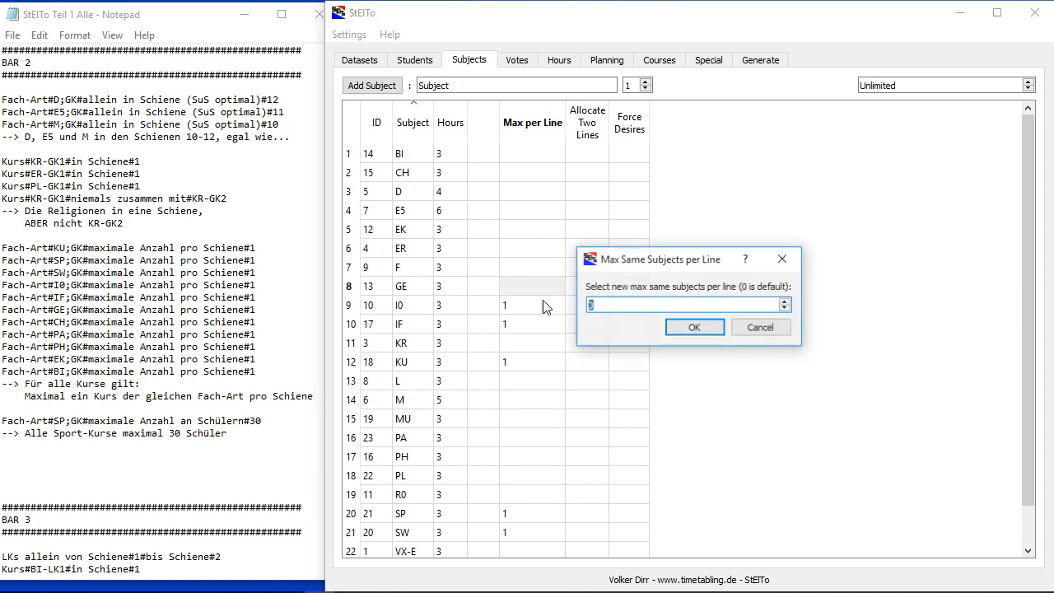
pyautogui.click(696, 328)
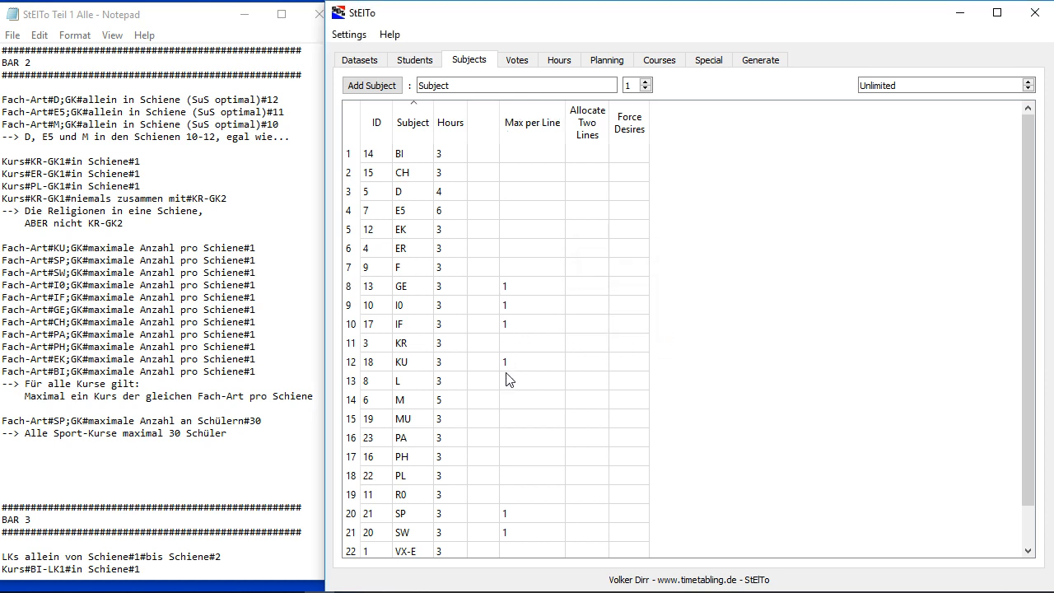
# Step: Set the maximum per line to 1 for the subjects CH, PA and PH
pyautogui.doubleClick(515, 175)
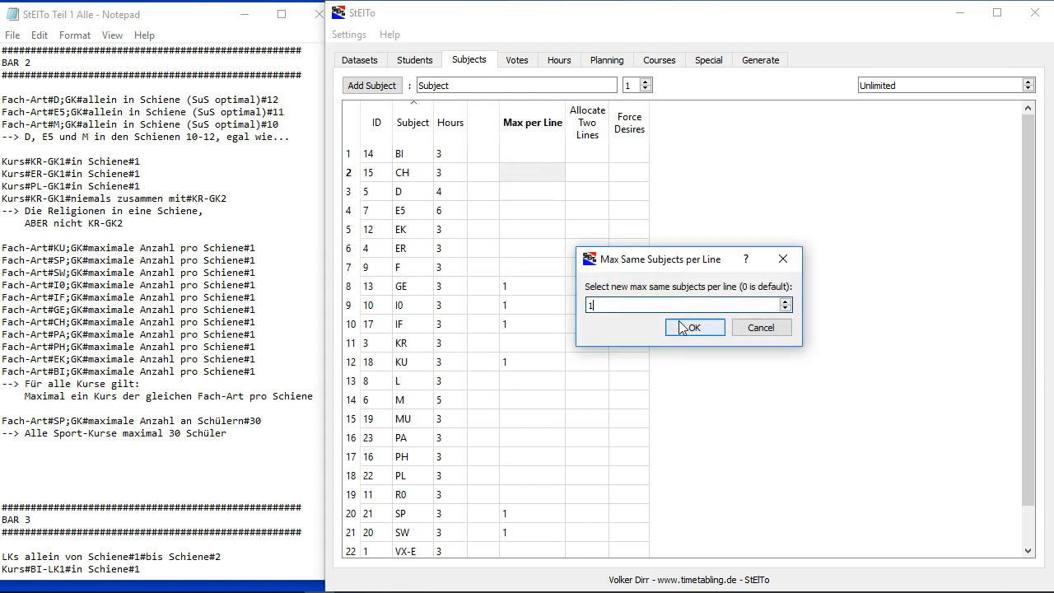
pyautogui.click(682, 327)
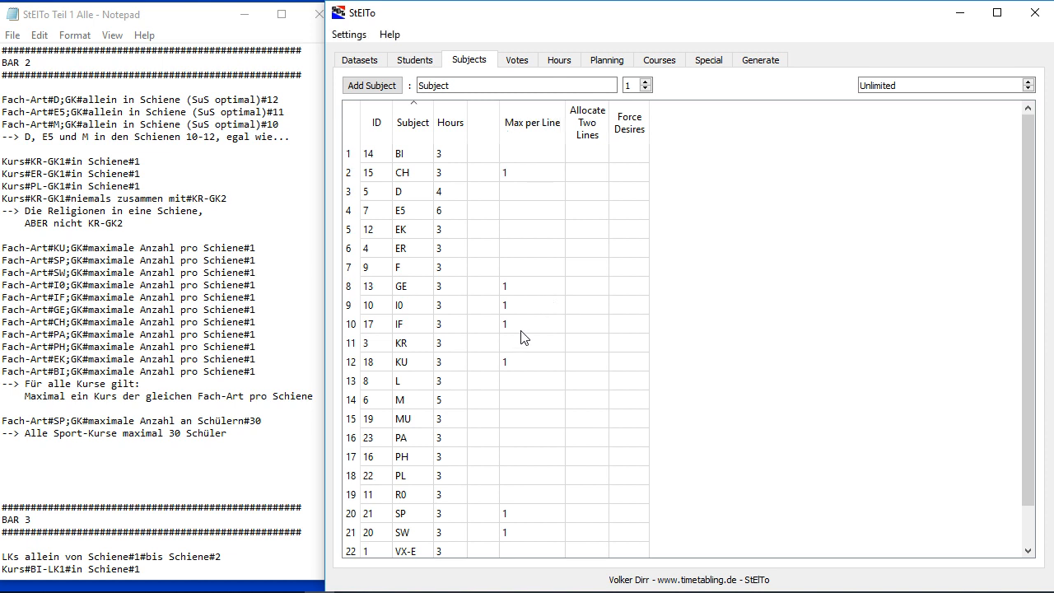
pyautogui.click(528, 437)
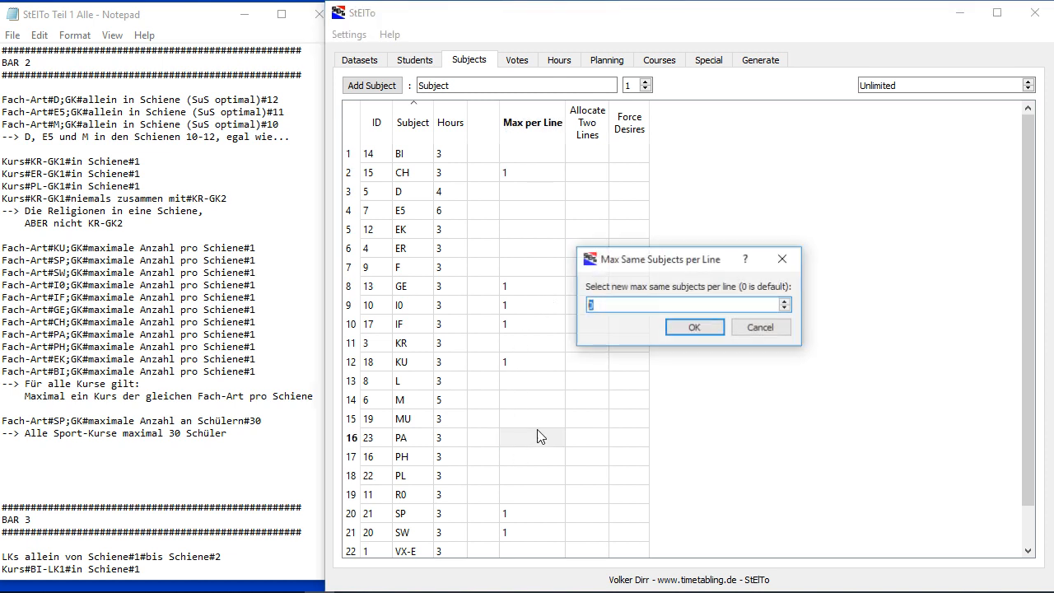
pyautogui.click(695, 328)
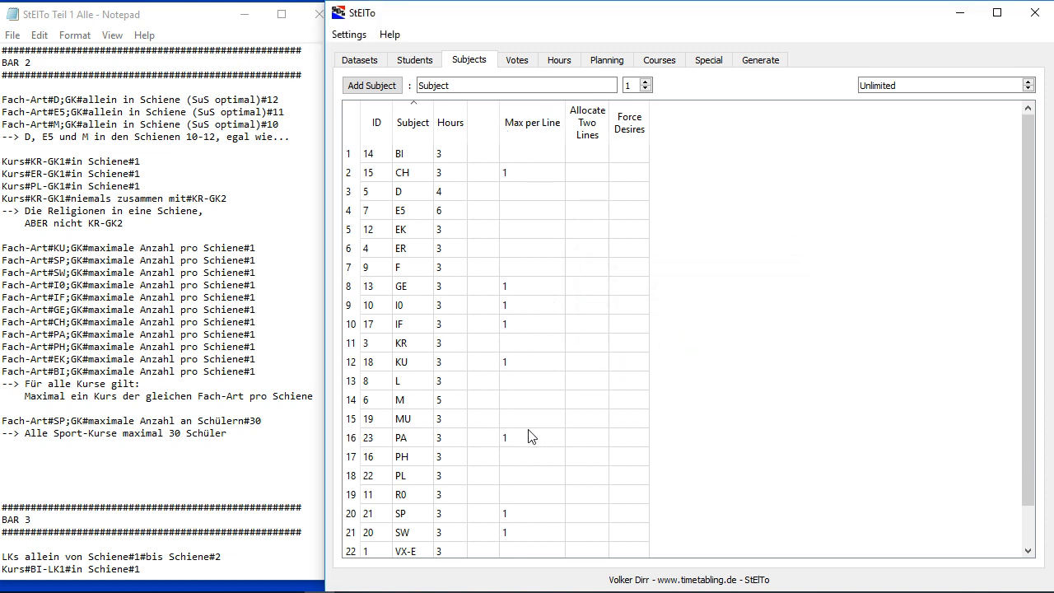
pyautogui.click(514, 458)
pyautogui.click(696, 328)
# Step: Set the maximum per line to 1 for the subjects EK and BI
pyautogui.click(520, 229)
pyautogui.click(694, 327)
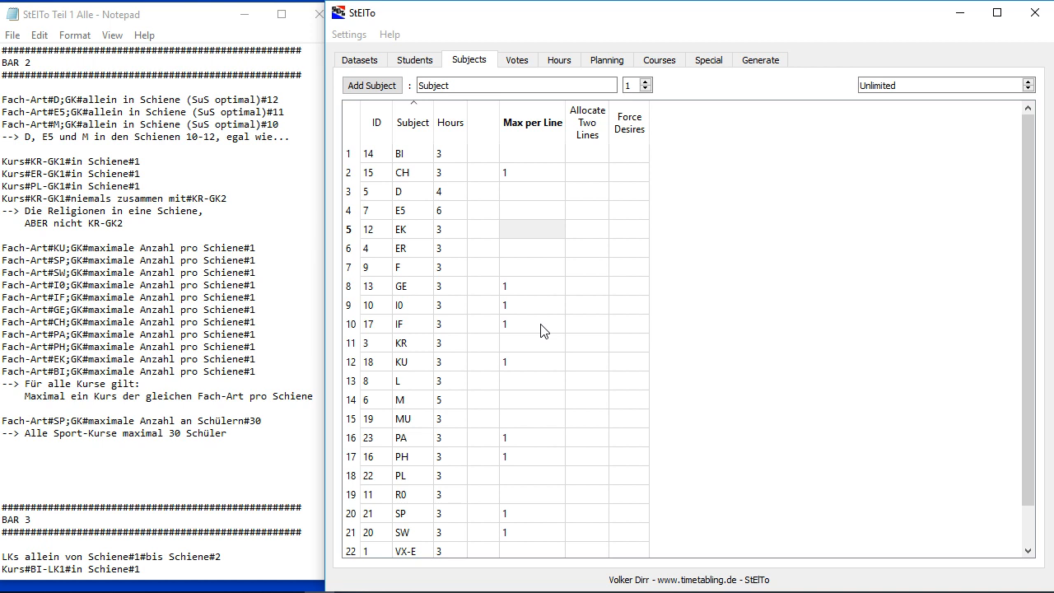
pyautogui.click(520, 151)
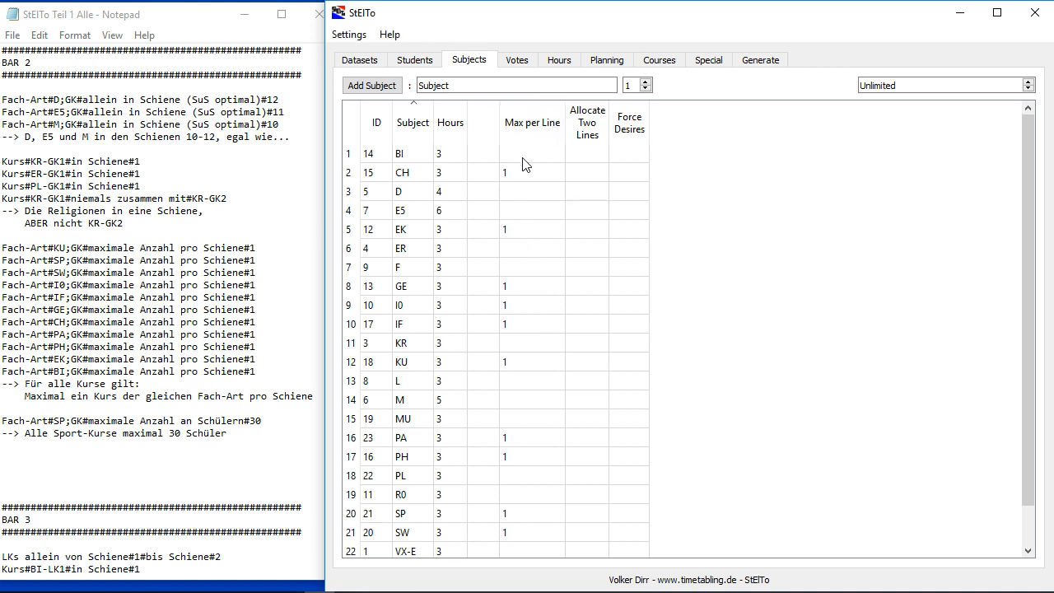
pyautogui.write('1')
pyautogui.click(687, 327)
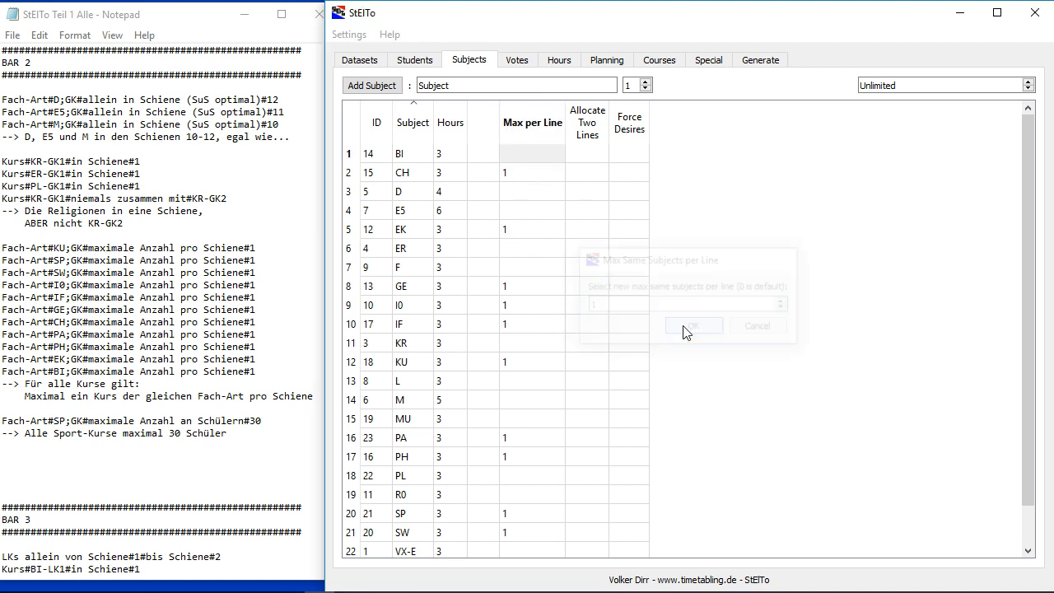
# Step: Generate the distribution with at most one course of each limited subject per line
pyautogui.click(749, 63)
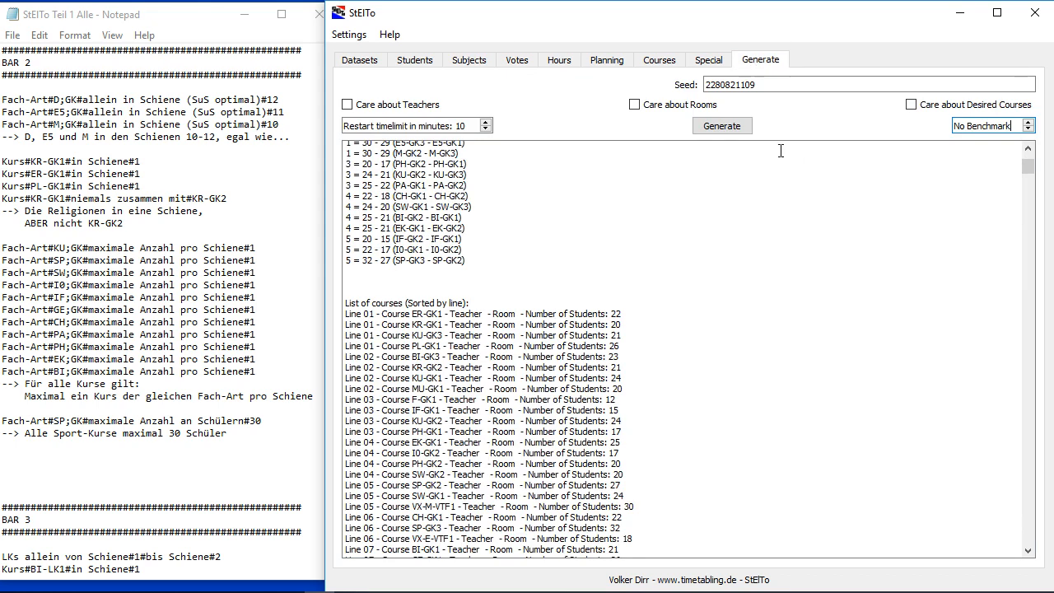
pyautogui.click(733, 126)
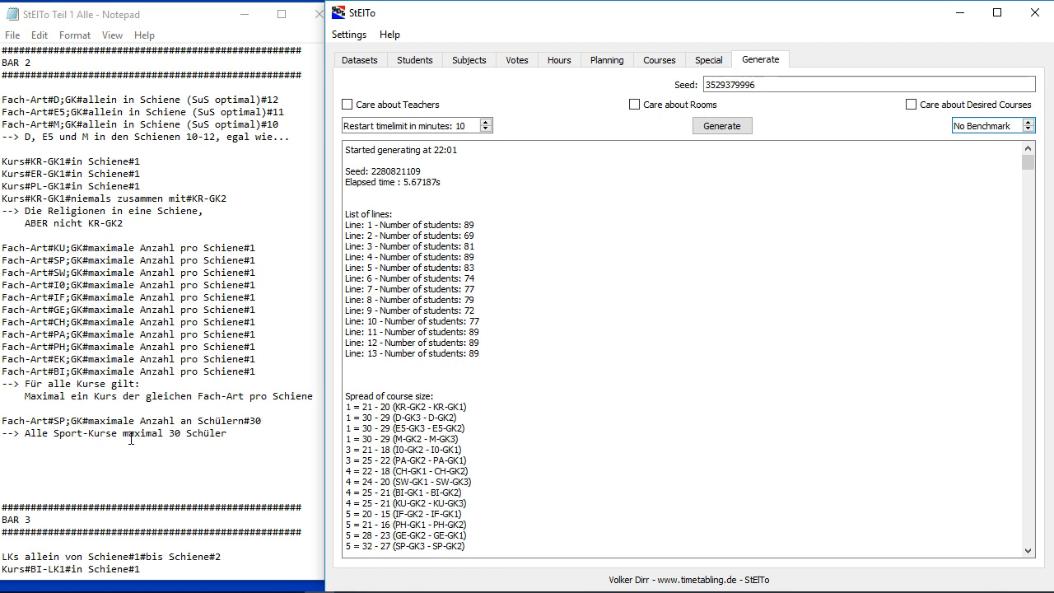
# Step: Set the absolute maximum number of students for the subject SP to 30 in the planning settings
pyautogui.click(485, 59)
pyautogui.scroll(-1, 485, 302)
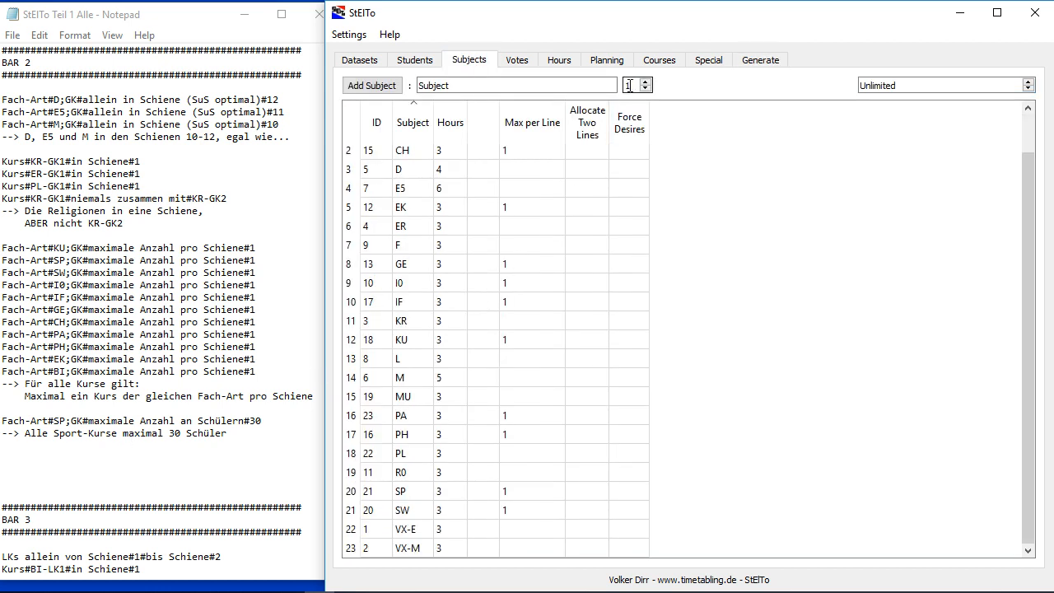
pyautogui.click(604, 59)
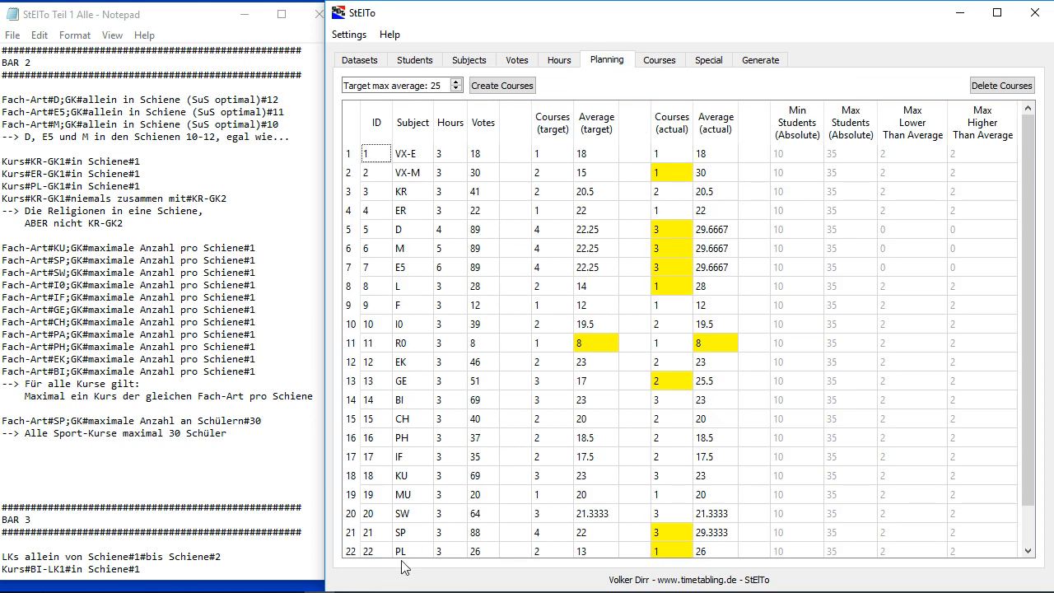
pyautogui.doubleClick(851, 540)
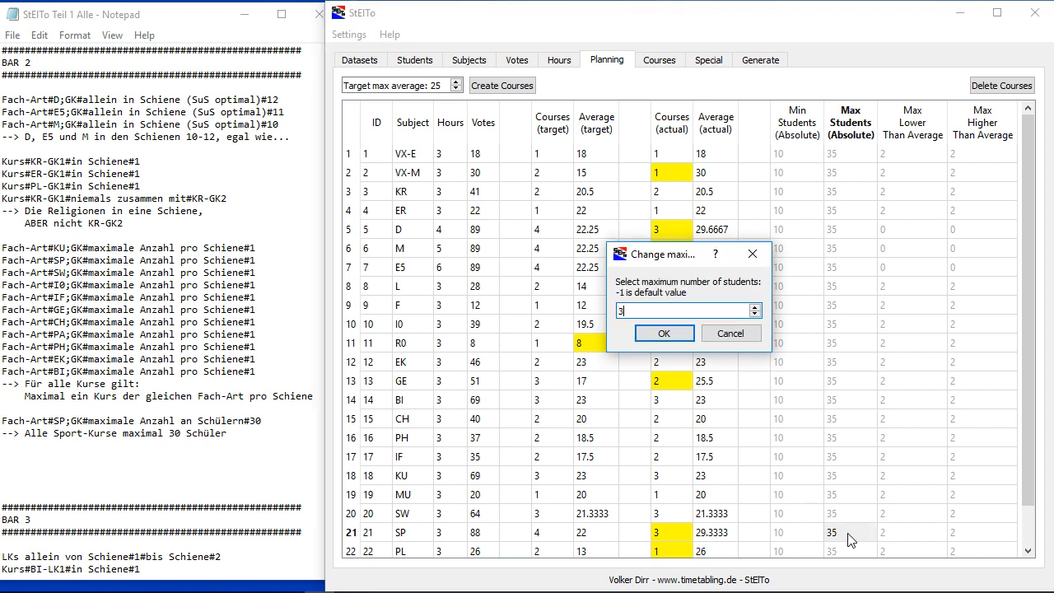
pyautogui.press('Return')
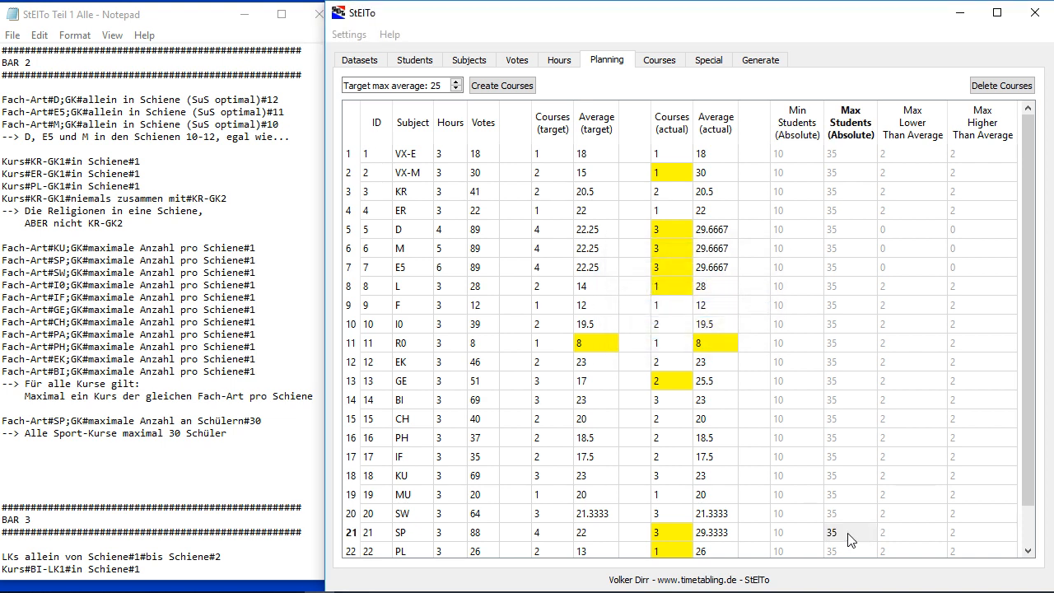
# Step: Check the student limits of the SP courses and generate the distribution with the new SP maximum
pyautogui.click(659, 60)
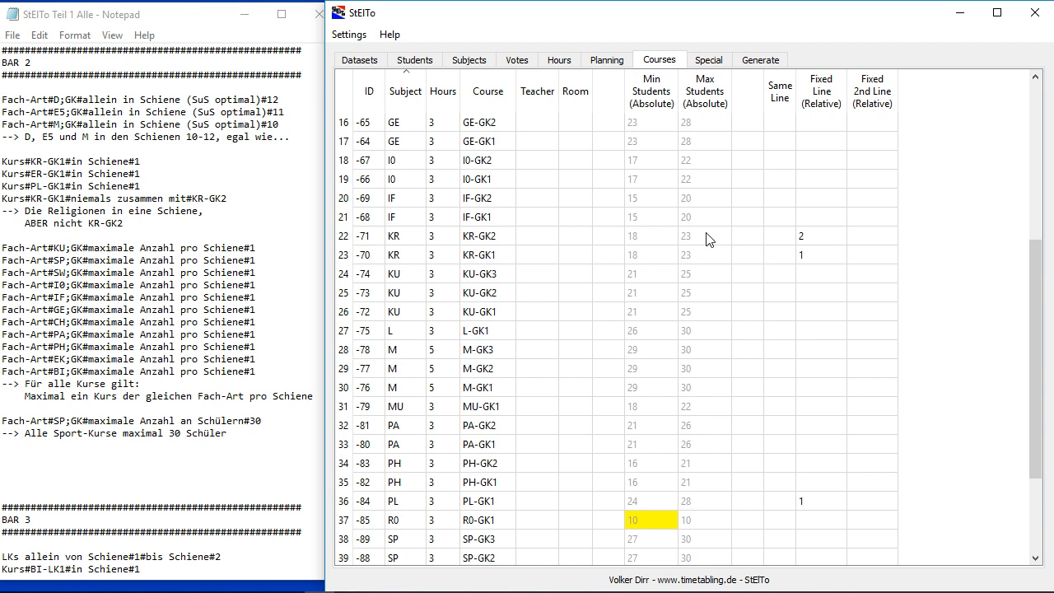
pyautogui.scroll(-2, 706, 239)
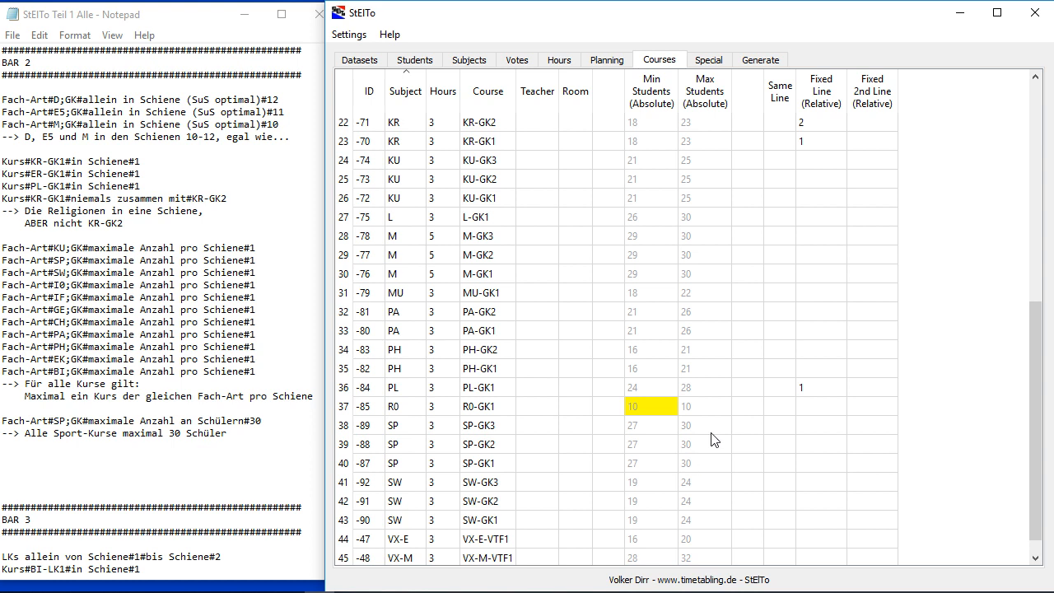
pyautogui.click(760, 59)
pyautogui.click(739, 130)
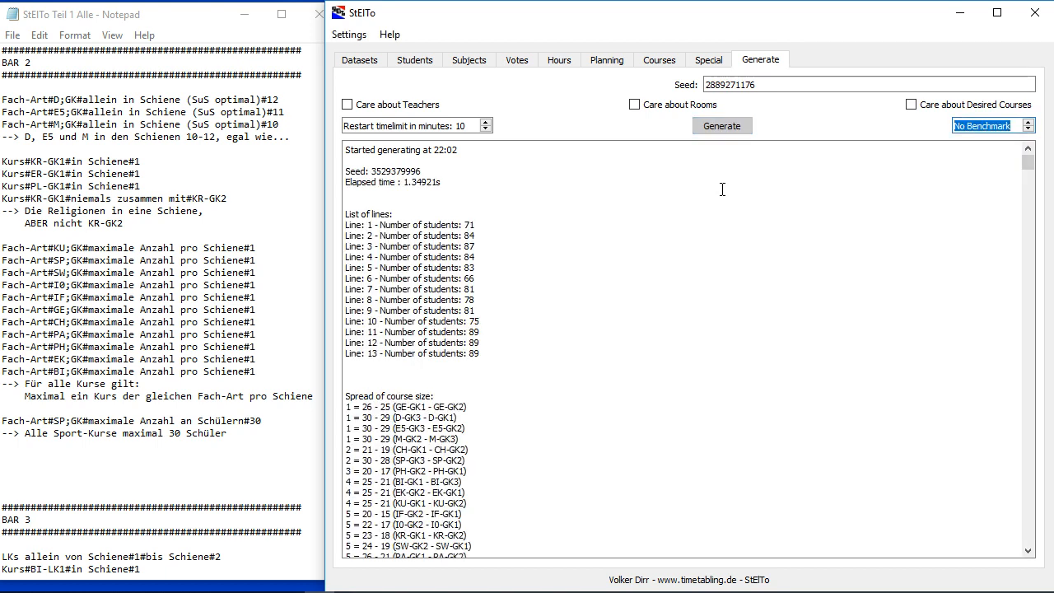
# Step: Review the BAR 3 requirements and import the Kurs42 data from the folder Beispiele-PRIVAT/BAR3
pyautogui.click(560, 63)
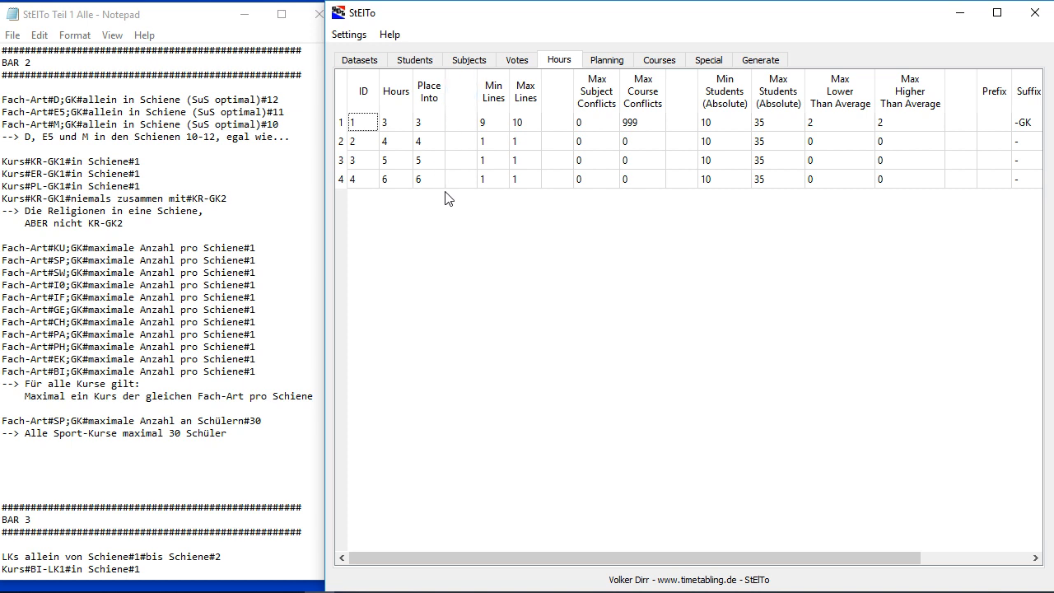
pyautogui.scroll(-9, 247, 260)
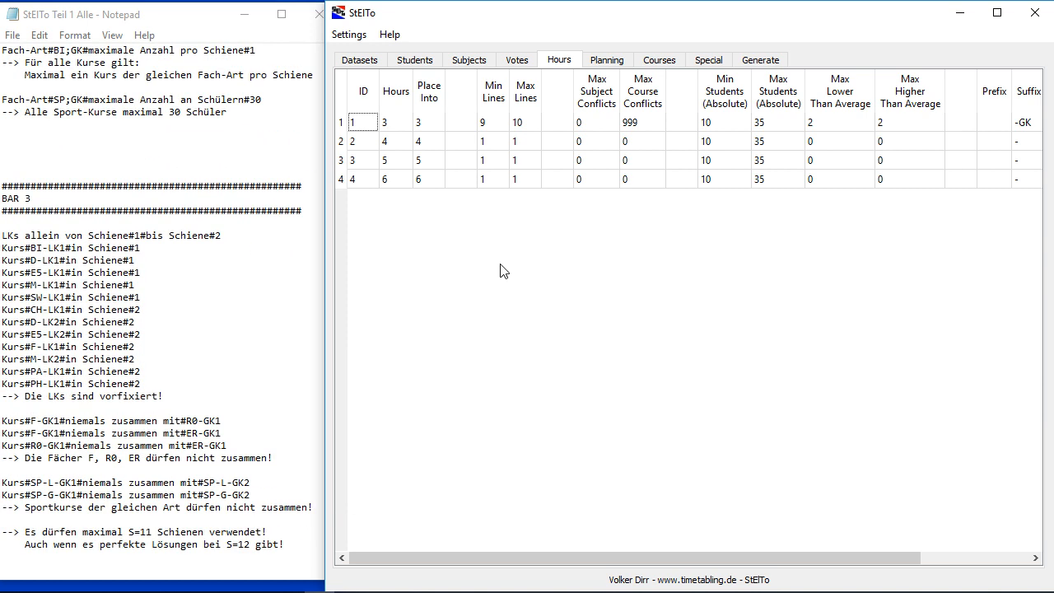
pyautogui.click(372, 62)
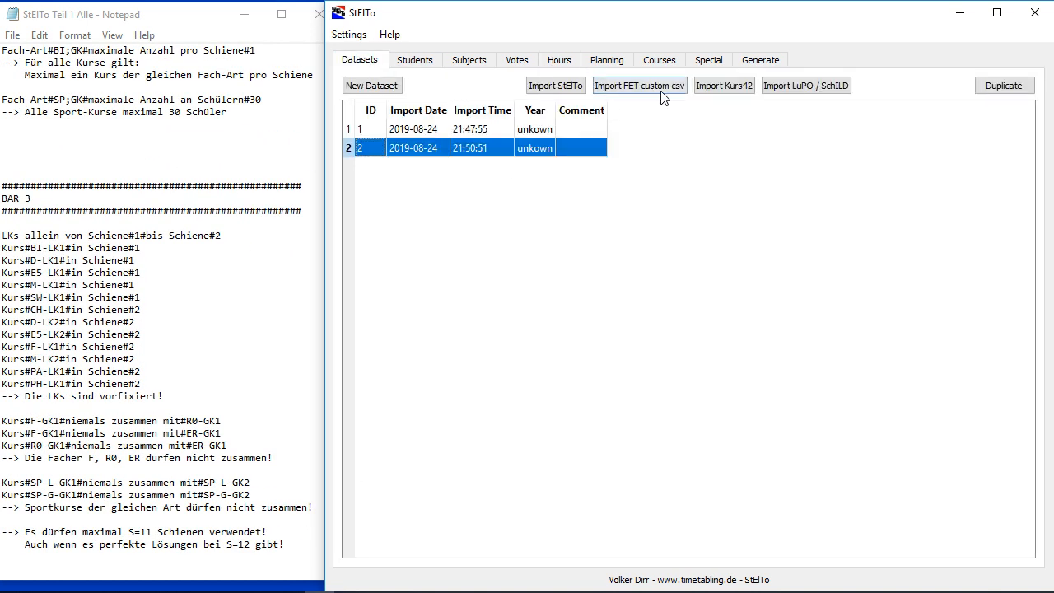
pyautogui.click(715, 86)
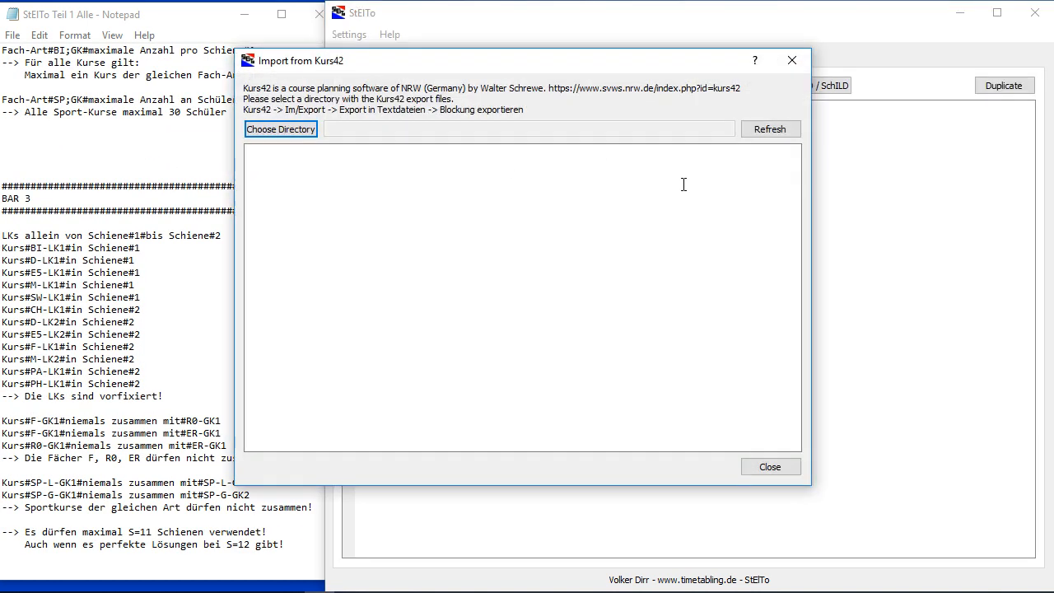
pyautogui.click(305, 132)
pyautogui.click(569, 112)
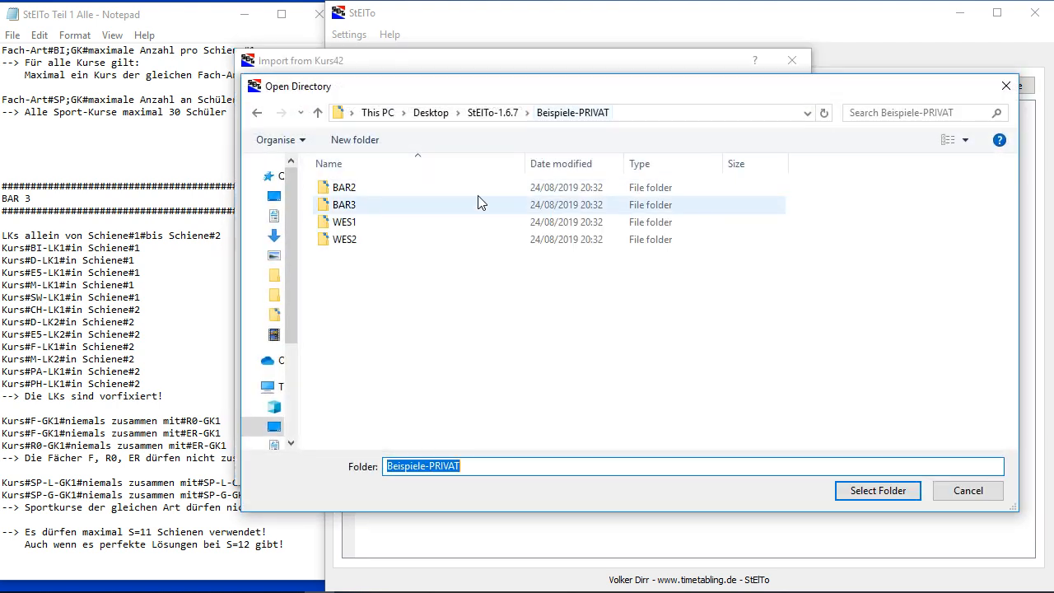
pyautogui.doubleClick(482, 205)
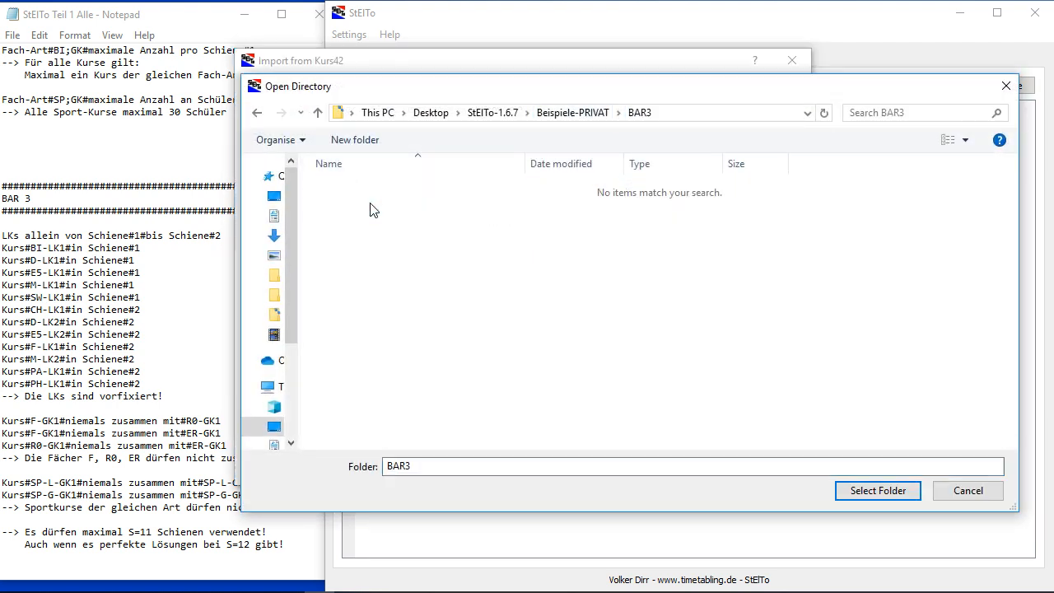
pyautogui.click(874, 498)
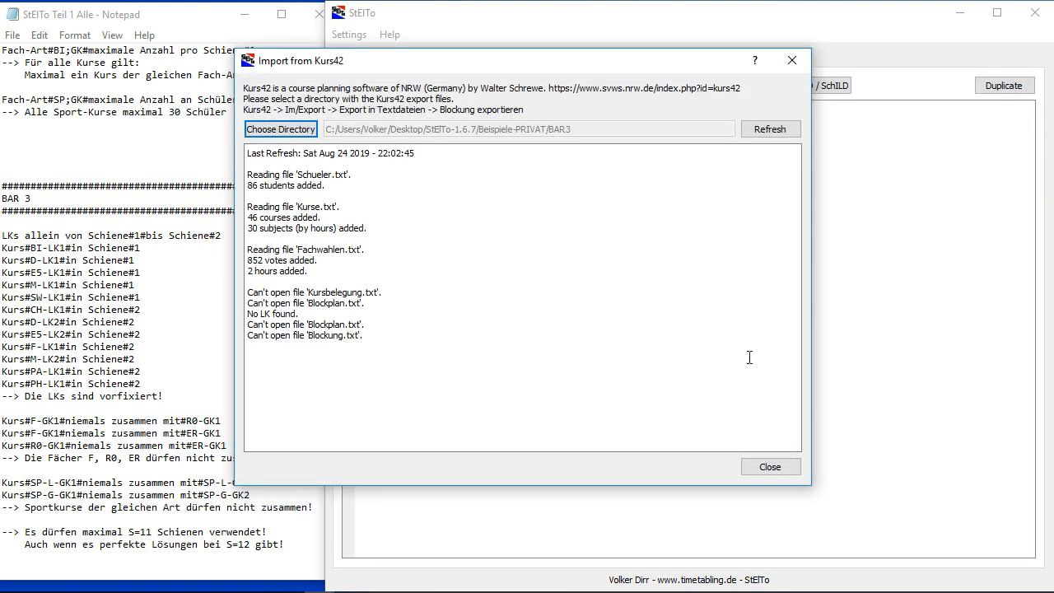
# Step: Close the Kurs42 import and accept the default year name "unkown" for the new dataset 3
pyautogui.click(775, 468)
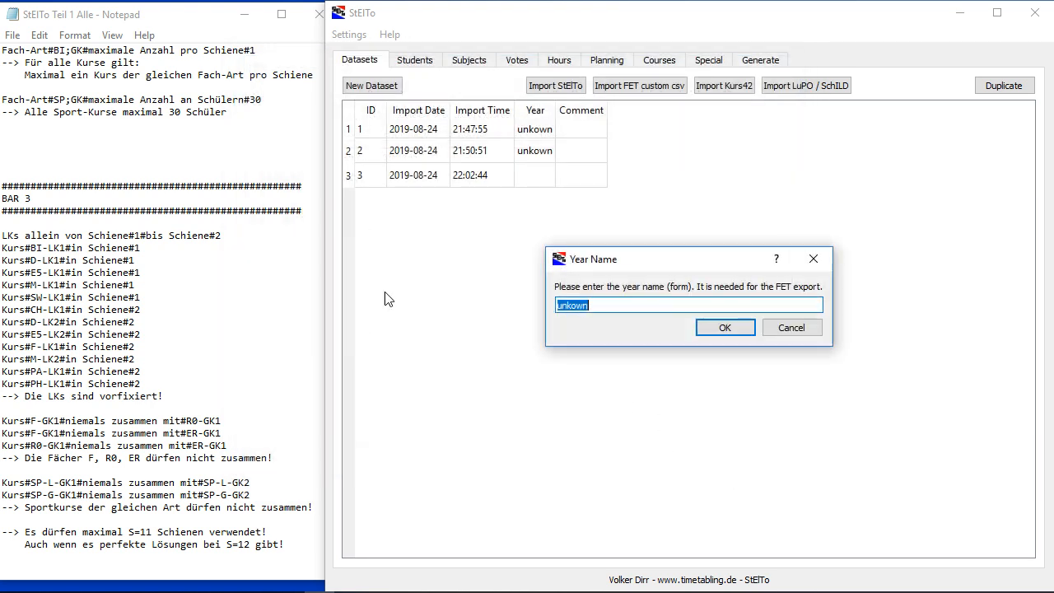
pyautogui.click(725, 331)
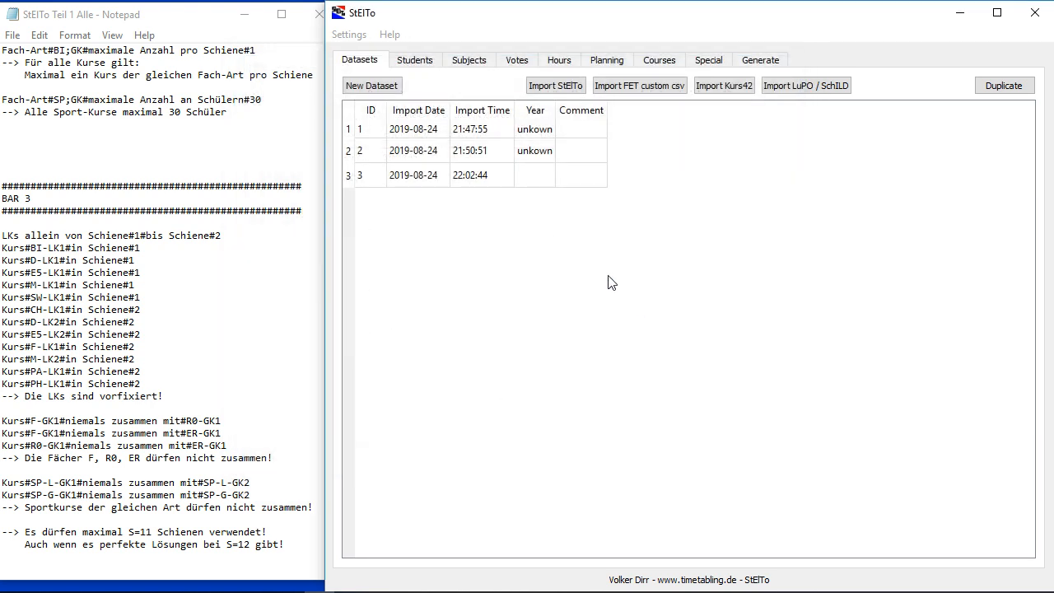
pyautogui.click(532, 171)
pyautogui.click(713, 326)
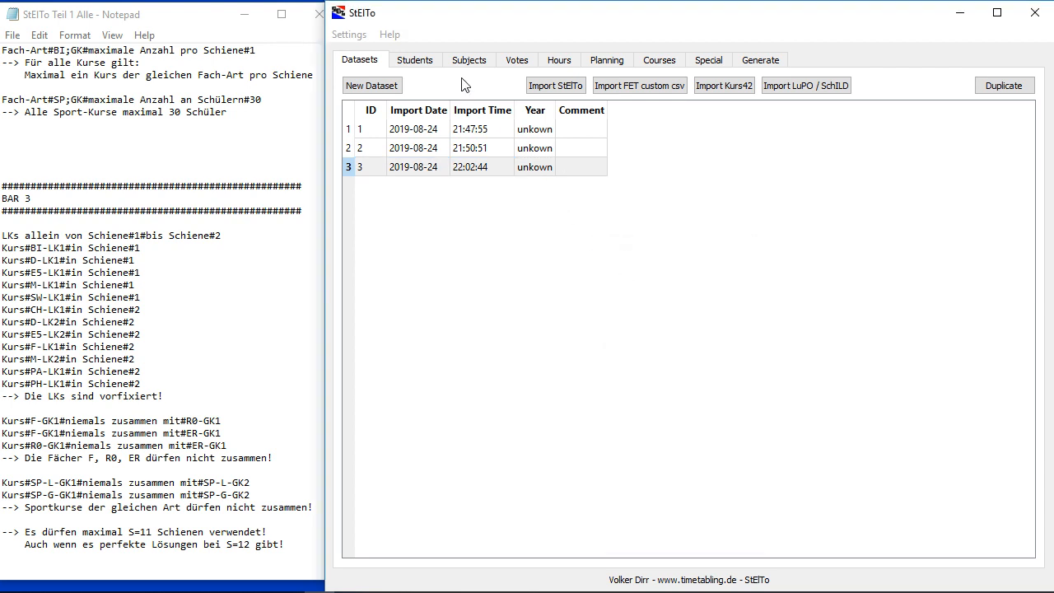
# Step: Examine the imported students, subjects and votes, checking the sort order by student ID and by number of votes
pyautogui.click(415, 60)
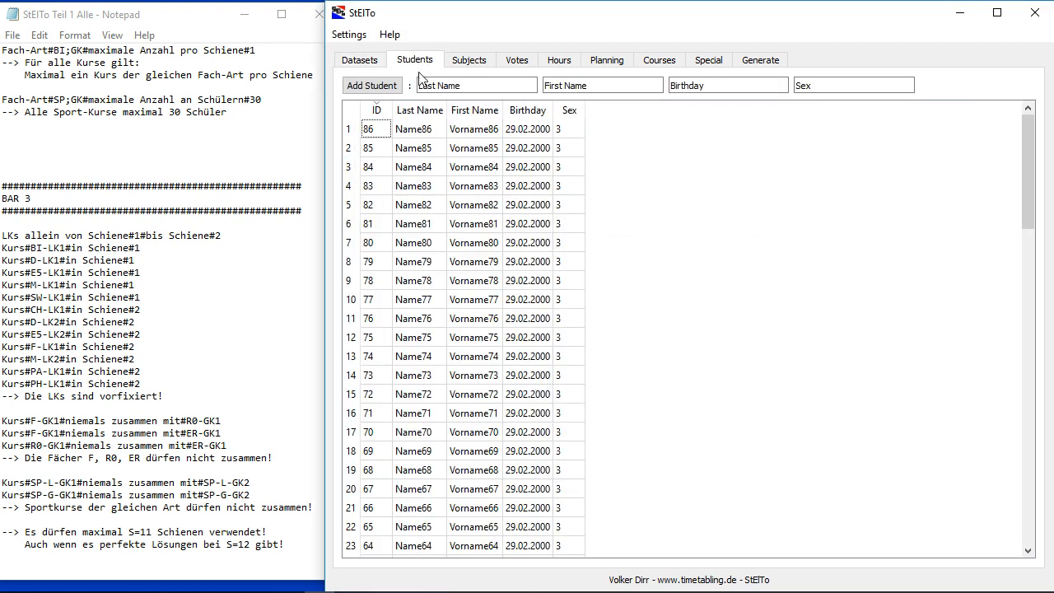
pyautogui.click(385, 110)
pyautogui.click(385, 110)
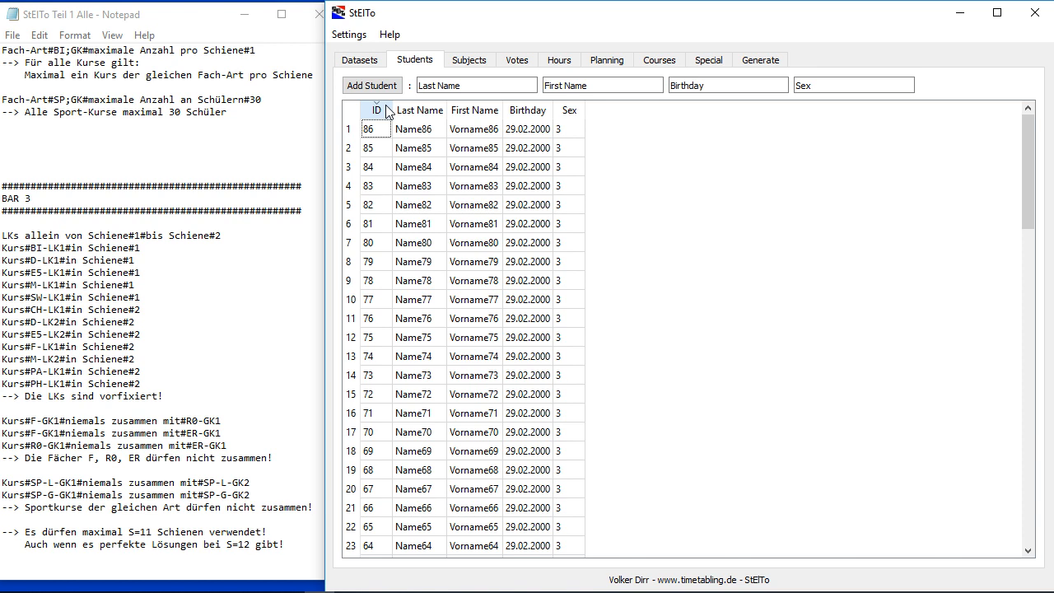
pyautogui.click(467, 61)
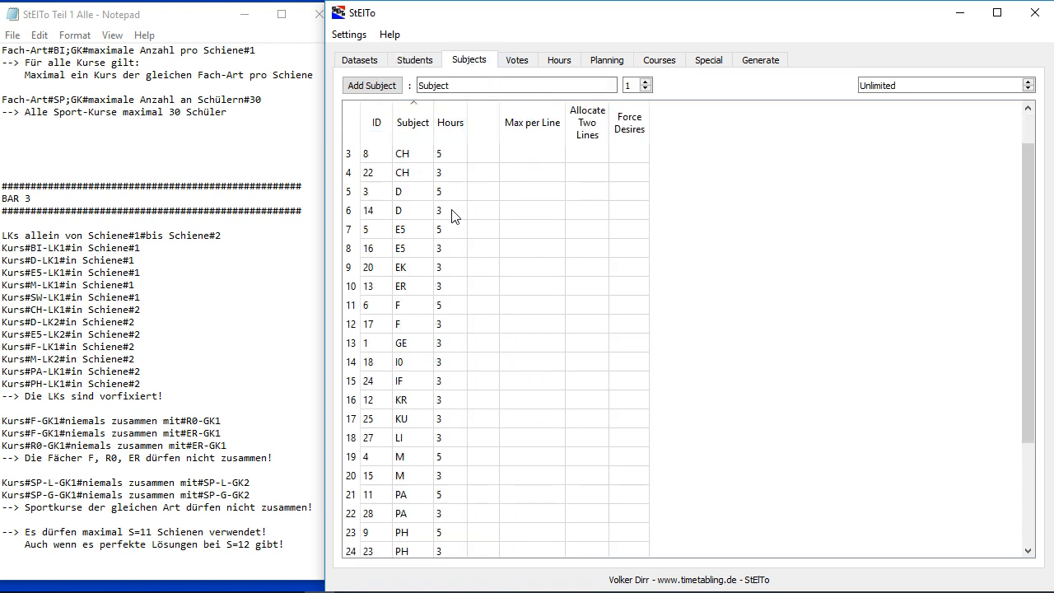
pyautogui.click(512, 64)
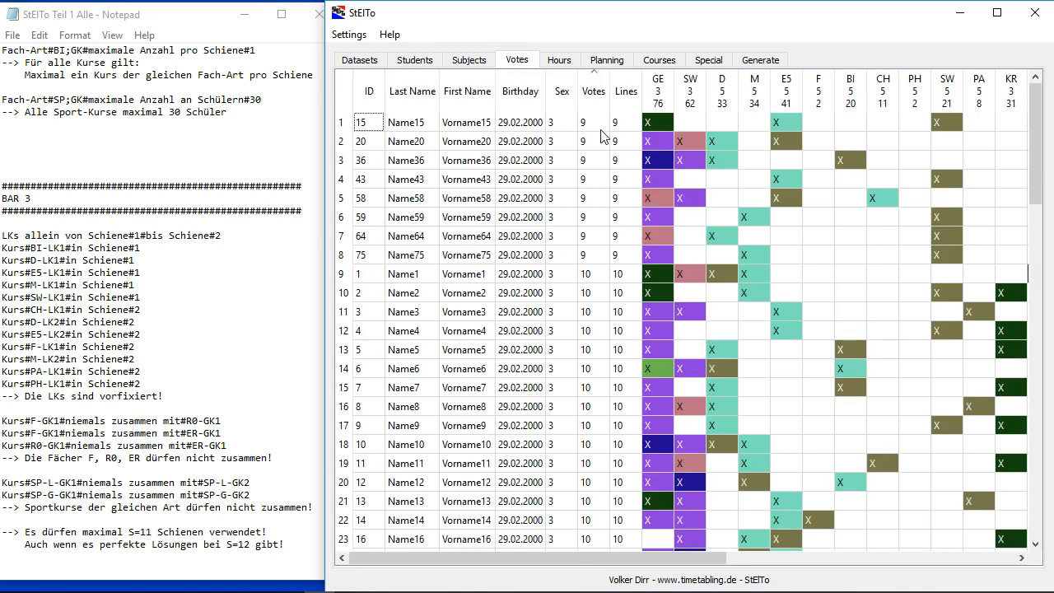
pyautogui.click(590, 98)
pyautogui.click(590, 97)
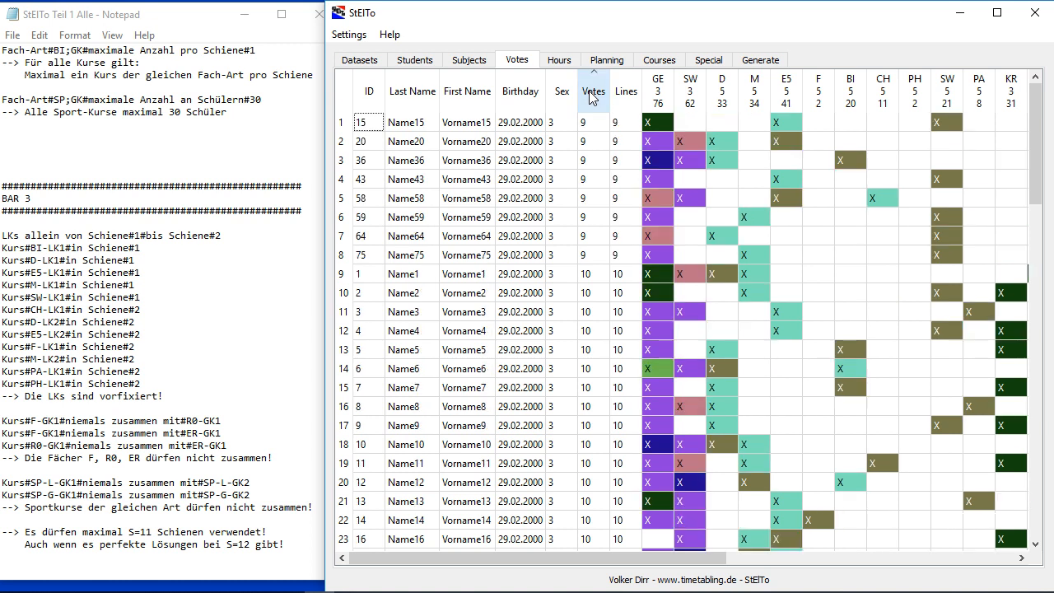
pyautogui.click(590, 97)
pyautogui.click(590, 97)
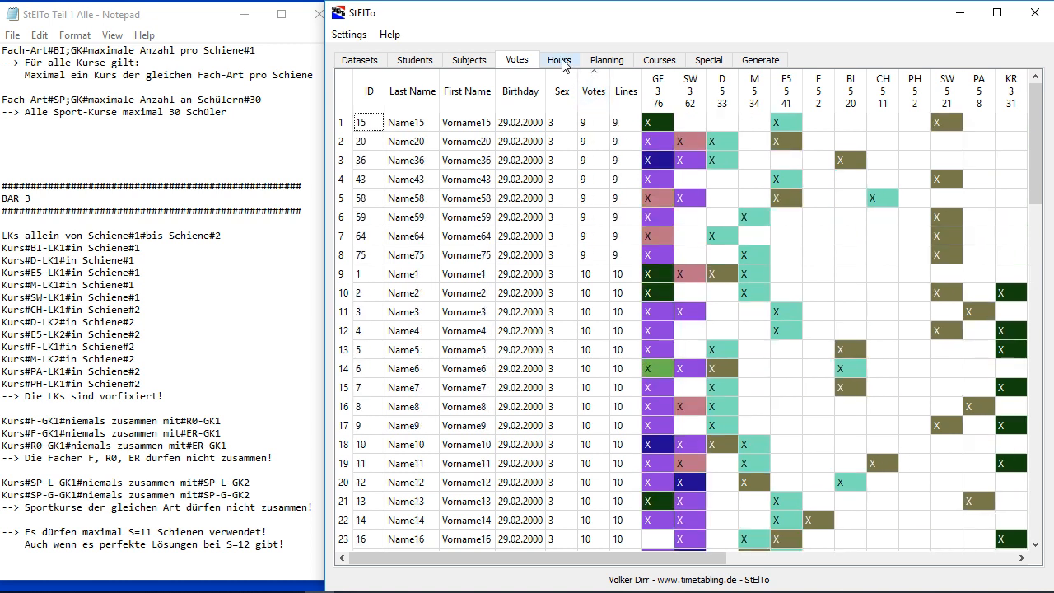
# Step: Check the hours settings and generate a first distribution for the BAR3 dataset
pyautogui.click(561, 62)
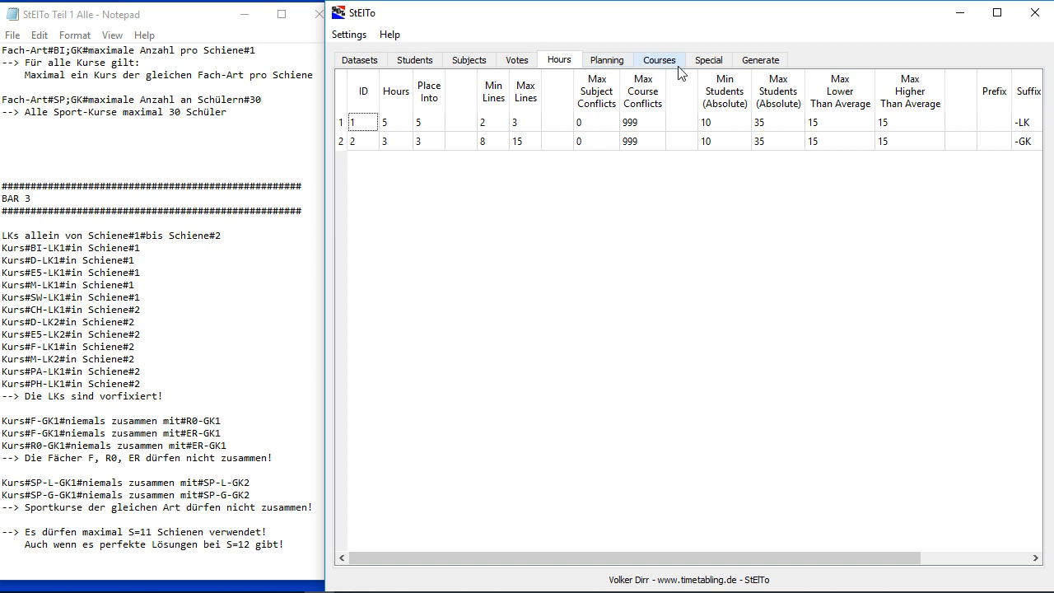
pyautogui.click(755, 64)
pyautogui.click(739, 130)
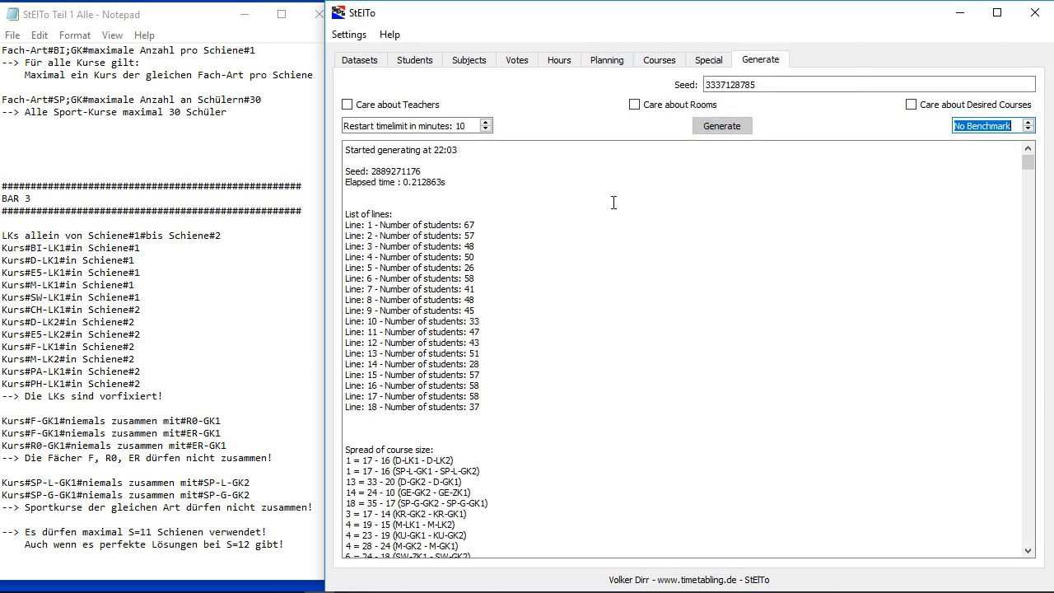
# Step: Limit the 5-hour subjects to at most 2 lines and the 3-hour subjects to at most 9, and generate the distribution
pyautogui.click(559, 60)
pyautogui.doubleClick(526, 124)
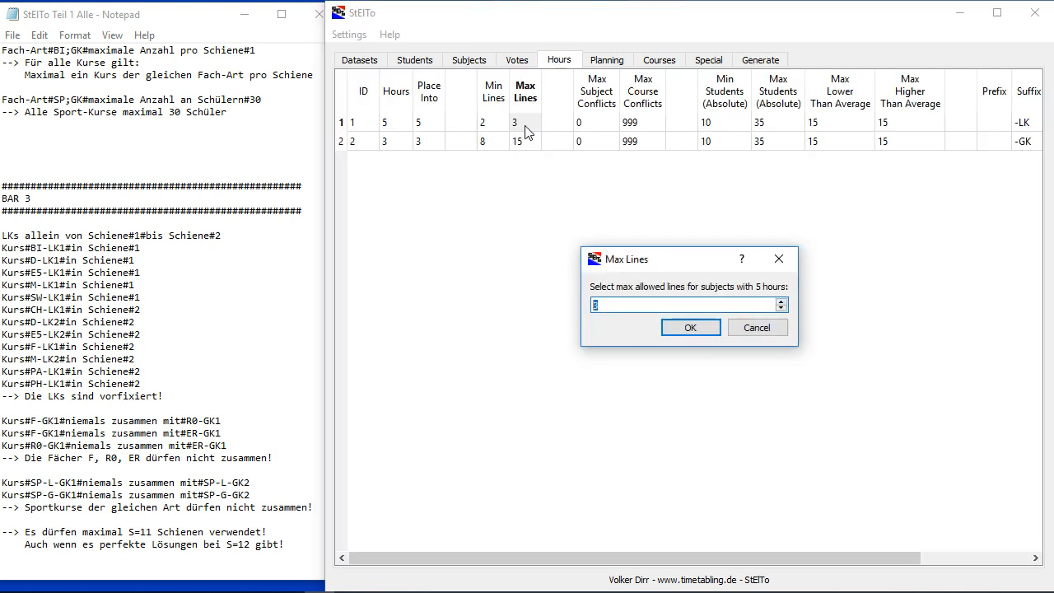
pyautogui.click(699, 327)
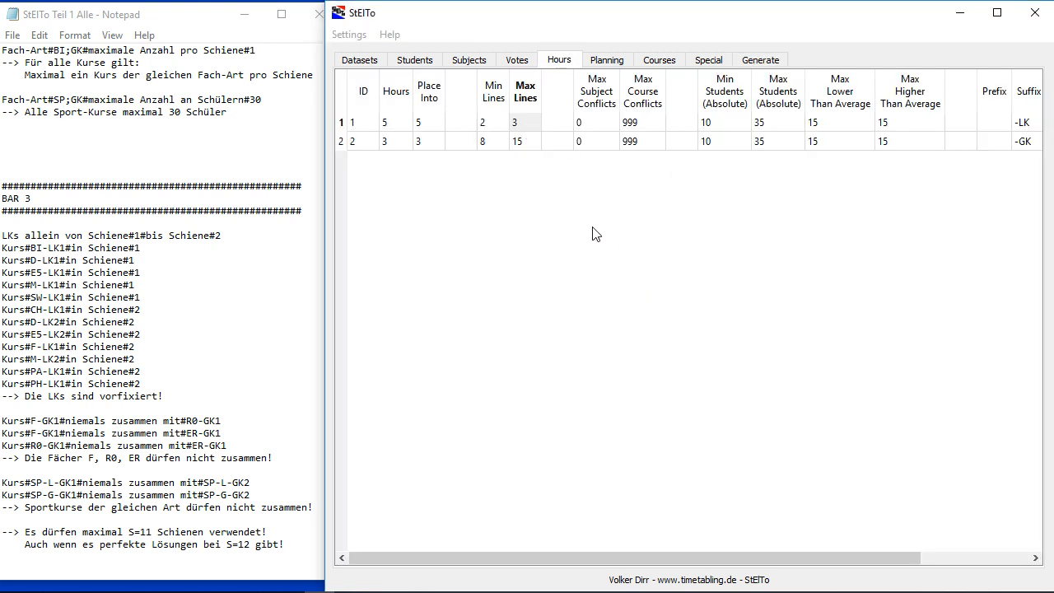
pyautogui.doubleClick(529, 141)
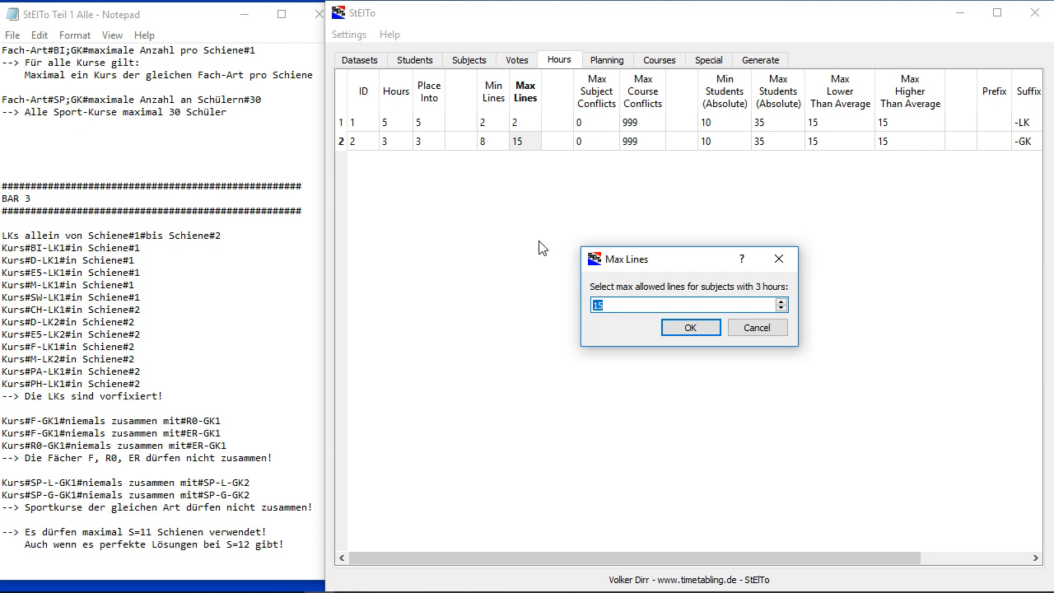
pyautogui.write('8')
pyautogui.click(692, 330)
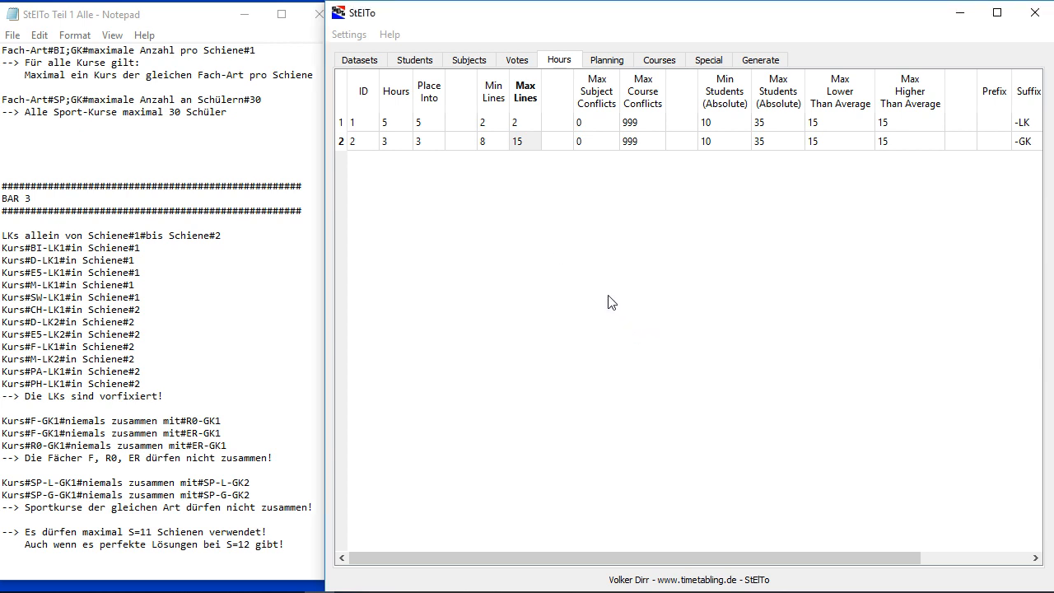
pyautogui.click(761, 60)
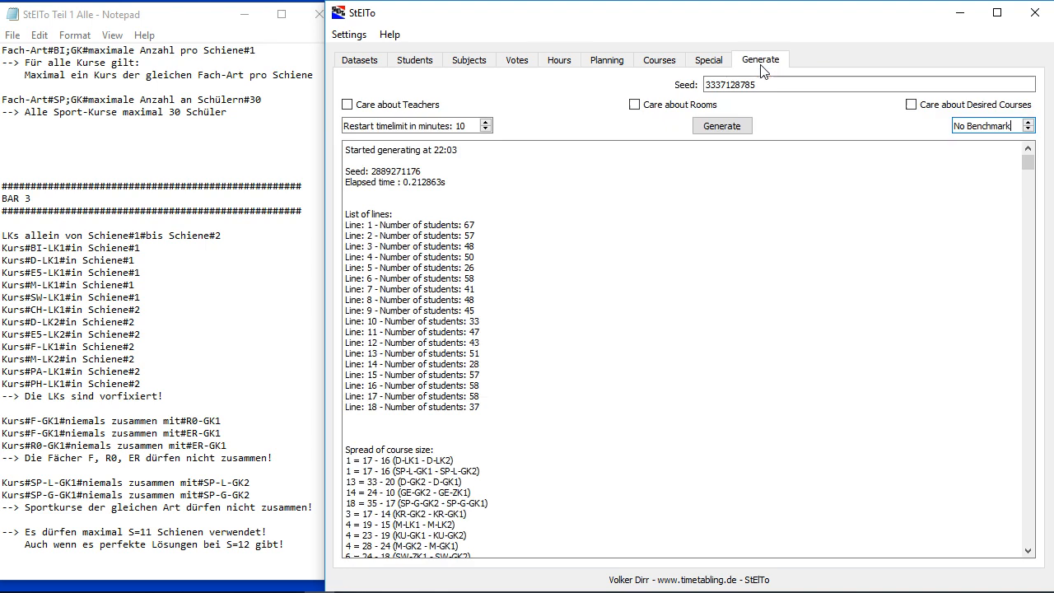
pyautogui.click(723, 127)
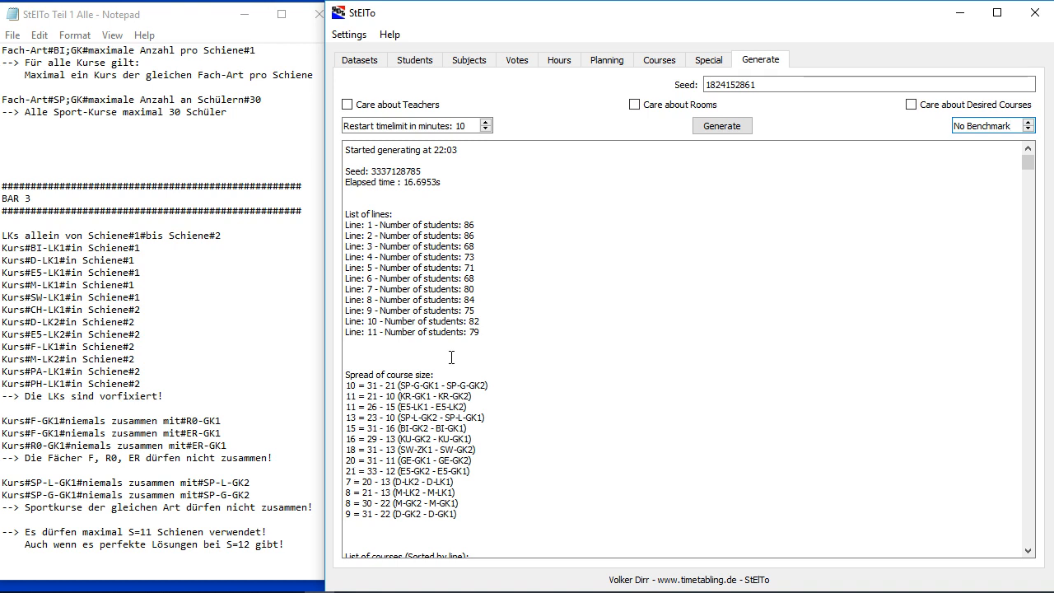
# Step: Set both the maximum lower and the maximum higher than average to 3 for the 3-hour subjects
pyautogui.click(559, 65)
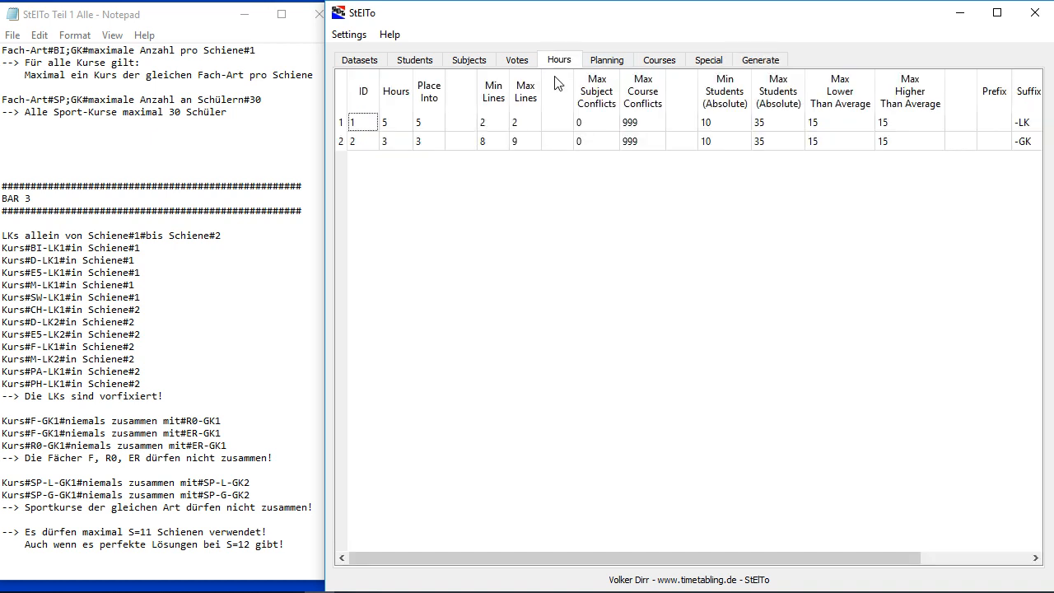
pyautogui.doubleClick(839, 145)
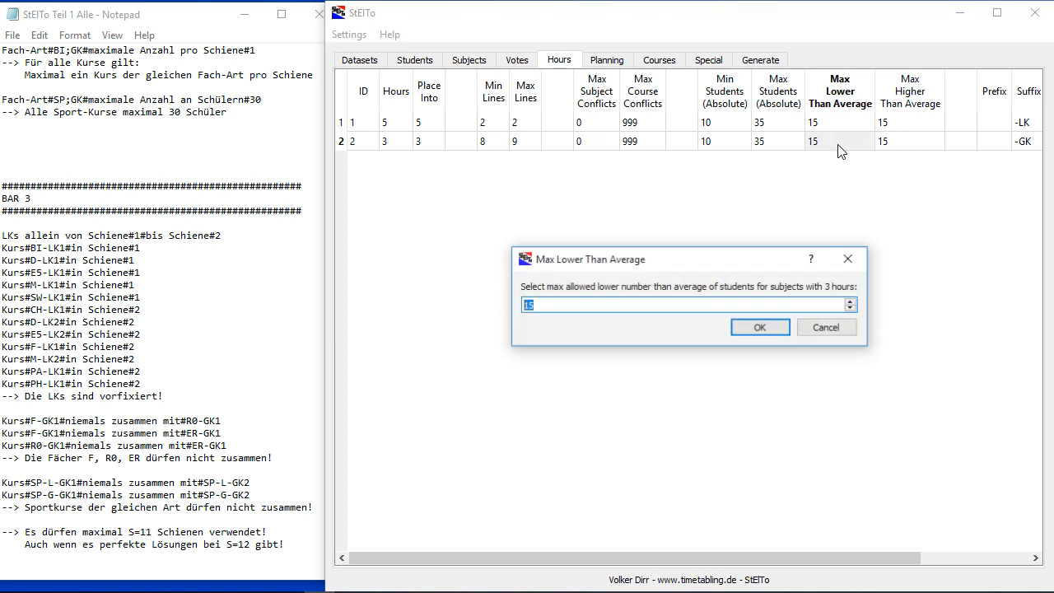
pyautogui.click(770, 327)
pyautogui.doubleClick(895, 145)
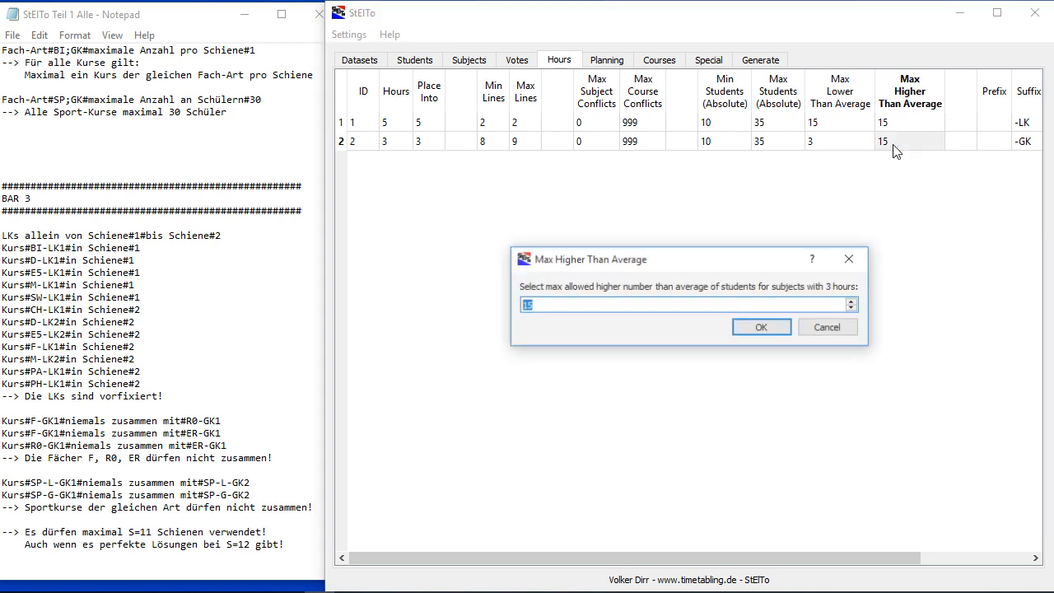
pyautogui.click(771, 327)
# Step: Set both the maximum lower and the maximum higher than average to 3 for the 5-hour subjects and generate the distribution
pyautogui.doubleClick(819, 123)
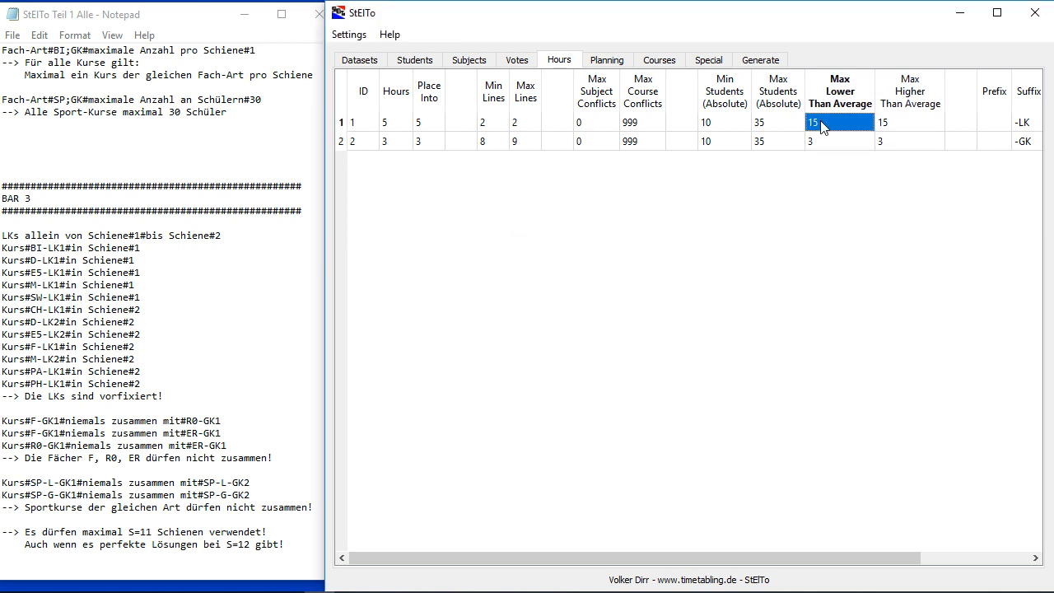
pyautogui.click(777, 329)
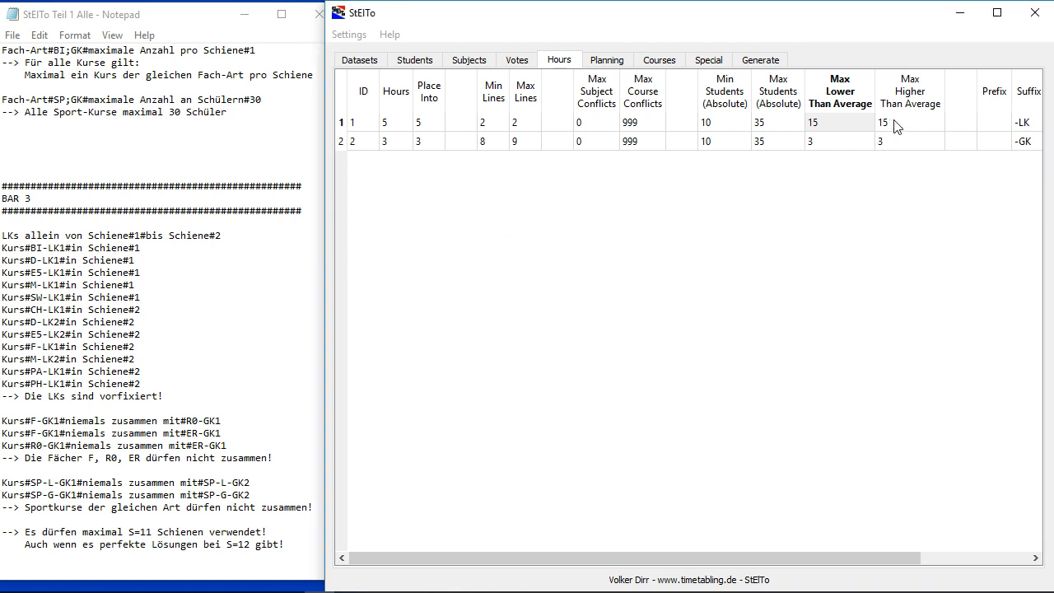
pyautogui.doubleClick(884, 123)
pyautogui.write('3')
pyautogui.click(763, 328)
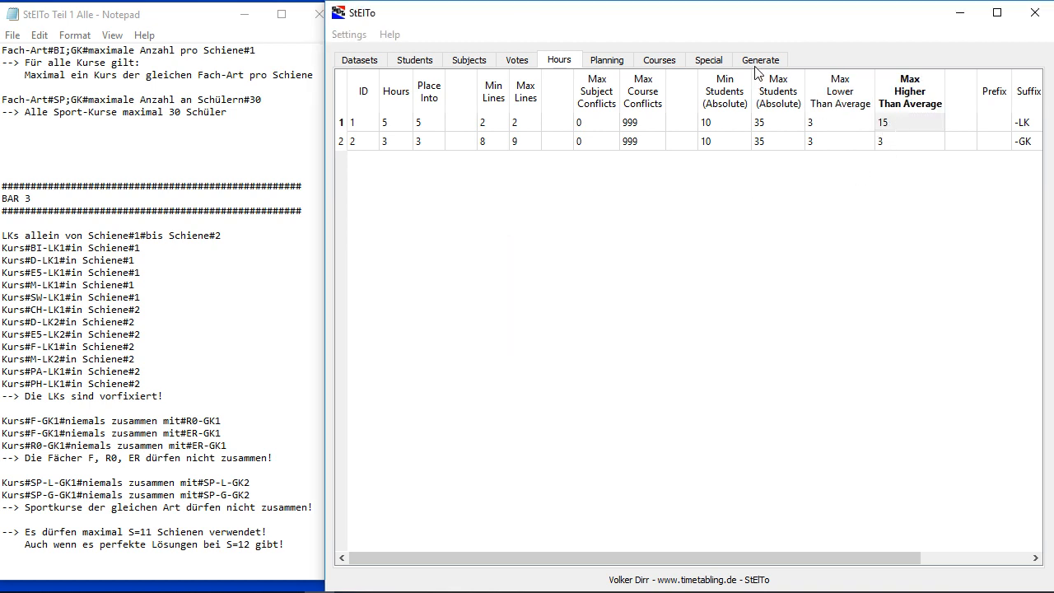
pyautogui.click(762, 61)
pyautogui.click(722, 126)
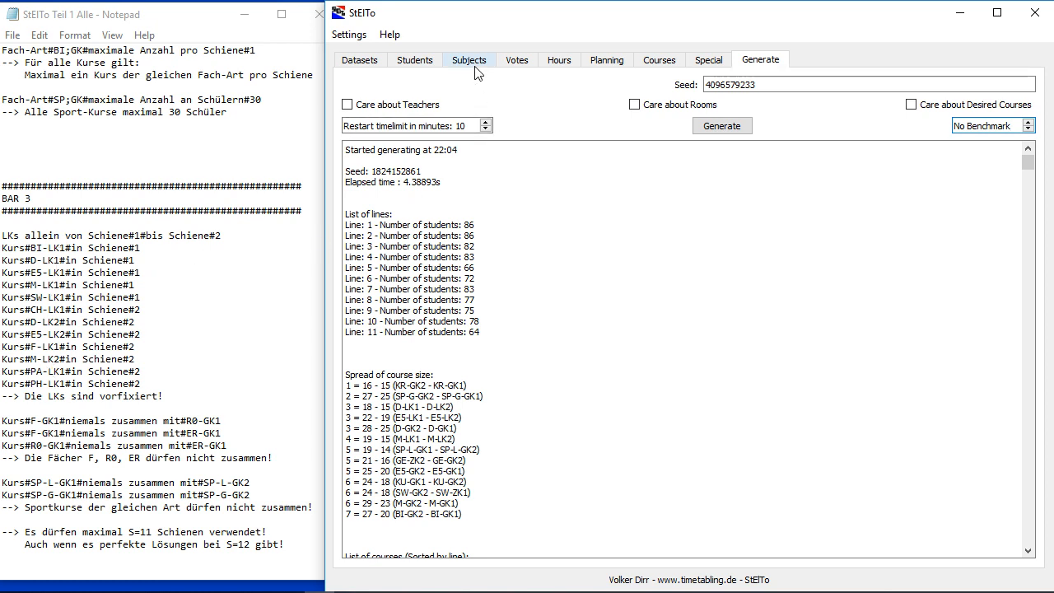
# Step: Sort the course list by hours in descending order so that the 5-hour courses come first
pyautogui.click(429, 66)
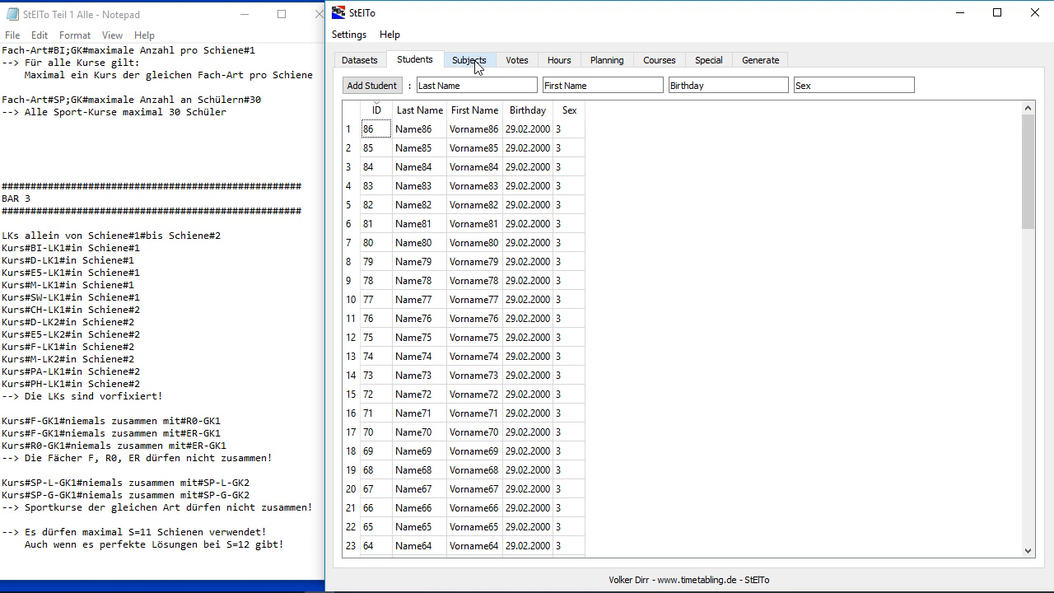
pyautogui.click(624, 71)
pyautogui.click(660, 61)
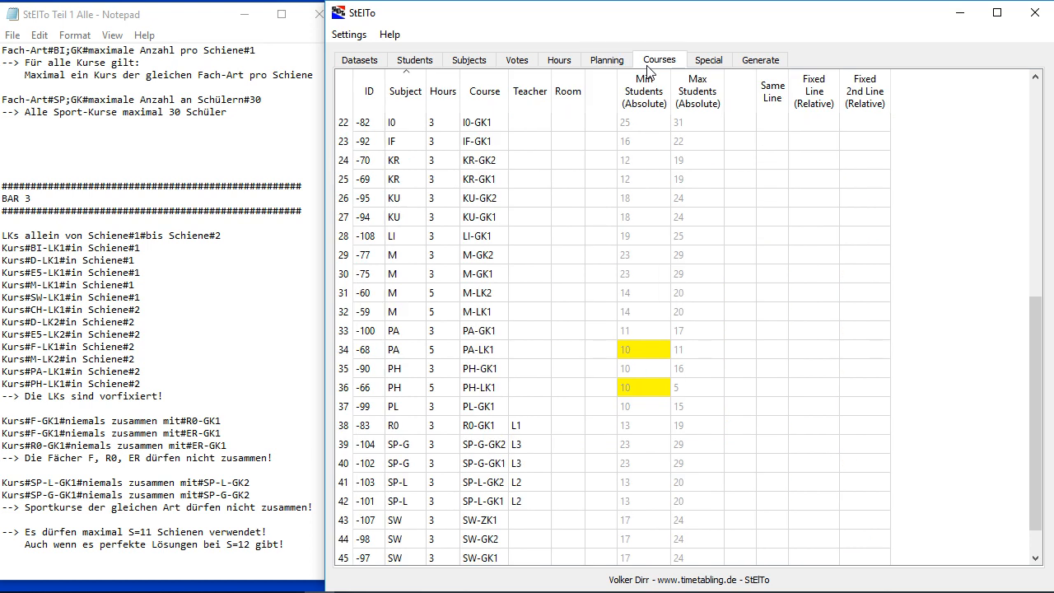
pyautogui.click(445, 88)
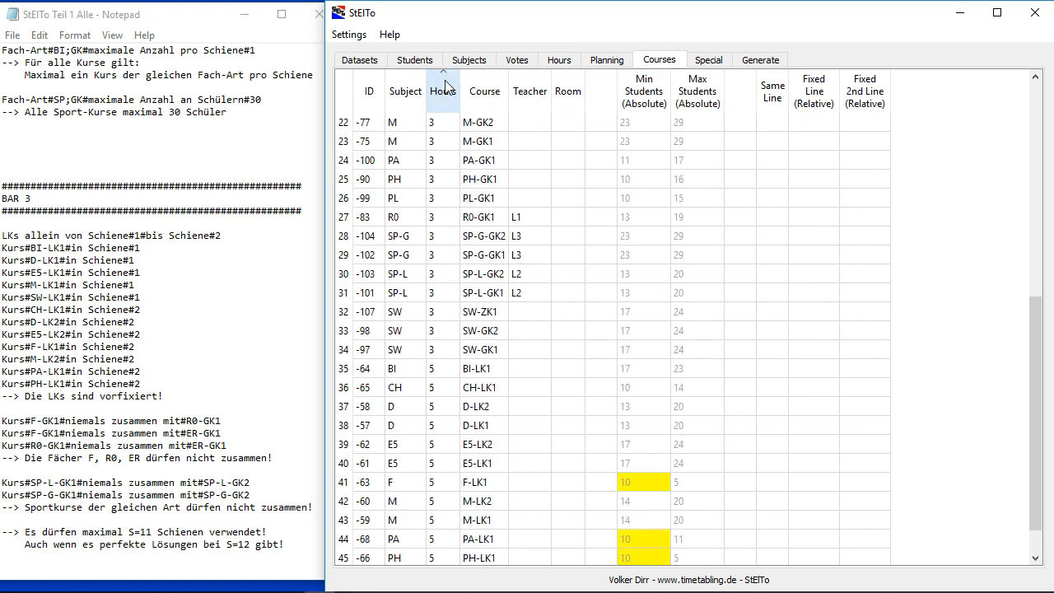
pyautogui.click(445, 87)
pyautogui.click(445, 104)
pyautogui.click(445, 104)
pyautogui.scroll(7, 453, 182)
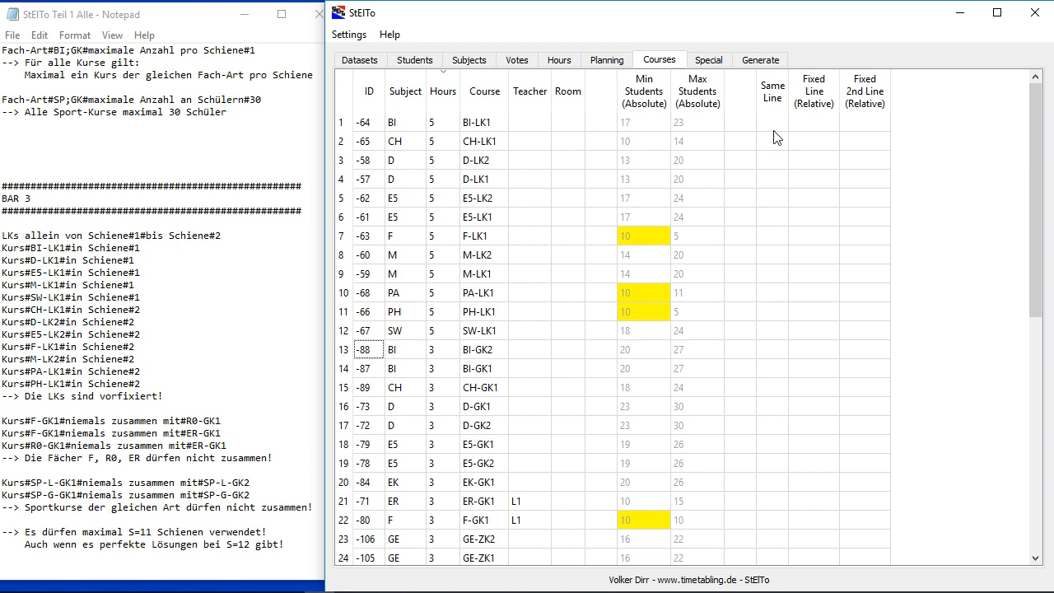
# Step: Fix the courses BI-LK1, D-LK1, E5-LK1 and M-LK1 in relative line 1
pyautogui.doubleClick(810, 123)
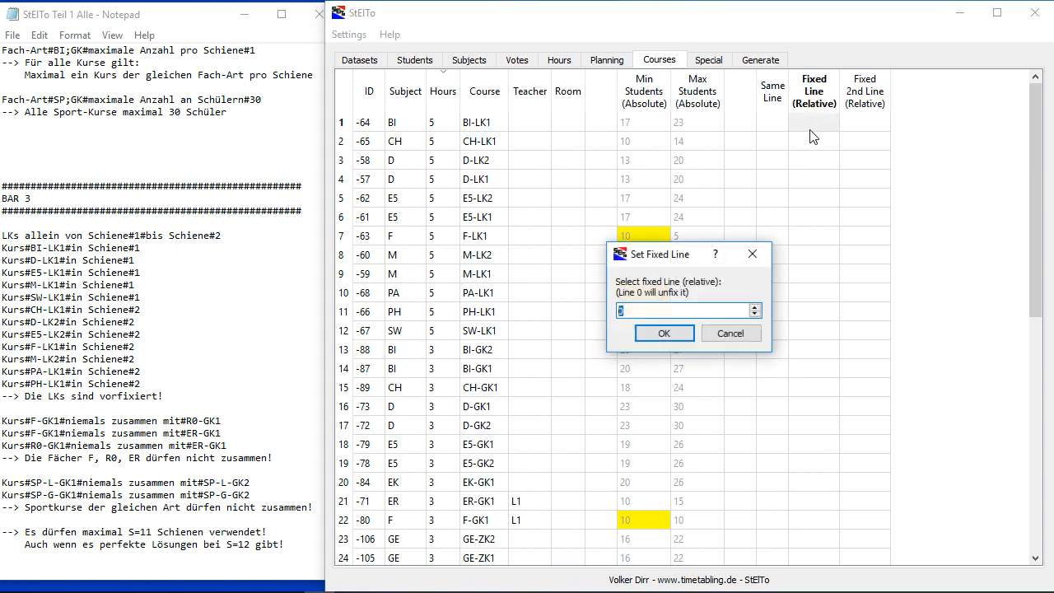
pyautogui.click(668, 332)
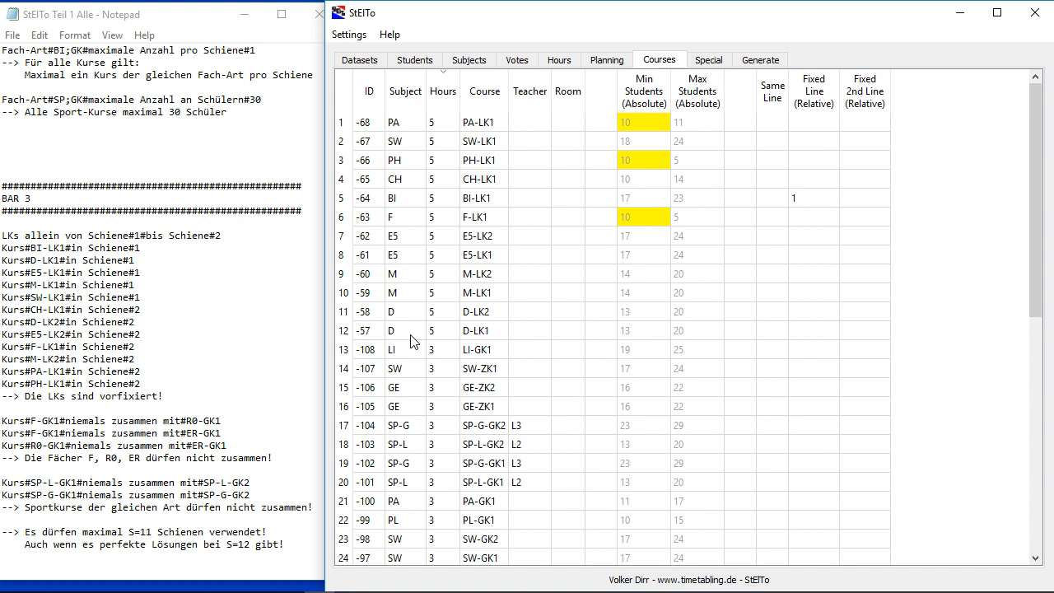
pyautogui.doubleClick(818, 336)
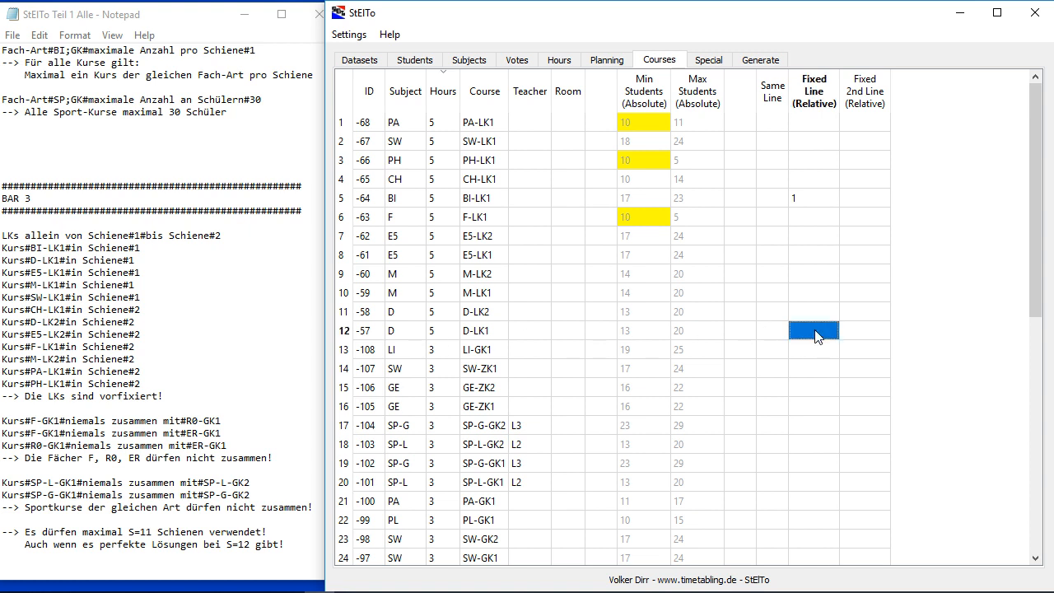
pyautogui.click(729, 332)
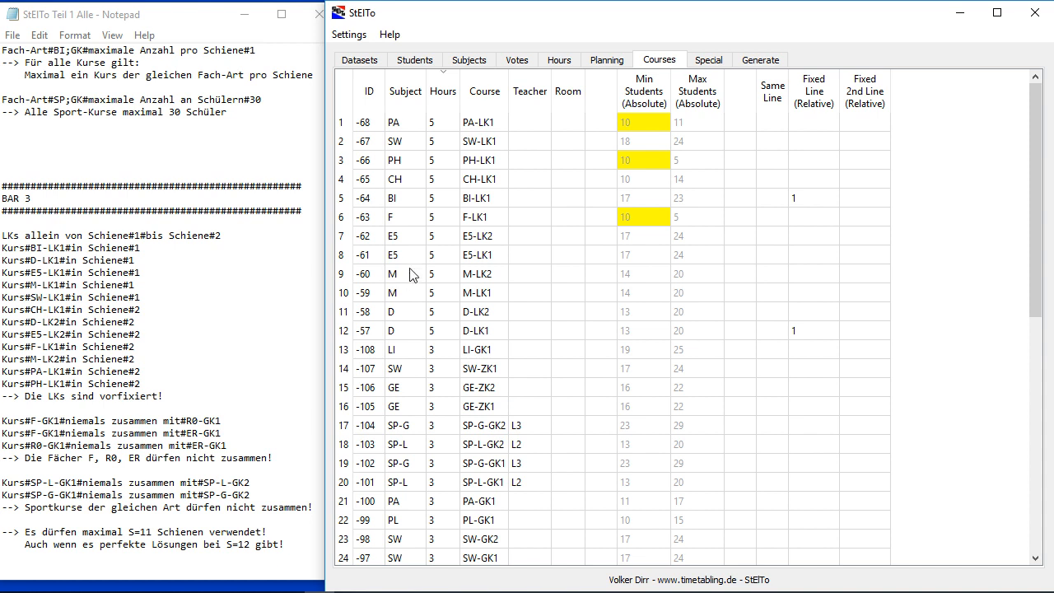
pyautogui.doubleClick(808, 258)
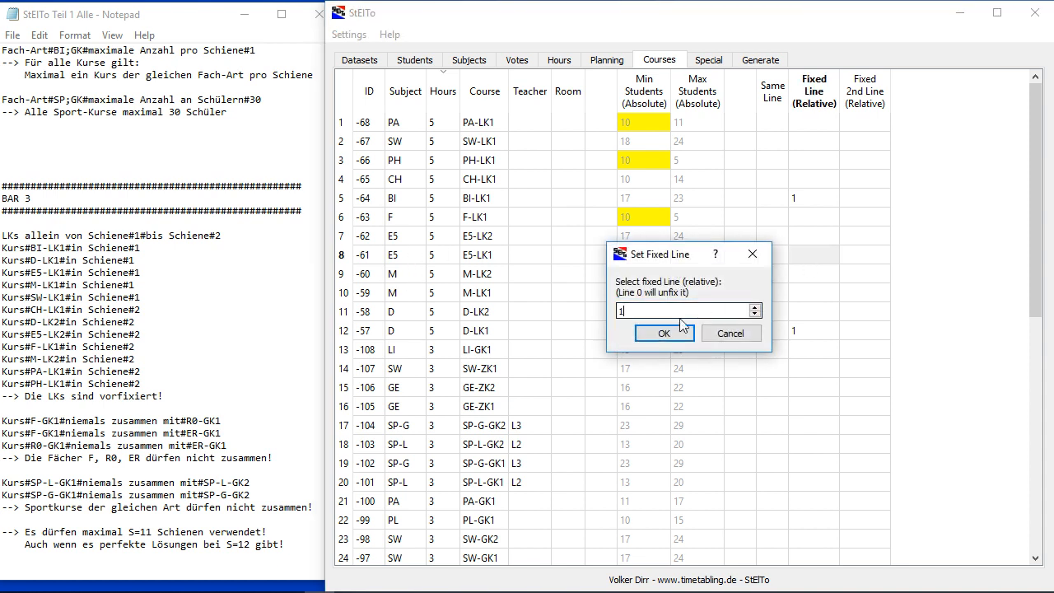
pyautogui.click(664, 333)
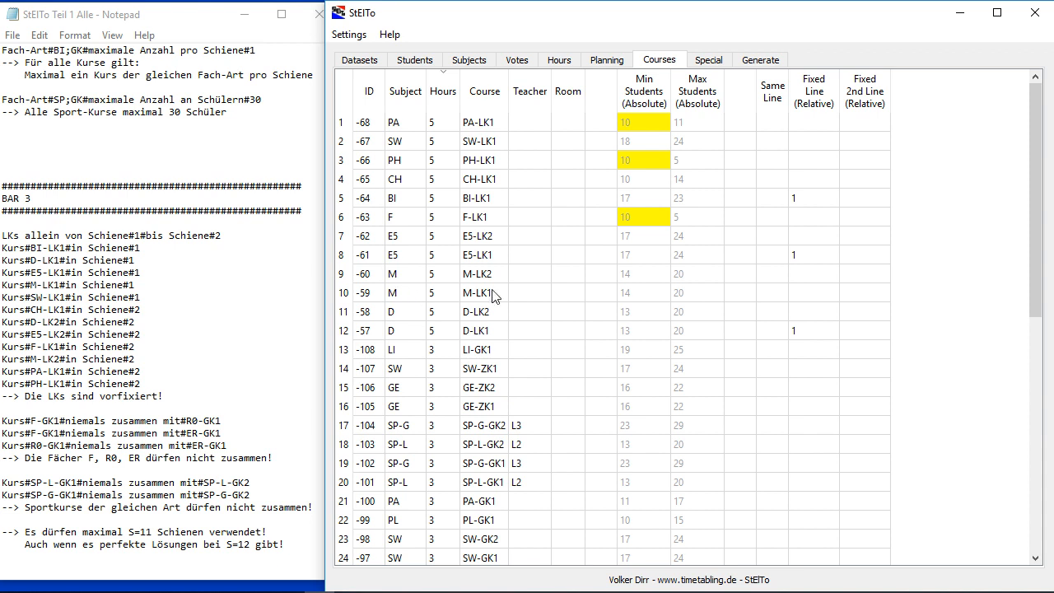
pyautogui.doubleClick(809, 293)
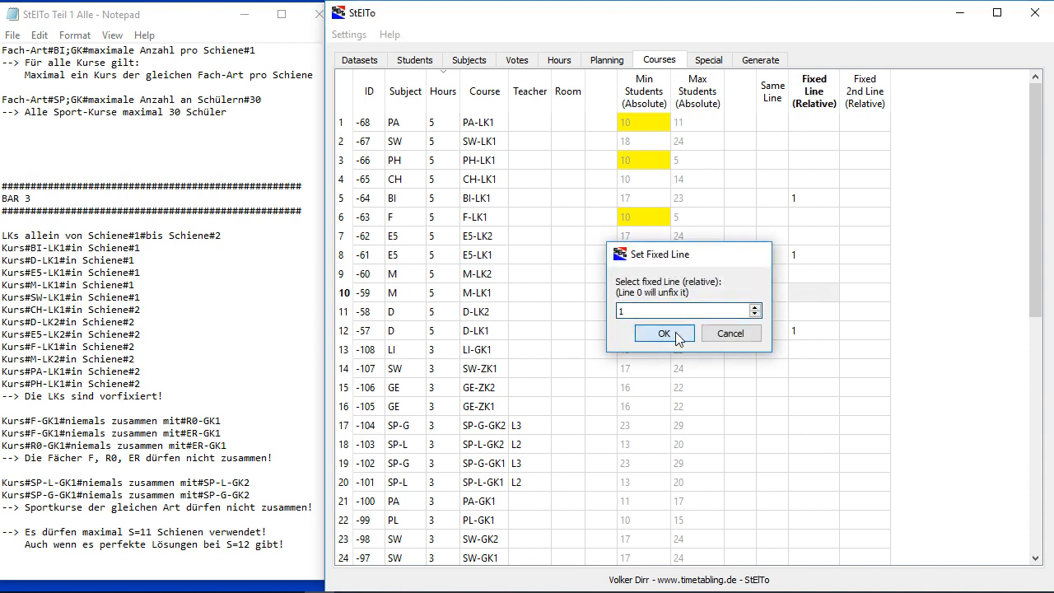
pyautogui.click(665, 332)
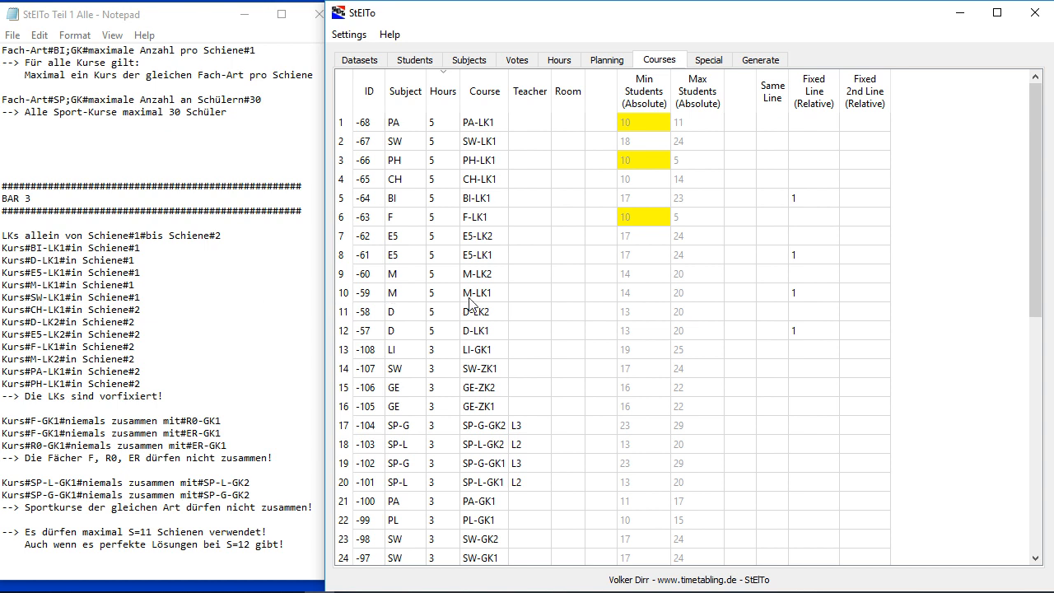
# Step: Fix the courses SW-LK1 and CH-LK1 in relative line 1
pyautogui.doubleClick(812, 142)
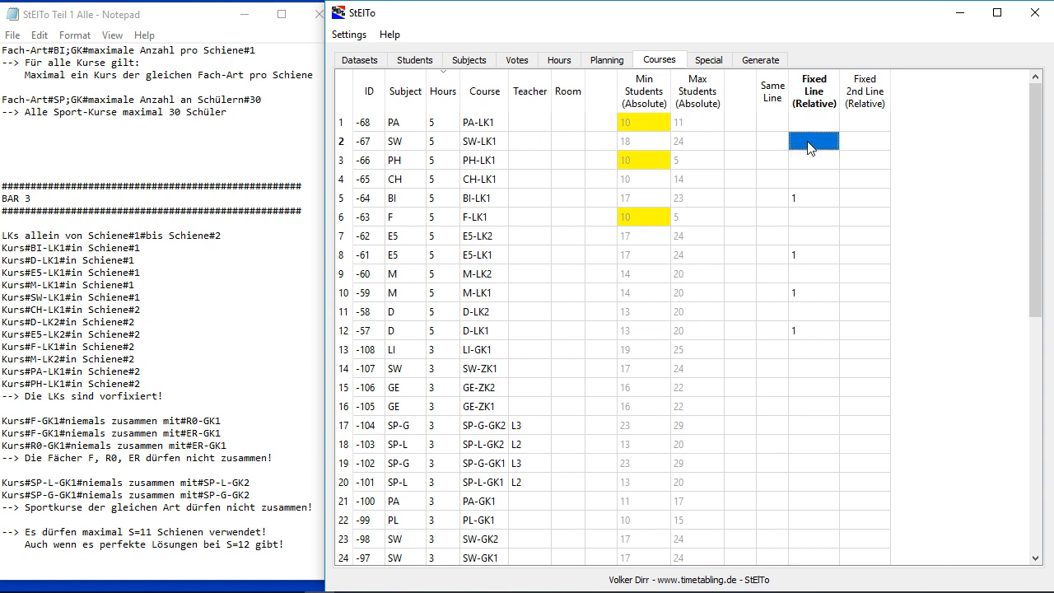
pyautogui.click(664, 333)
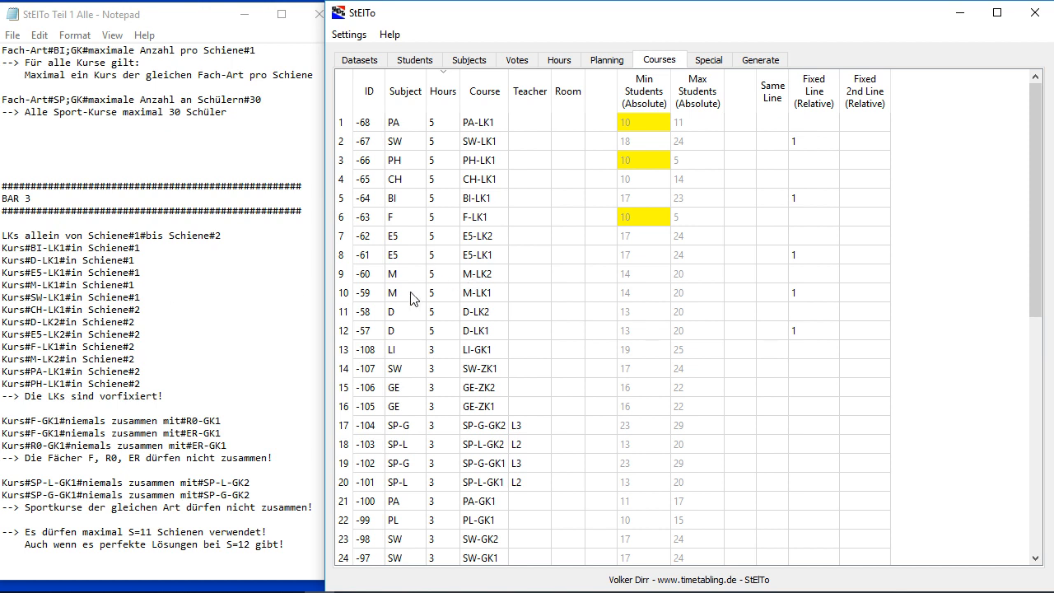
pyautogui.doubleClick(816, 180)
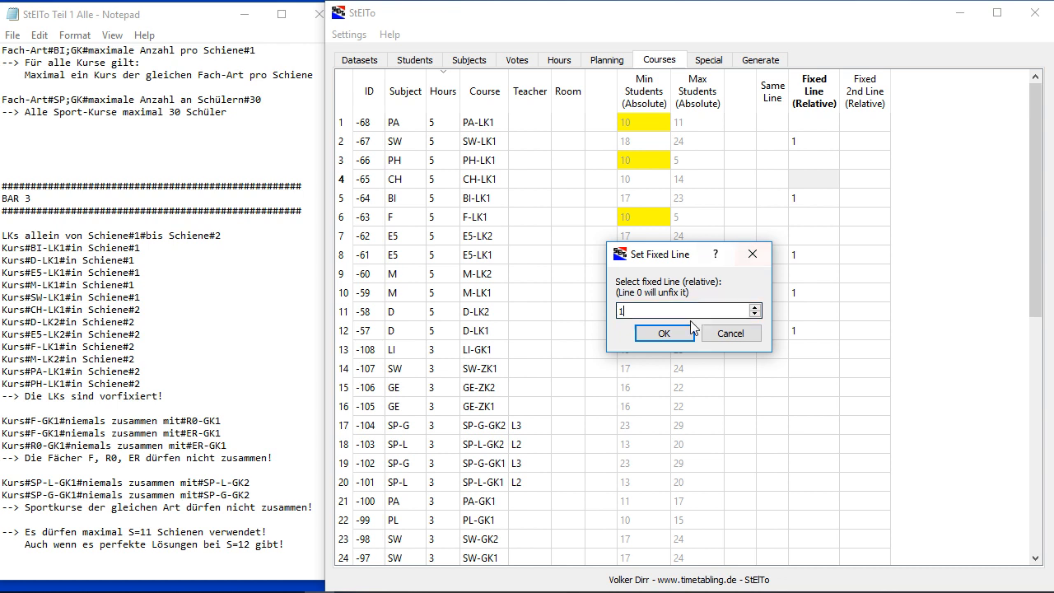
pyautogui.click(666, 332)
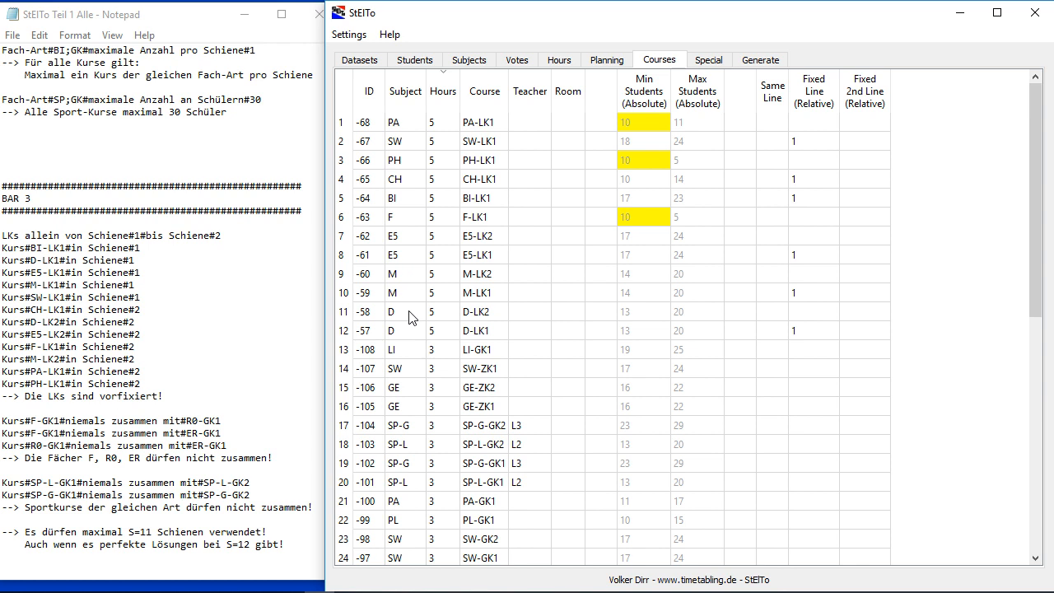
# Step: Fix the courses D-LK2 and E5-LK2 in relative line 2
pyautogui.click(820, 350)
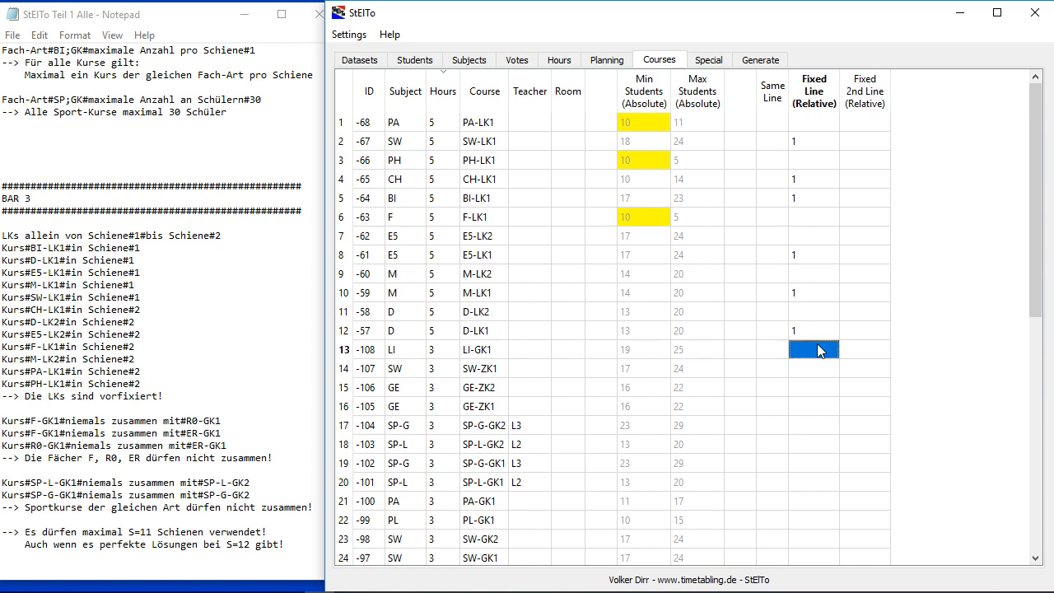
pyautogui.click(812, 311)
pyautogui.click(810, 308)
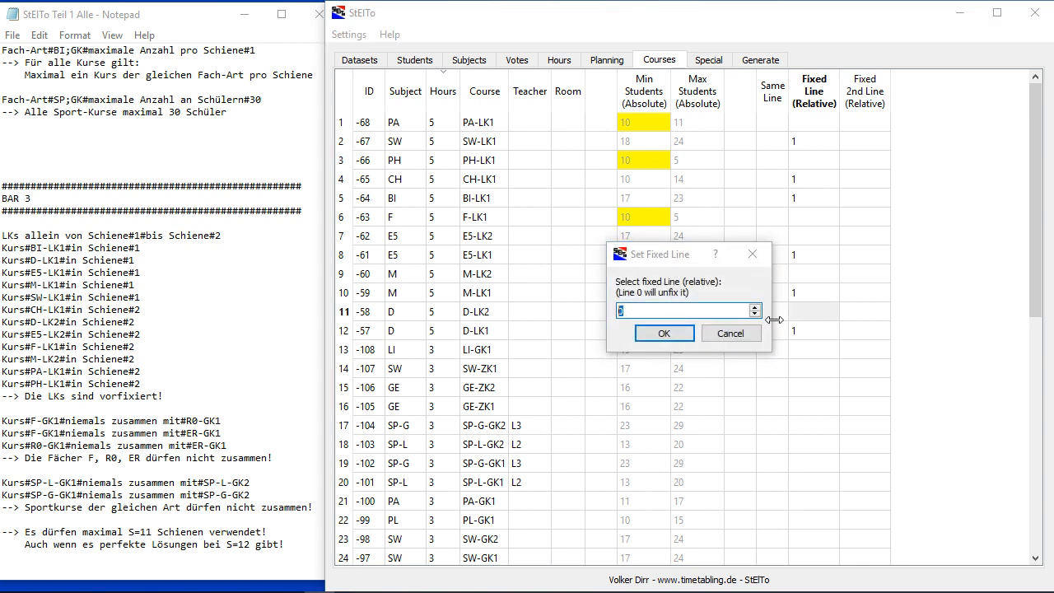
pyautogui.write('2')
pyautogui.click(664, 333)
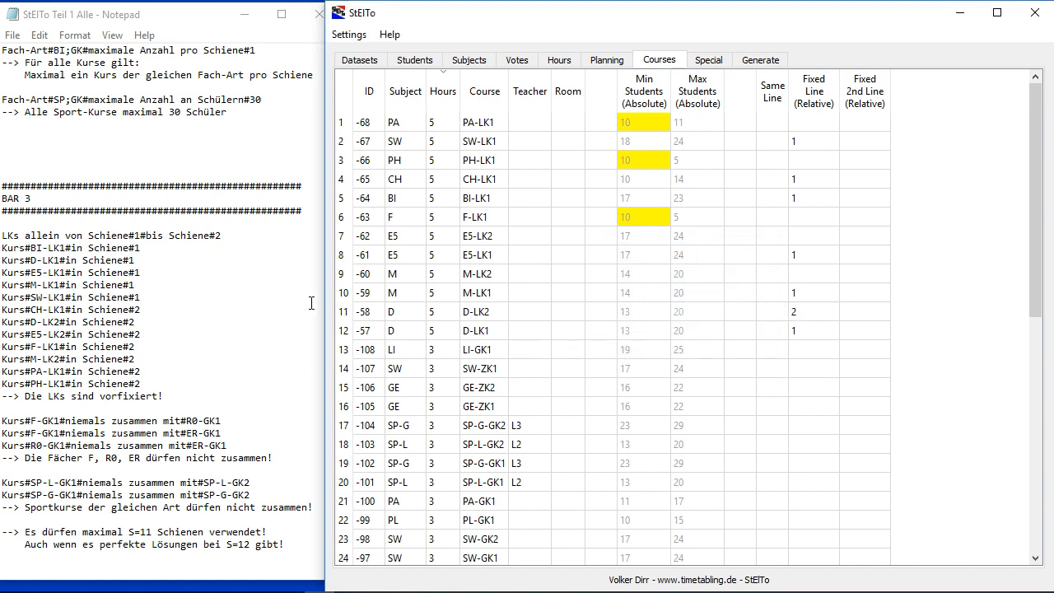
pyautogui.click(812, 236)
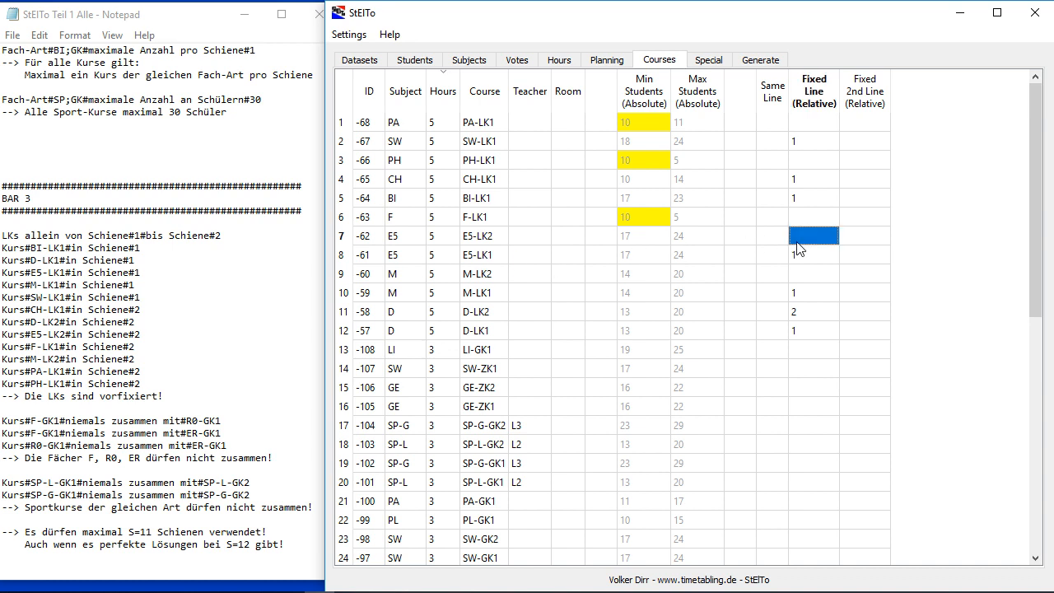
pyautogui.click(811, 235)
pyautogui.click(666, 333)
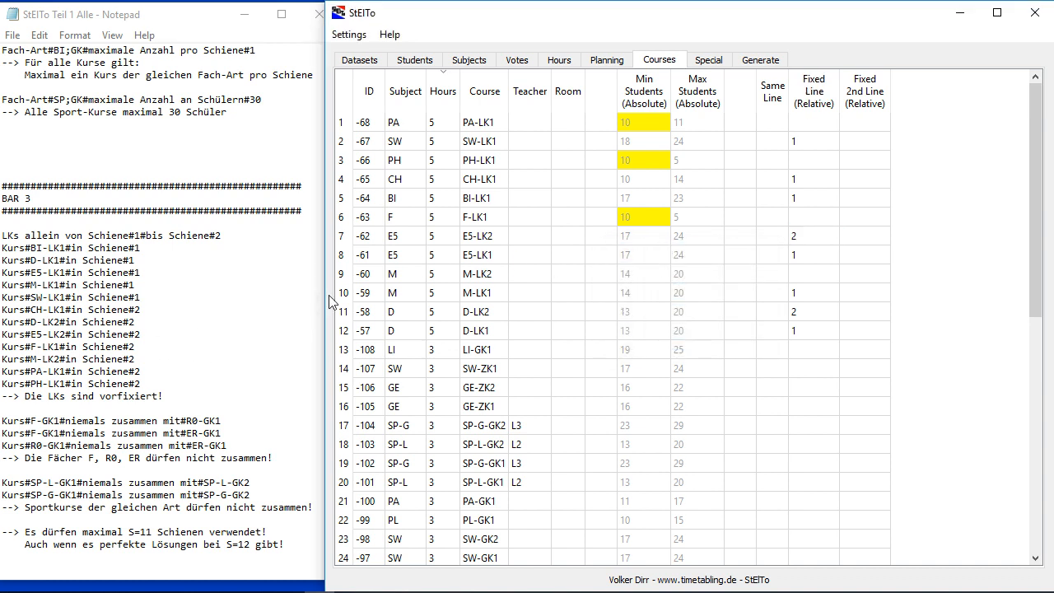
# Step: Fix the courses F-LK1 and M-LK2 in relative line 2
pyautogui.click(810, 217)
pyautogui.click(810, 217)
pyautogui.write('2')
pyautogui.click(655, 333)
pyautogui.doubleClick(810, 273)
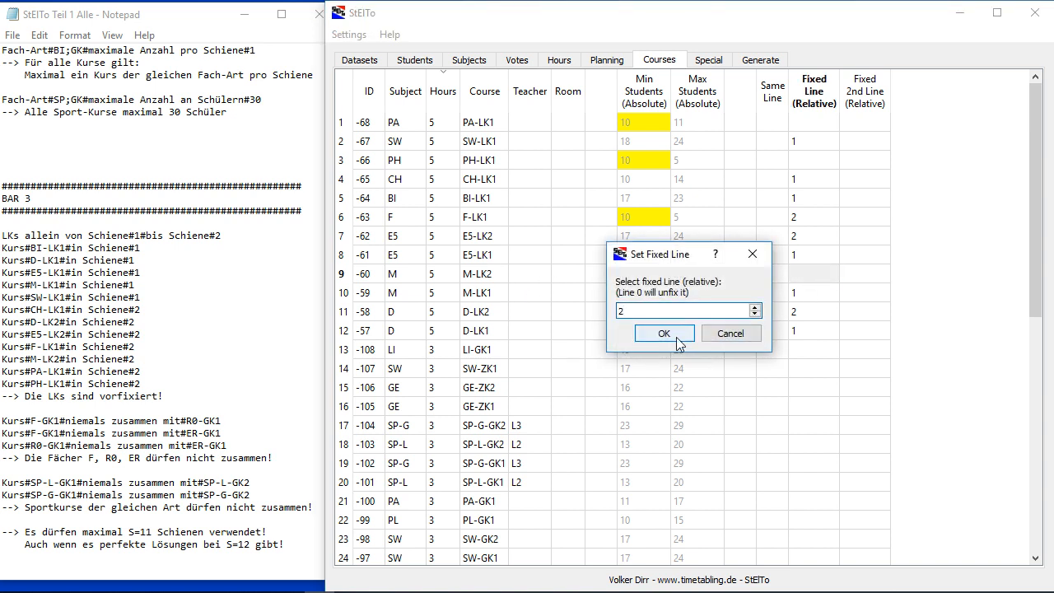
pyautogui.click(678, 340)
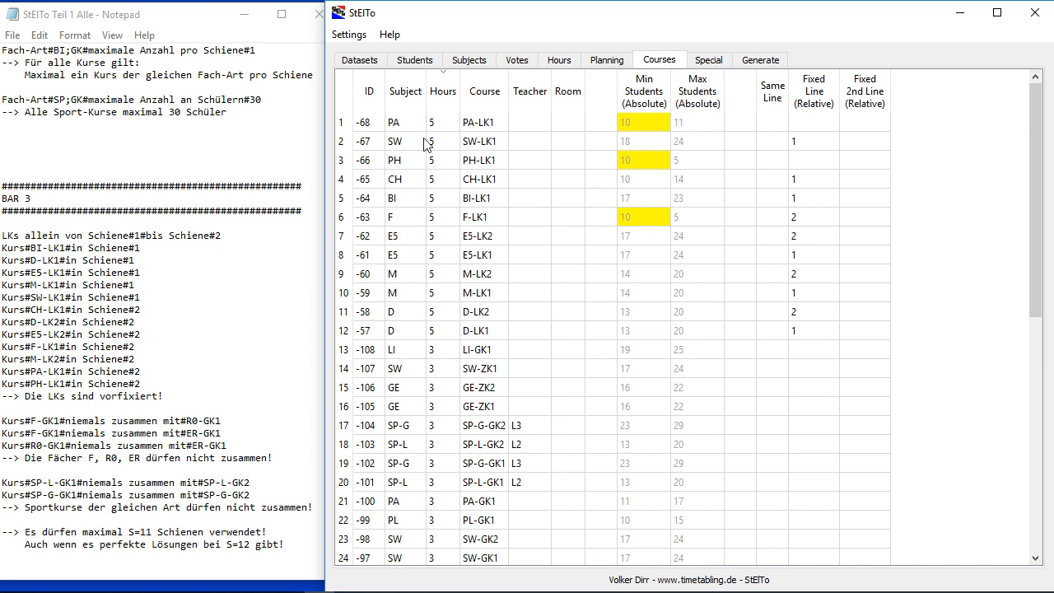
# Step: Fix the courses PA-LK1 and PH-LK1 in relative line 2 and generate the distribution
pyautogui.doubleClick(807, 123)
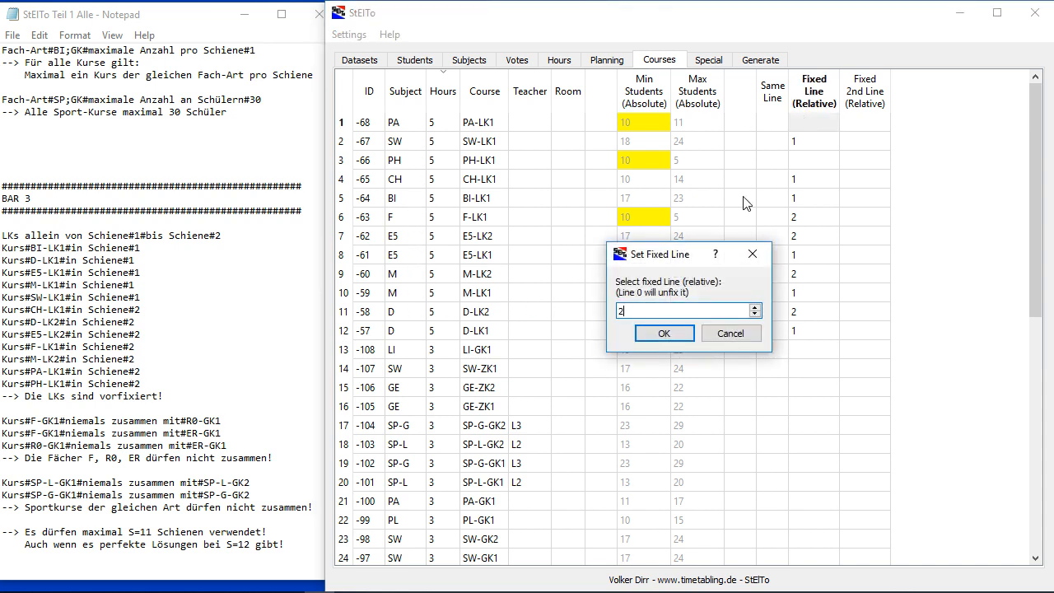
pyautogui.click(666, 332)
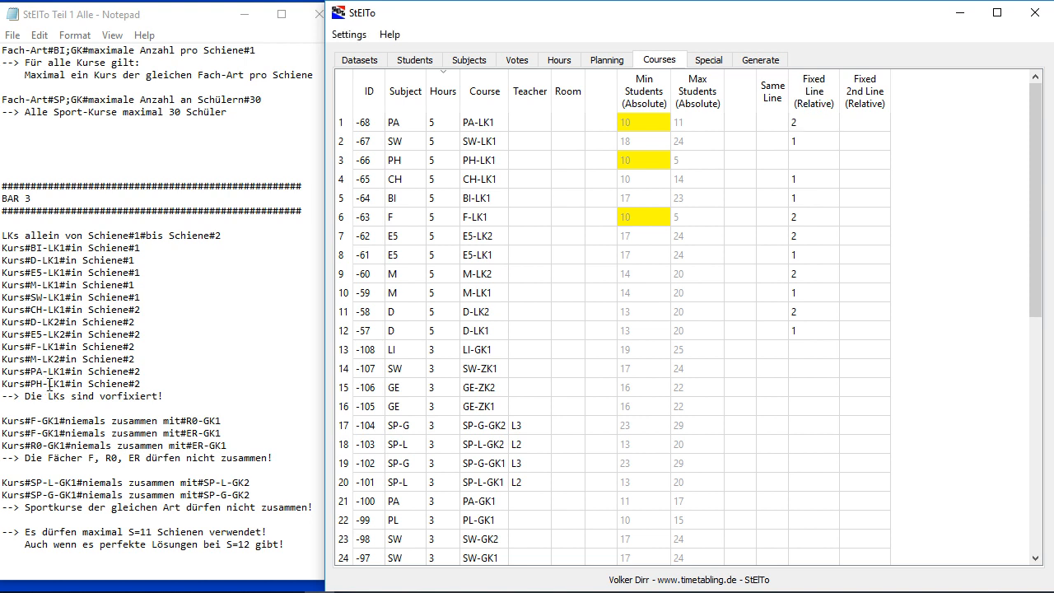
pyautogui.doubleClick(812, 161)
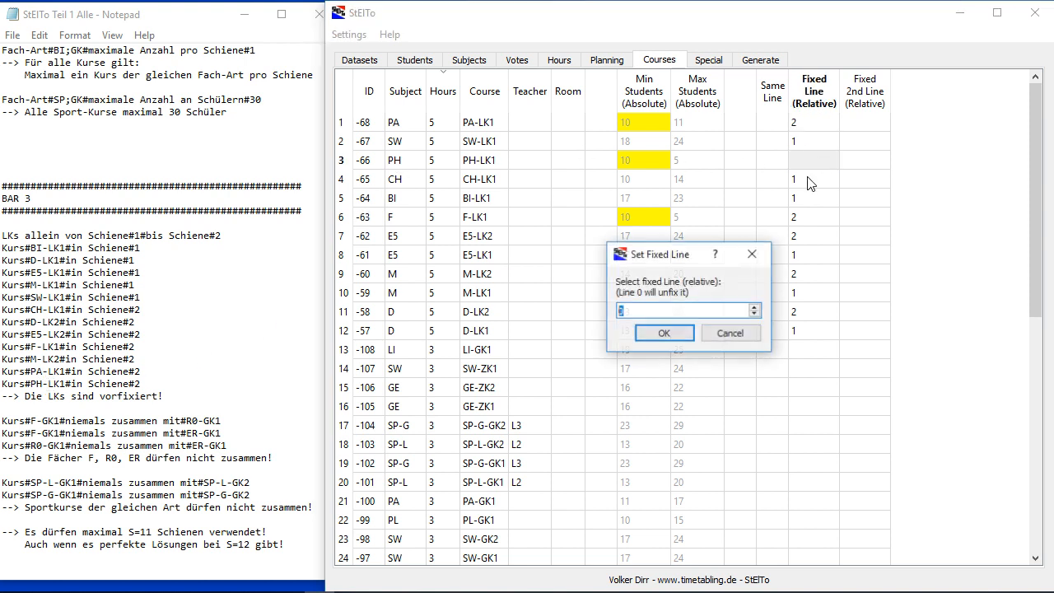
pyautogui.click(665, 332)
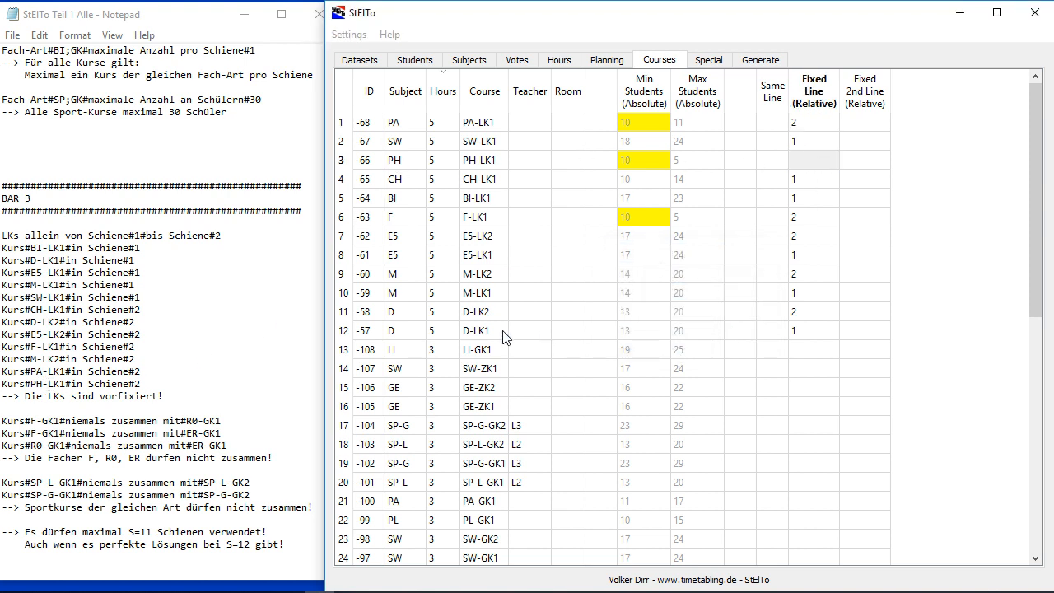
pyautogui.click(759, 59)
pyautogui.click(733, 134)
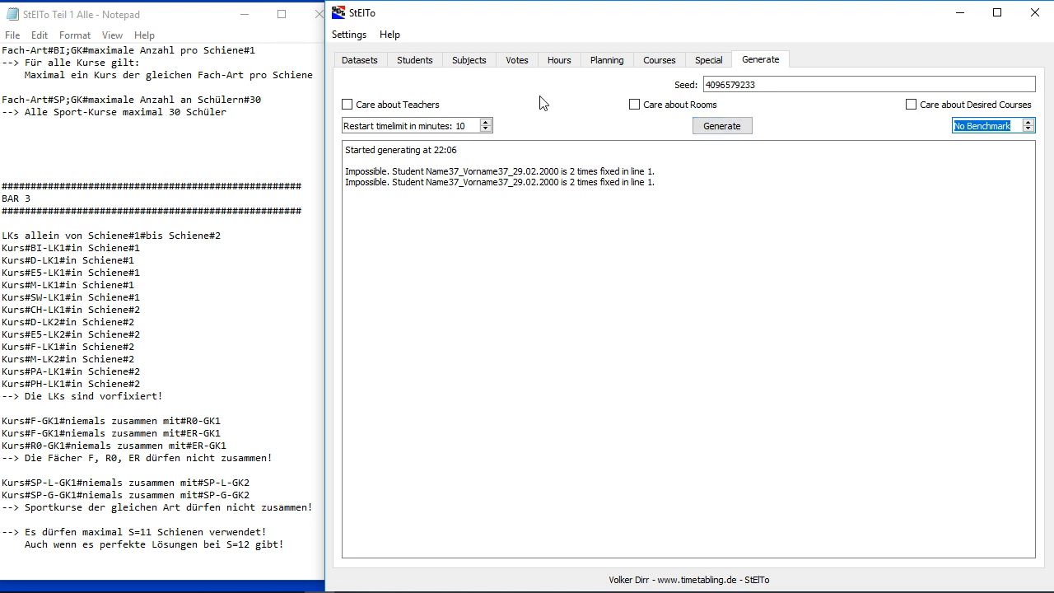
# Step: Sort the courses by fixed relative line in descending order and fix the course CH-LK1 in relative line 2
pyautogui.click(557, 63)
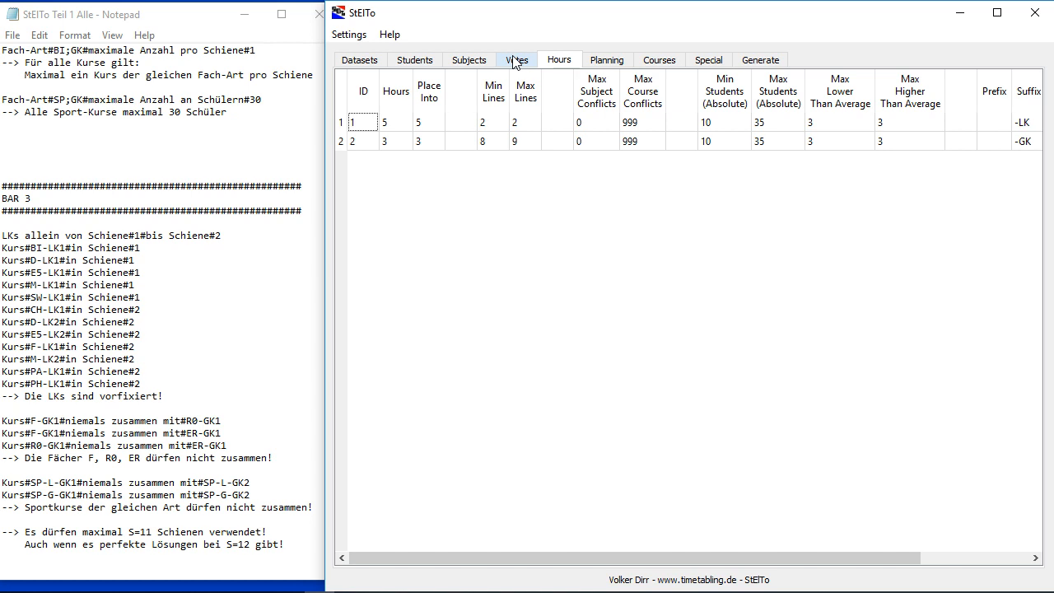
pyautogui.click(659, 62)
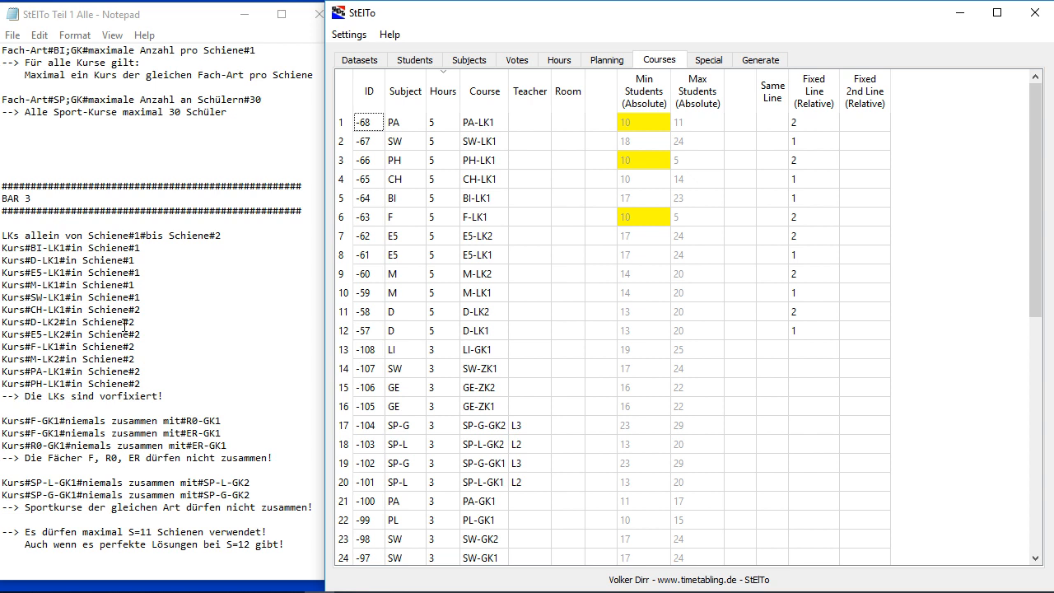
pyautogui.click(814, 91)
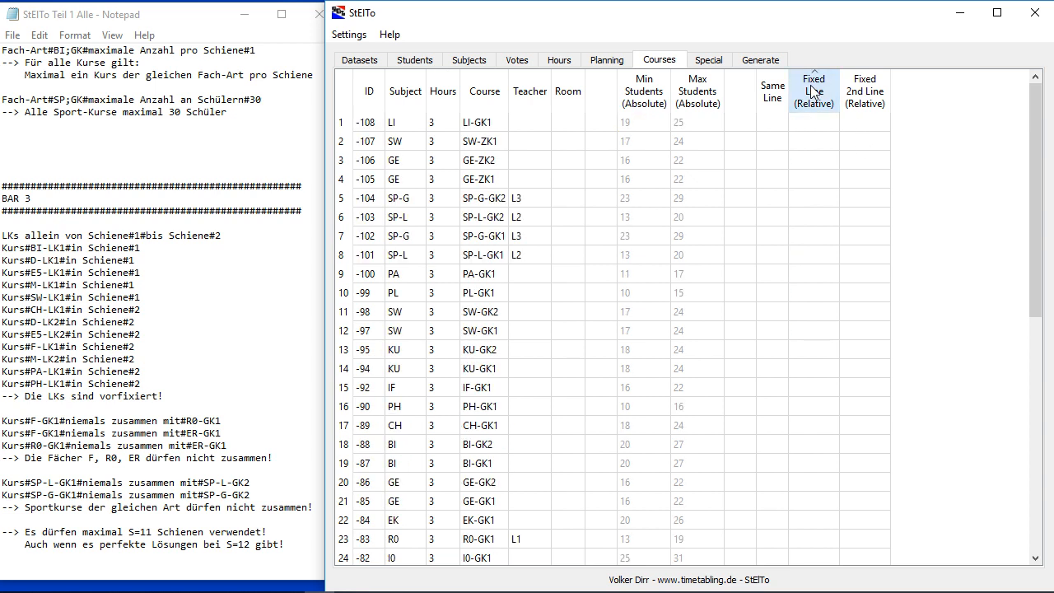
pyautogui.click(814, 90)
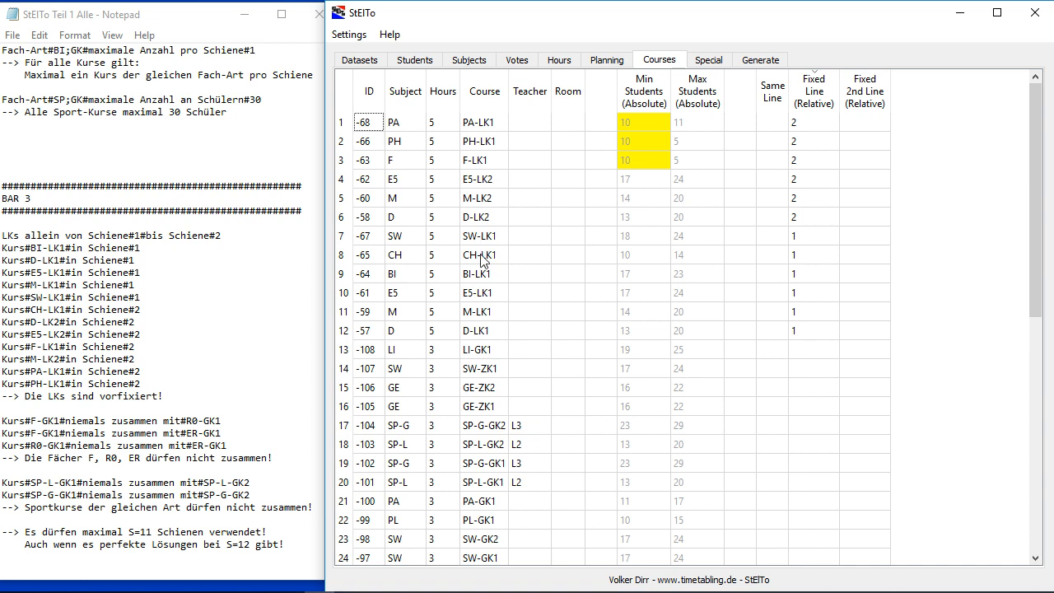
pyautogui.doubleClick(795, 260)
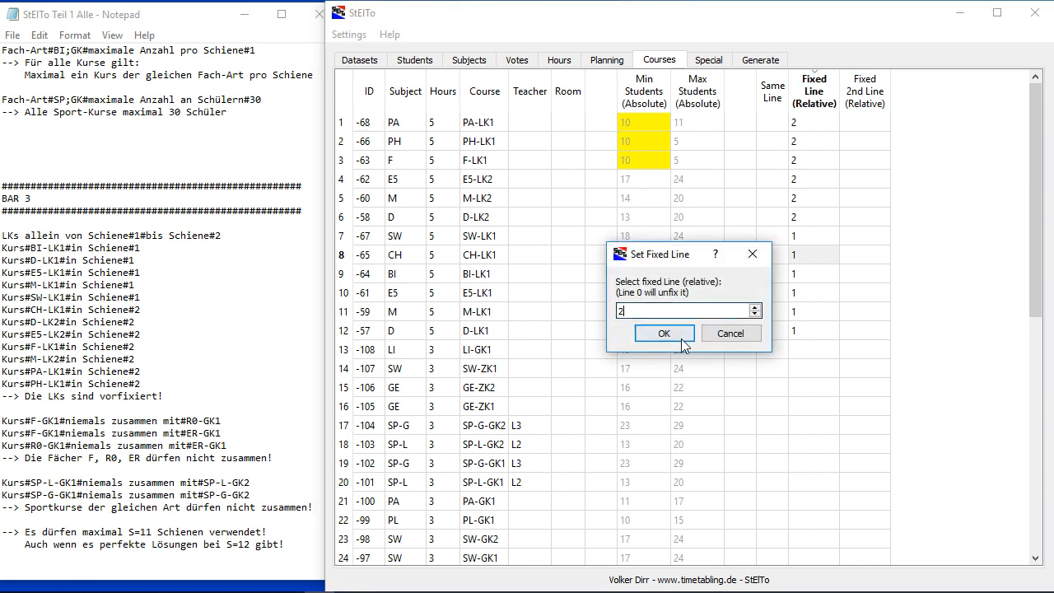
pyautogui.click(669, 335)
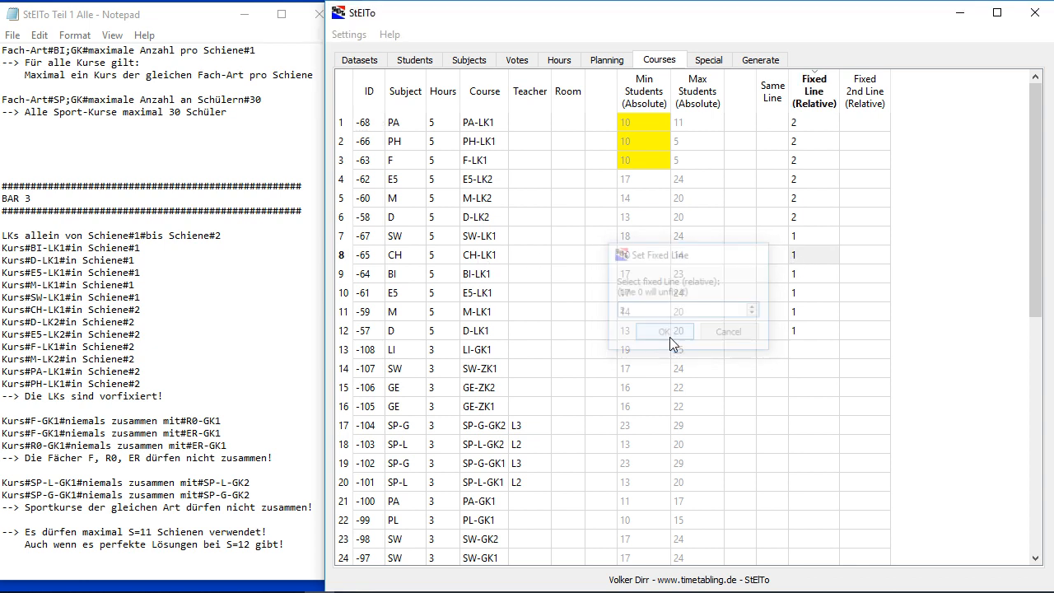
# Step: Generate the course distribution again with the corrected LK line fixings
pyautogui.click(760, 61)
pyautogui.click(739, 126)
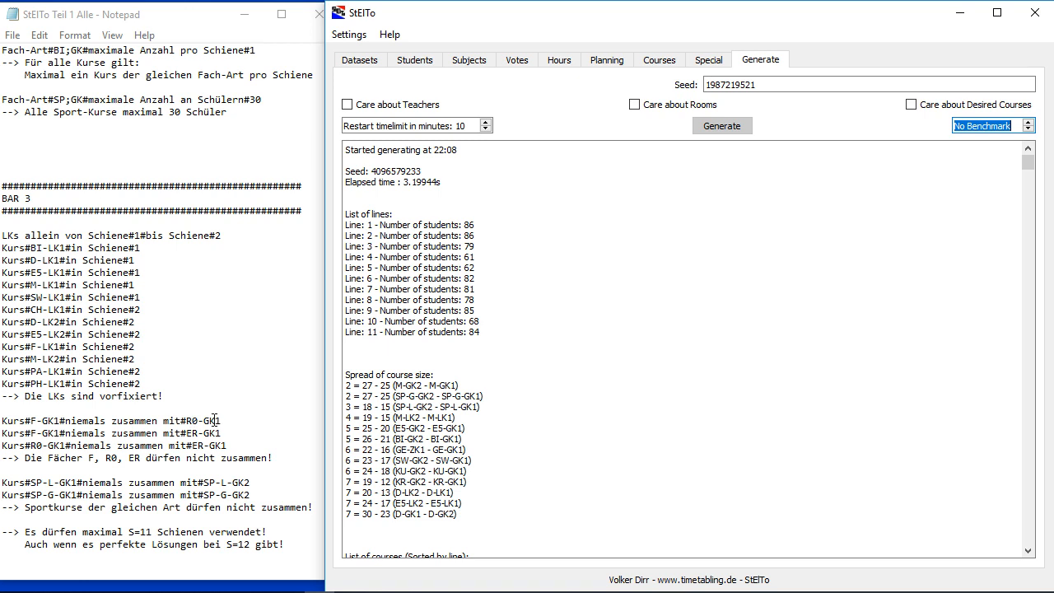
pyautogui.click(519, 313)
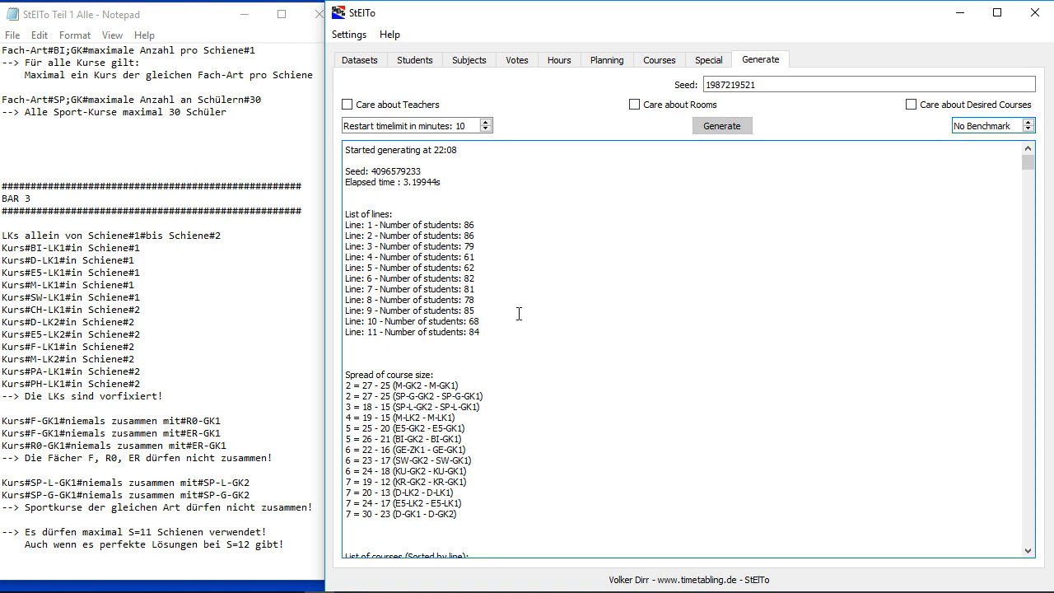
# Step: Check the hours settings and the course list, sorting the courses by teacher in descending order to examine the teacher assignments
pyautogui.click(556, 66)
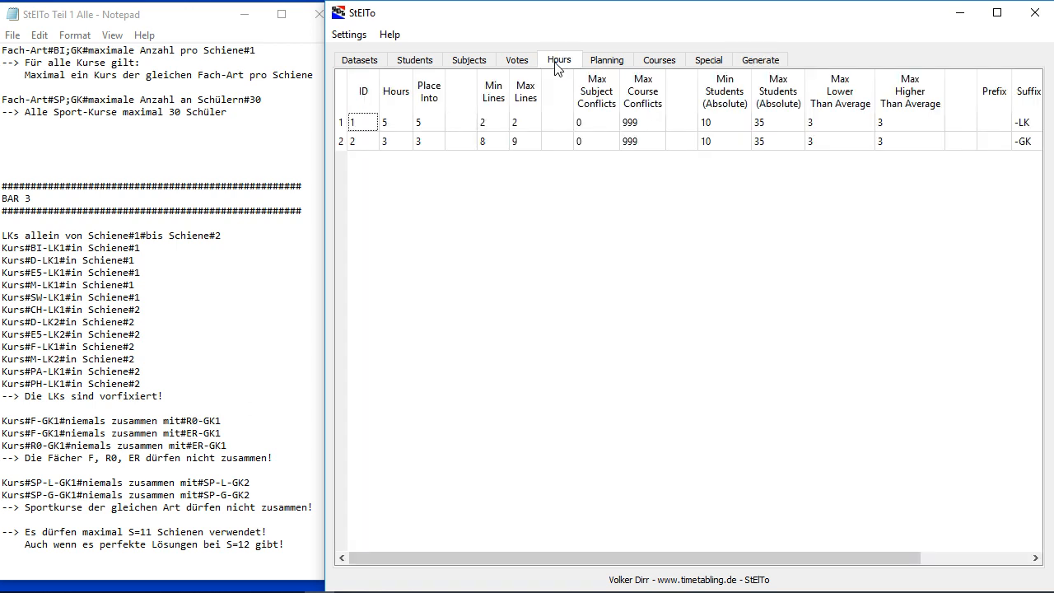
pyautogui.click(652, 67)
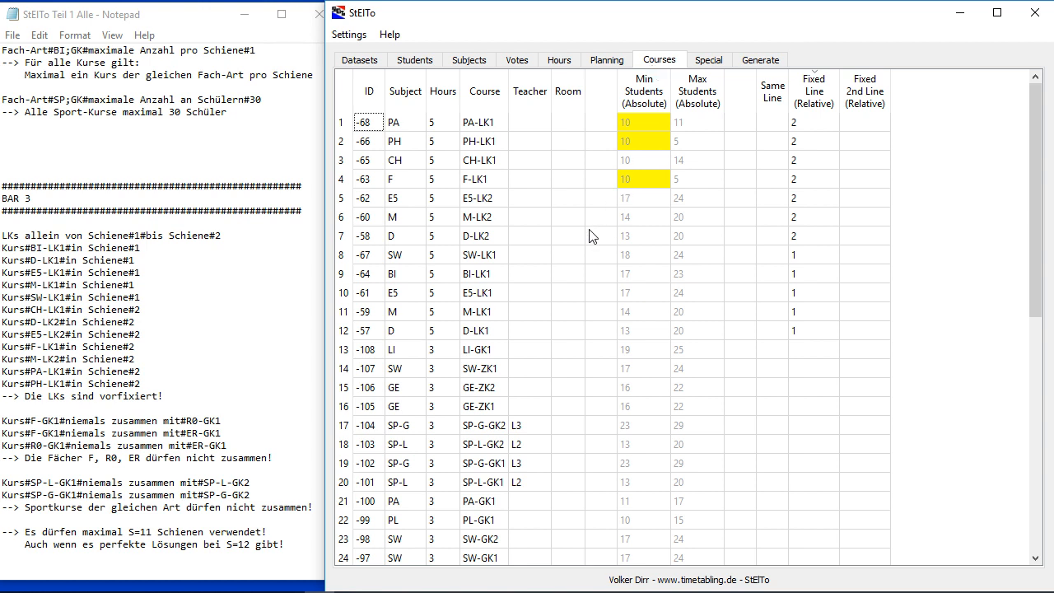
pyautogui.scroll(-6, 578, 231)
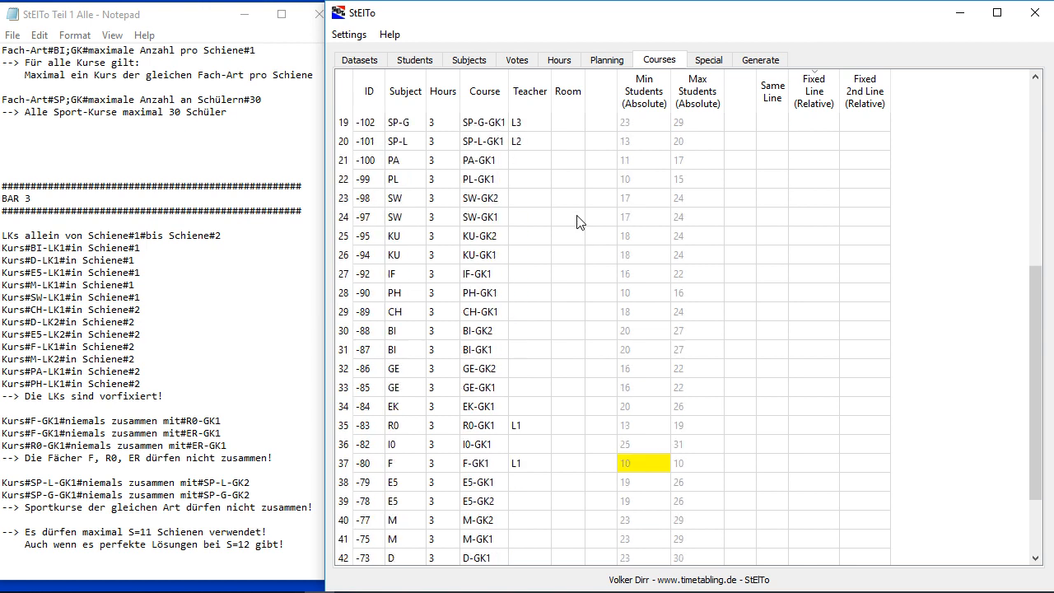
pyautogui.scroll(6, 578, 221)
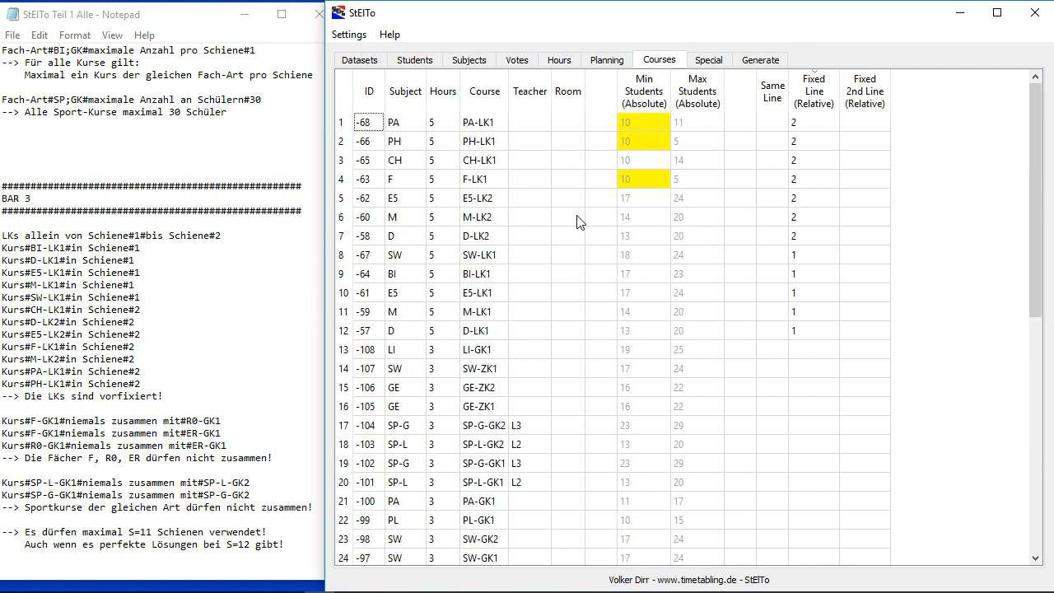
pyautogui.click(538, 92)
pyautogui.click(538, 92)
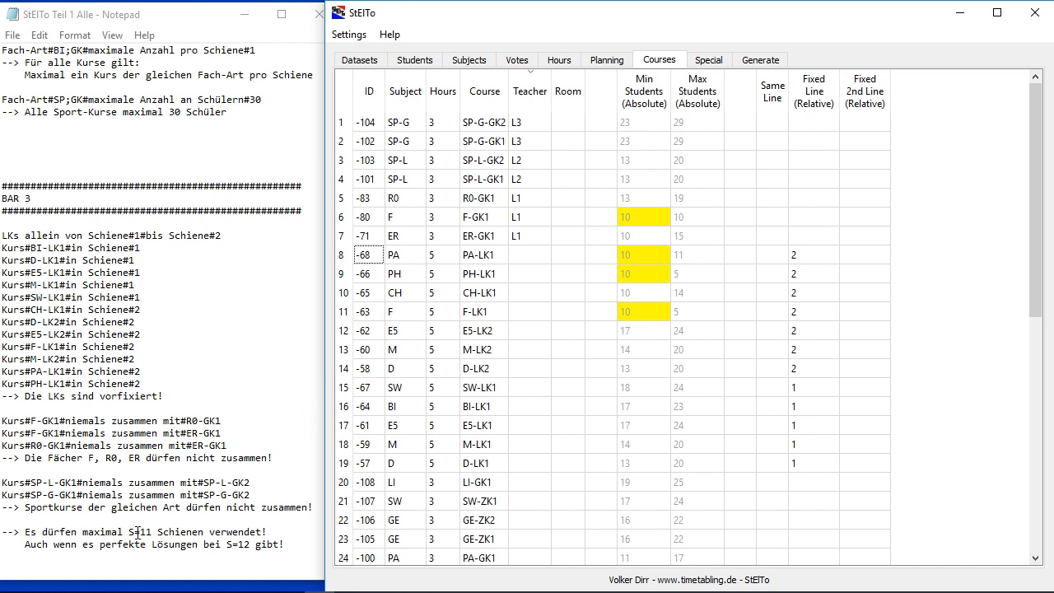
# Step: Enable Care about Teachers and generate the course distribution with no benchmark
pyautogui.click(565, 61)
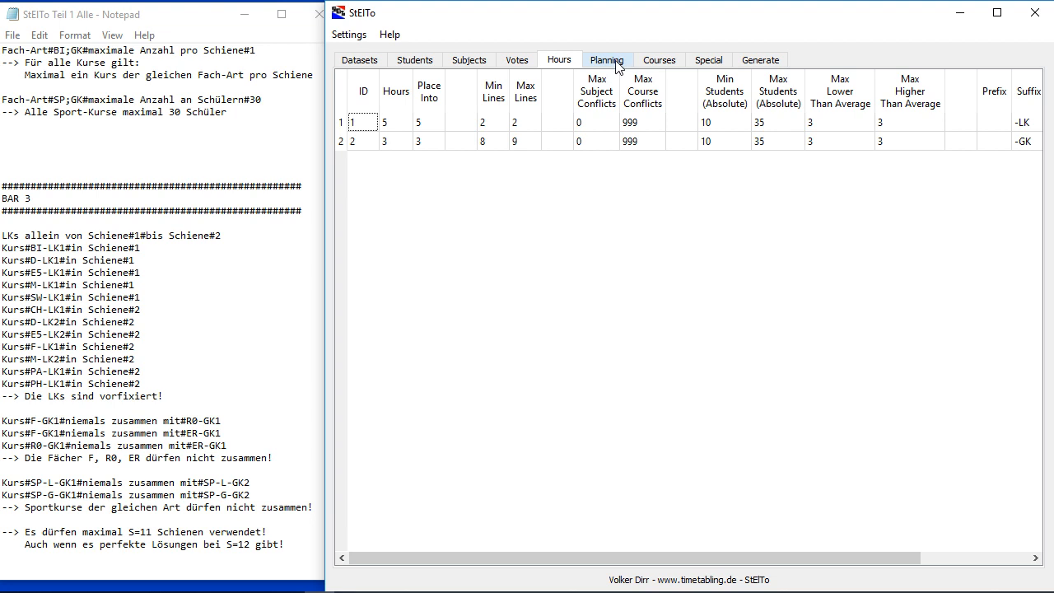
pyautogui.click(759, 63)
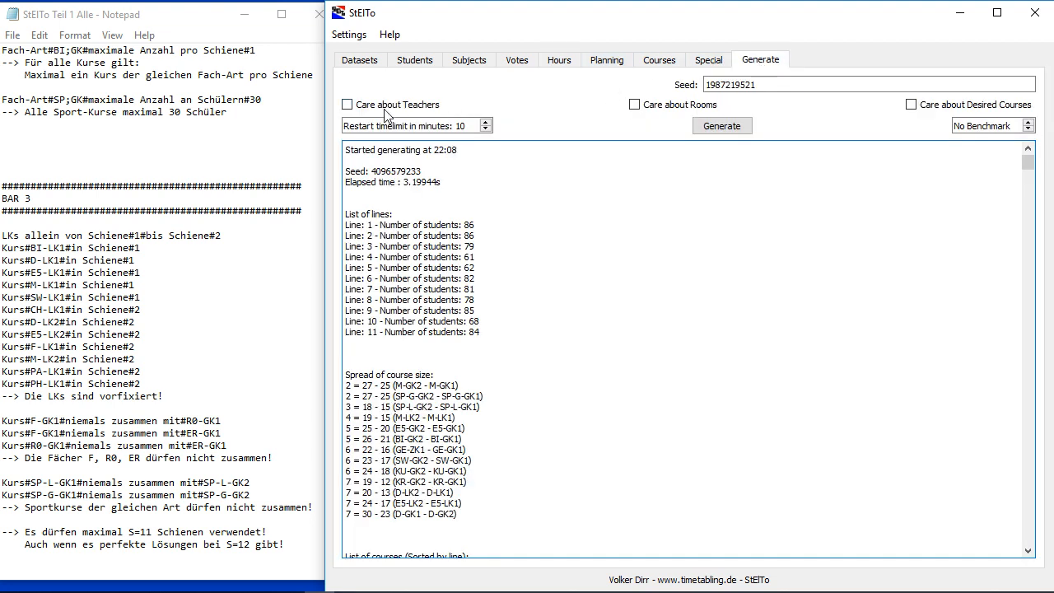
pyautogui.click(348, 104)
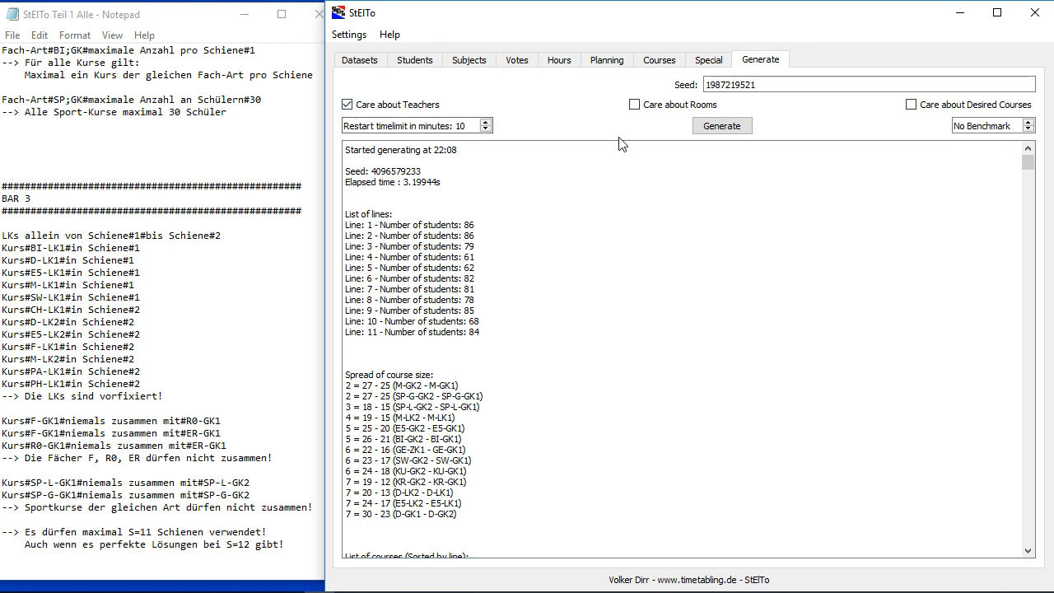
pyautogui.click(717, 126)
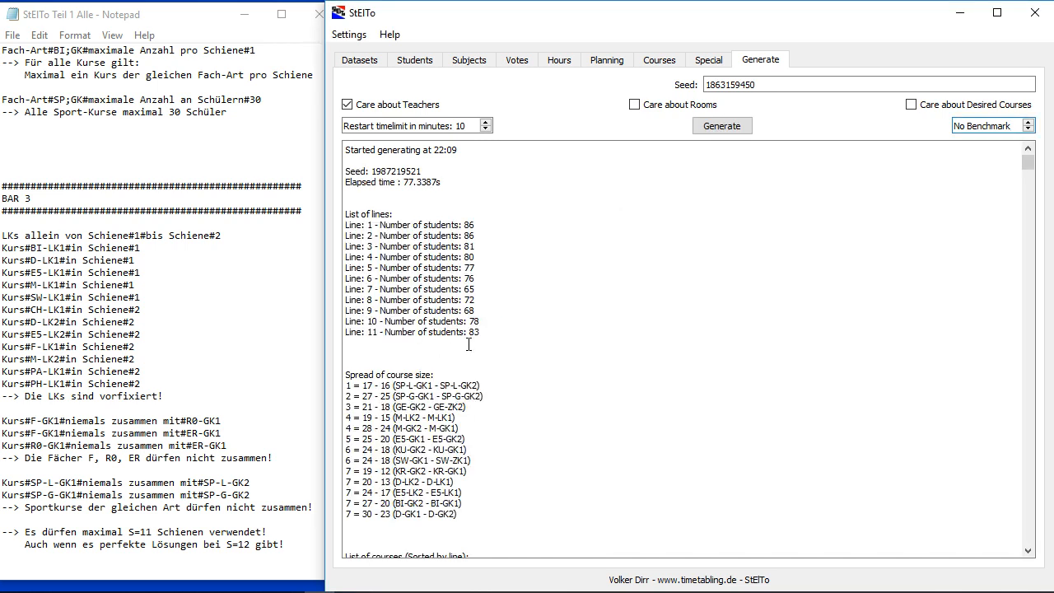
# Step: Examine the generated list of courses by line and the spread of course sizes, and open the hours settings
pyautogui.scroll(-10, 469, 344)
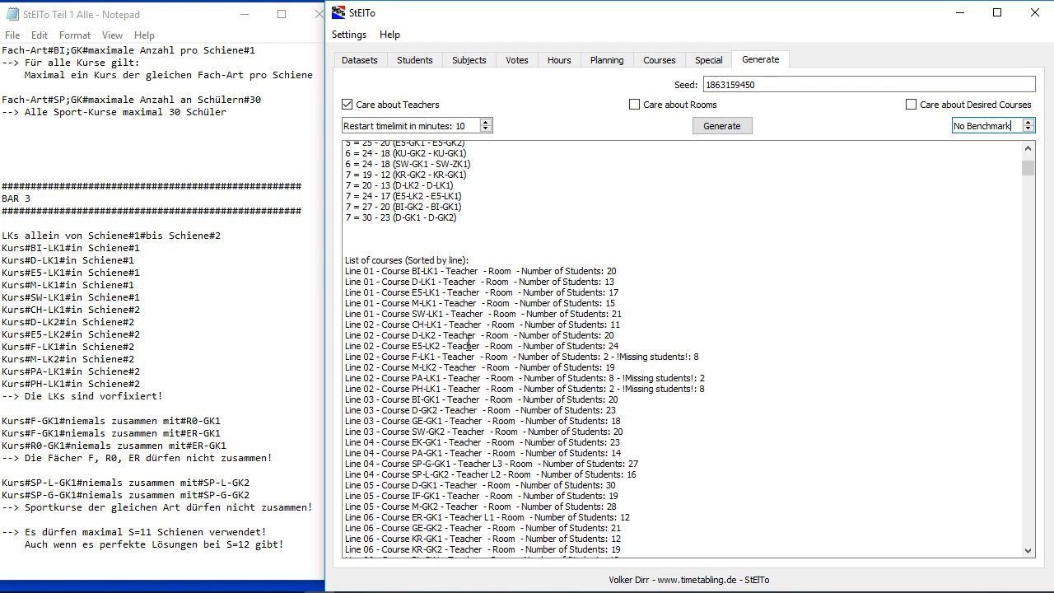
pyautogui.scroll(10, 468, 344)
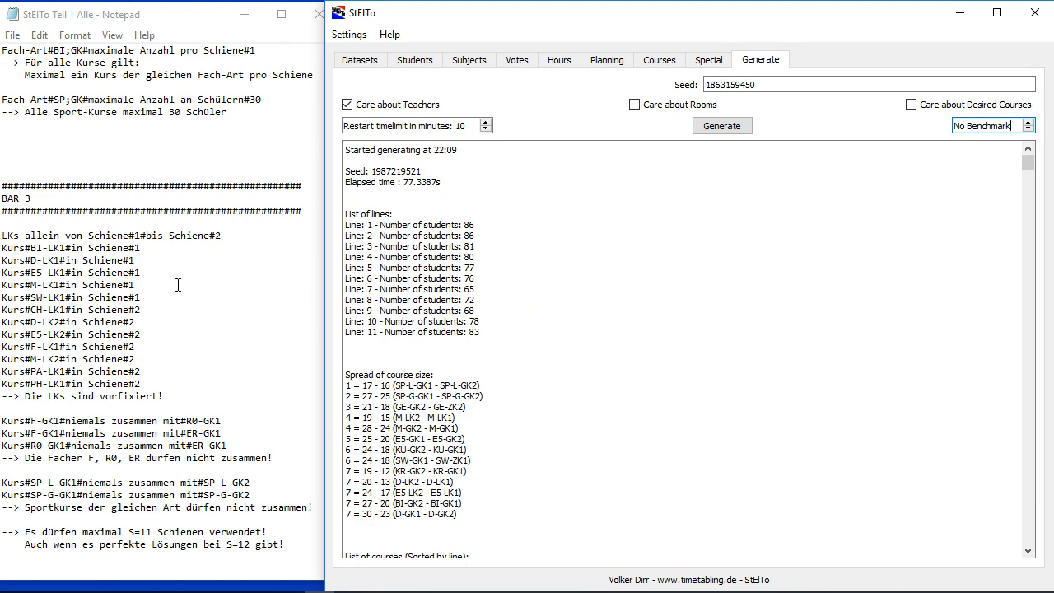
pyautogui.click(560, 61)
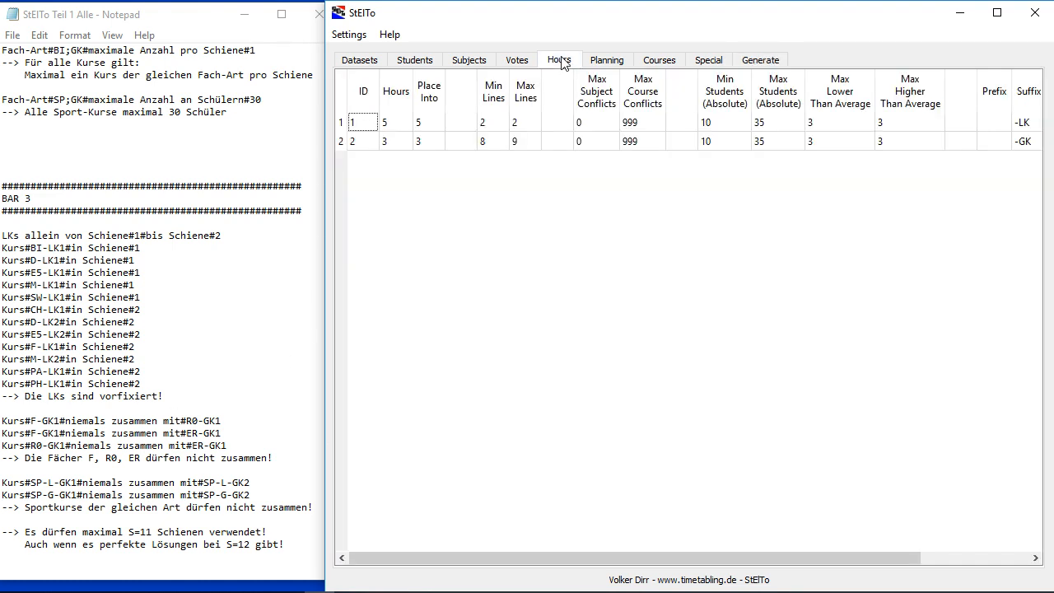